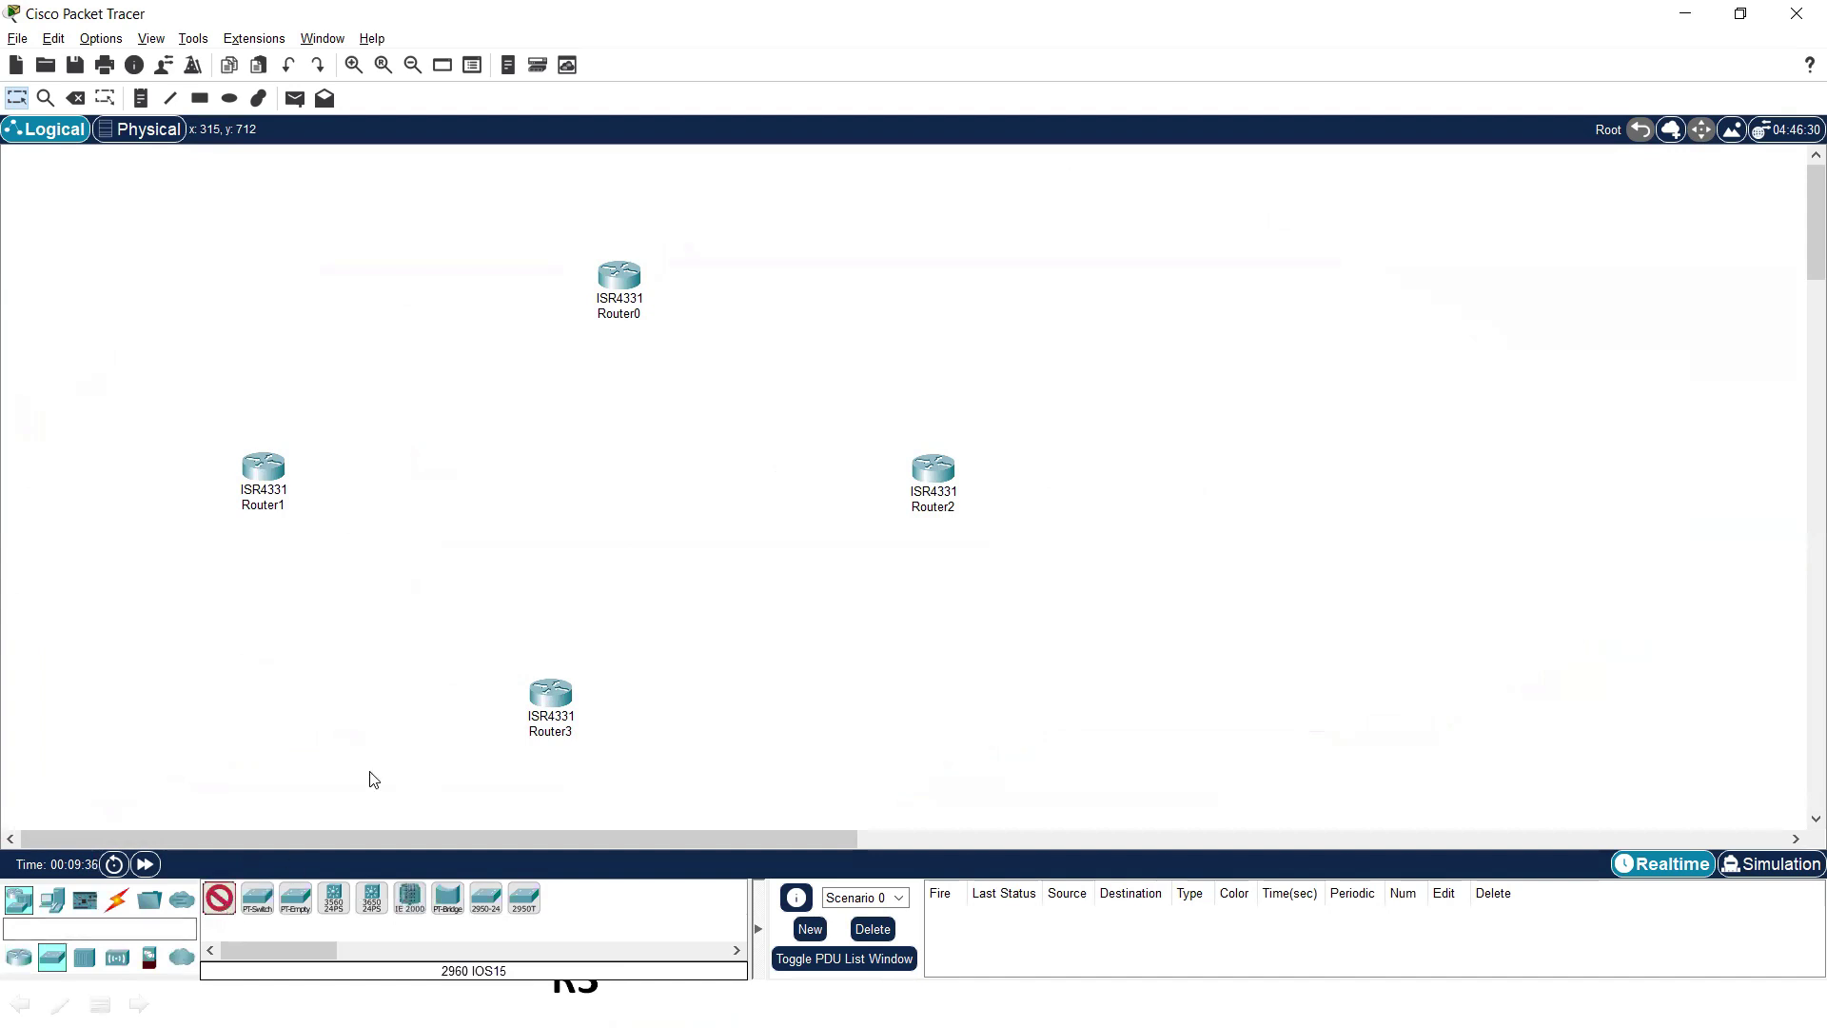
- Place a 2960 switch among the four routers and cable it to Router0, Router2, Router1 and Router3 with the automatic connection type
left_click(563, 494)
left_click(117, 900)
left_click(219, 898)
left_click(561, 494)
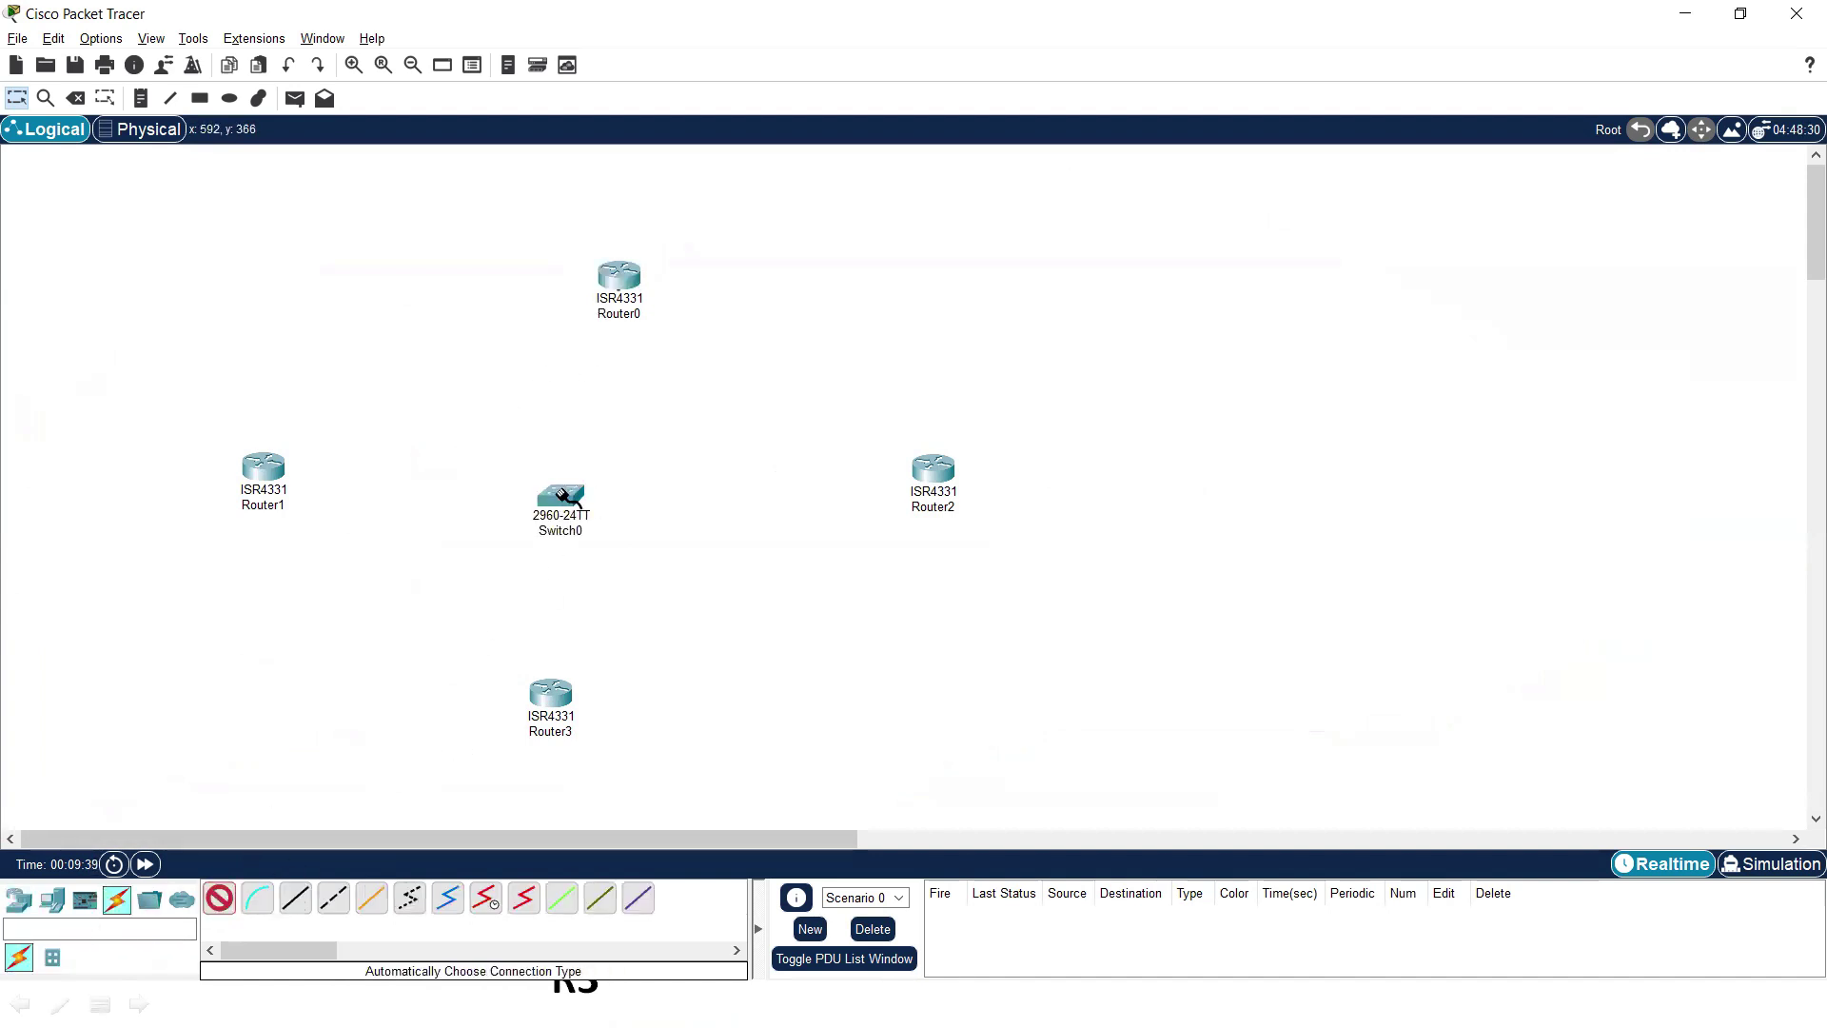
left_click(619, 276)
left_click(561, 494)
left_click(932, 468)
left_click(267, 468)
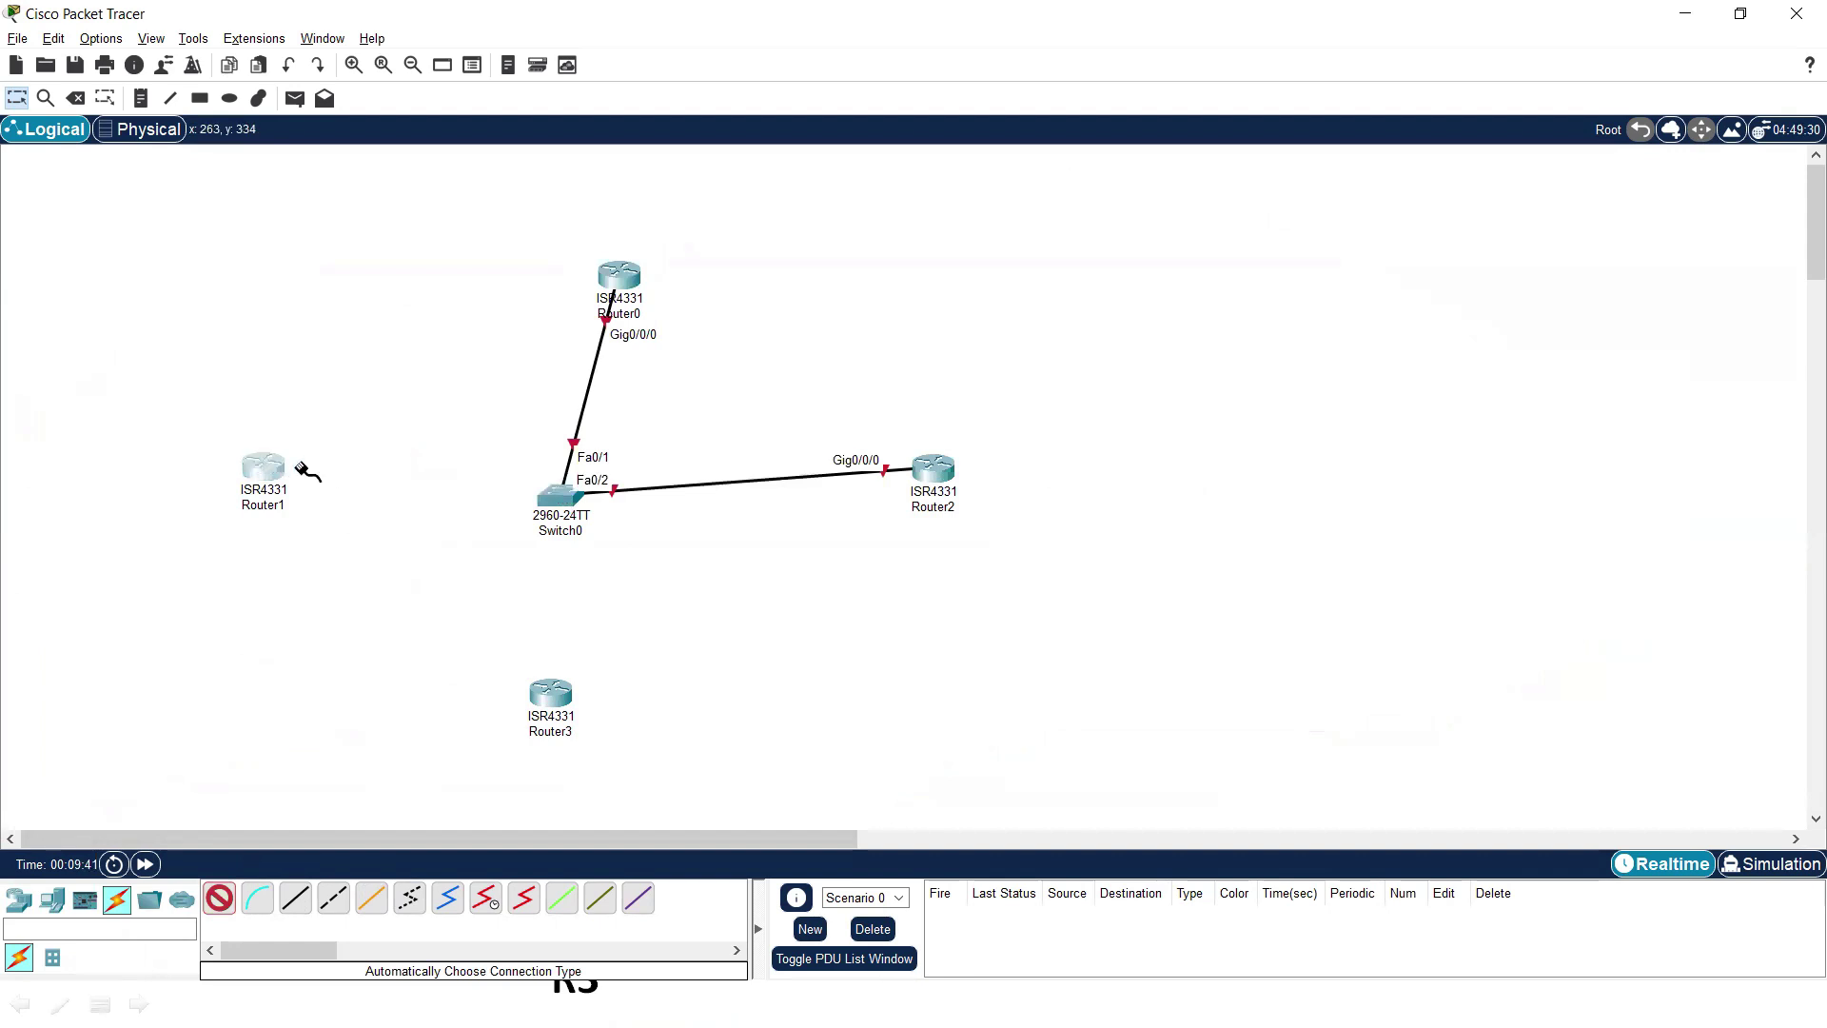
left_click(558, 496)
left_click(561, 495)
left_click(550, 693)
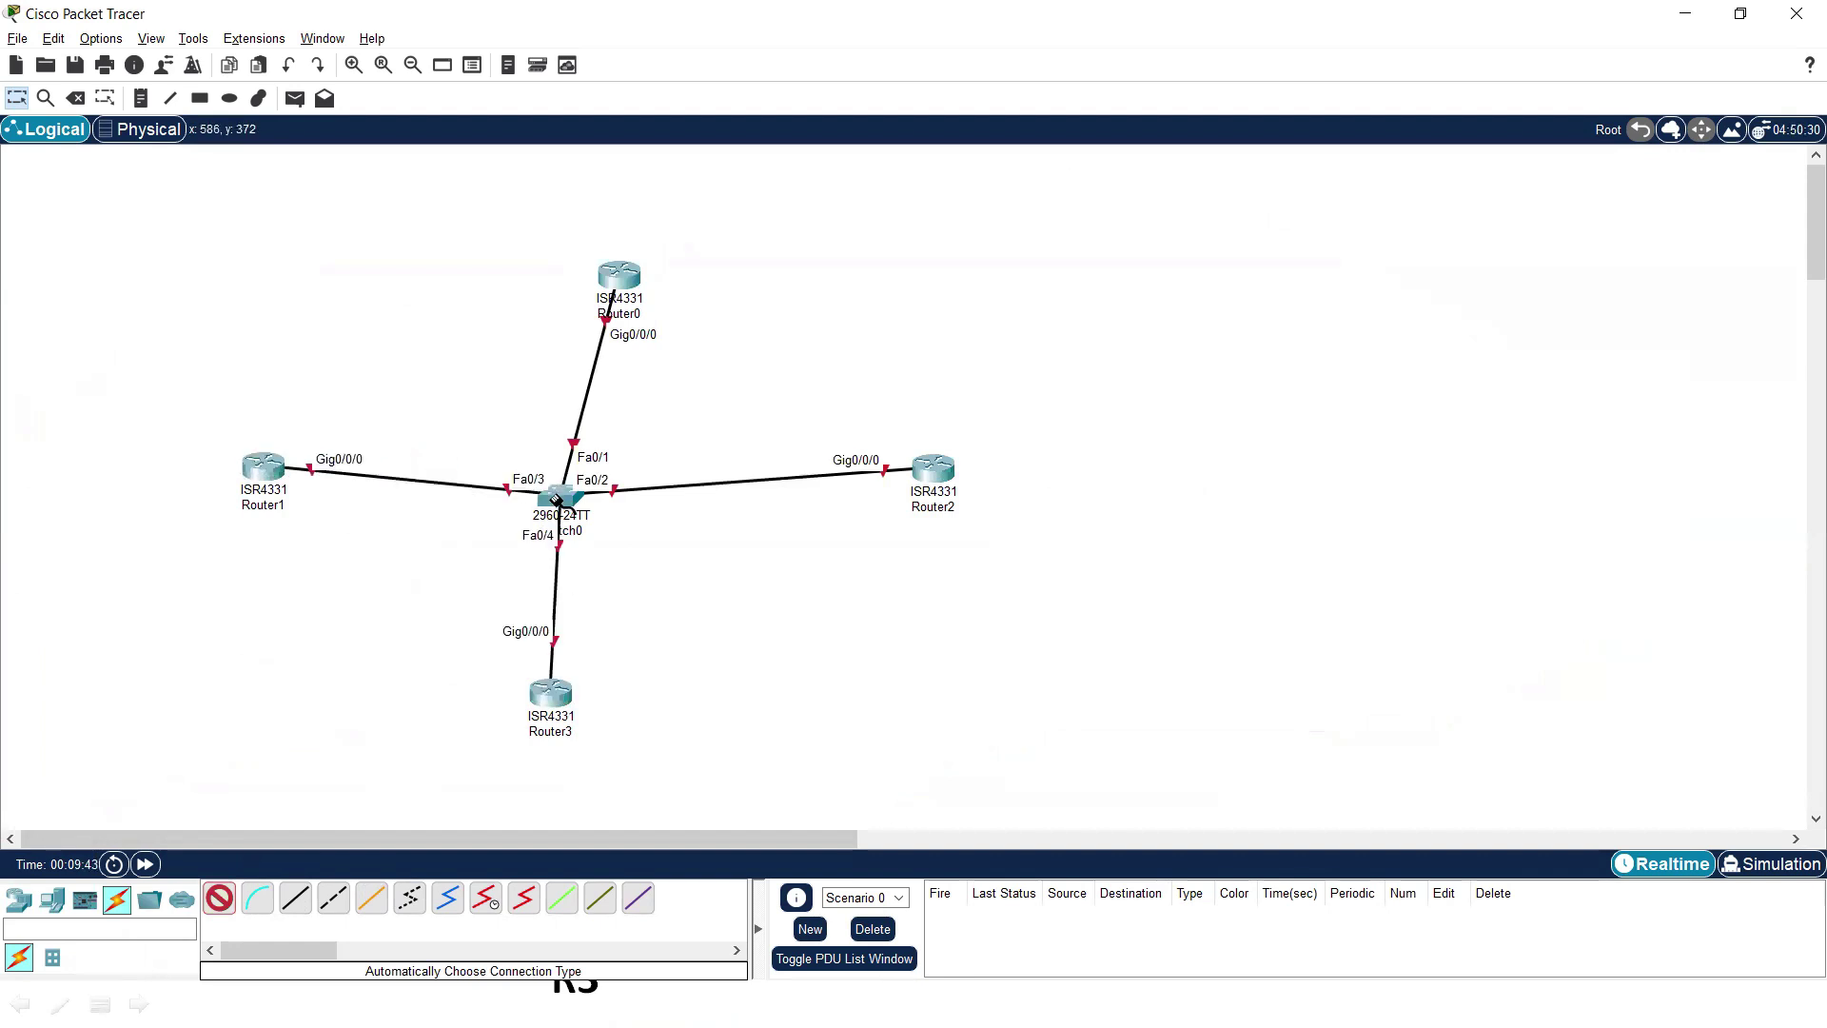
- Reposition Switch0, Router0 and Router3 so that the topology forms an aligned cross around the switch
left_click_drag(568, 501, 575, 467)
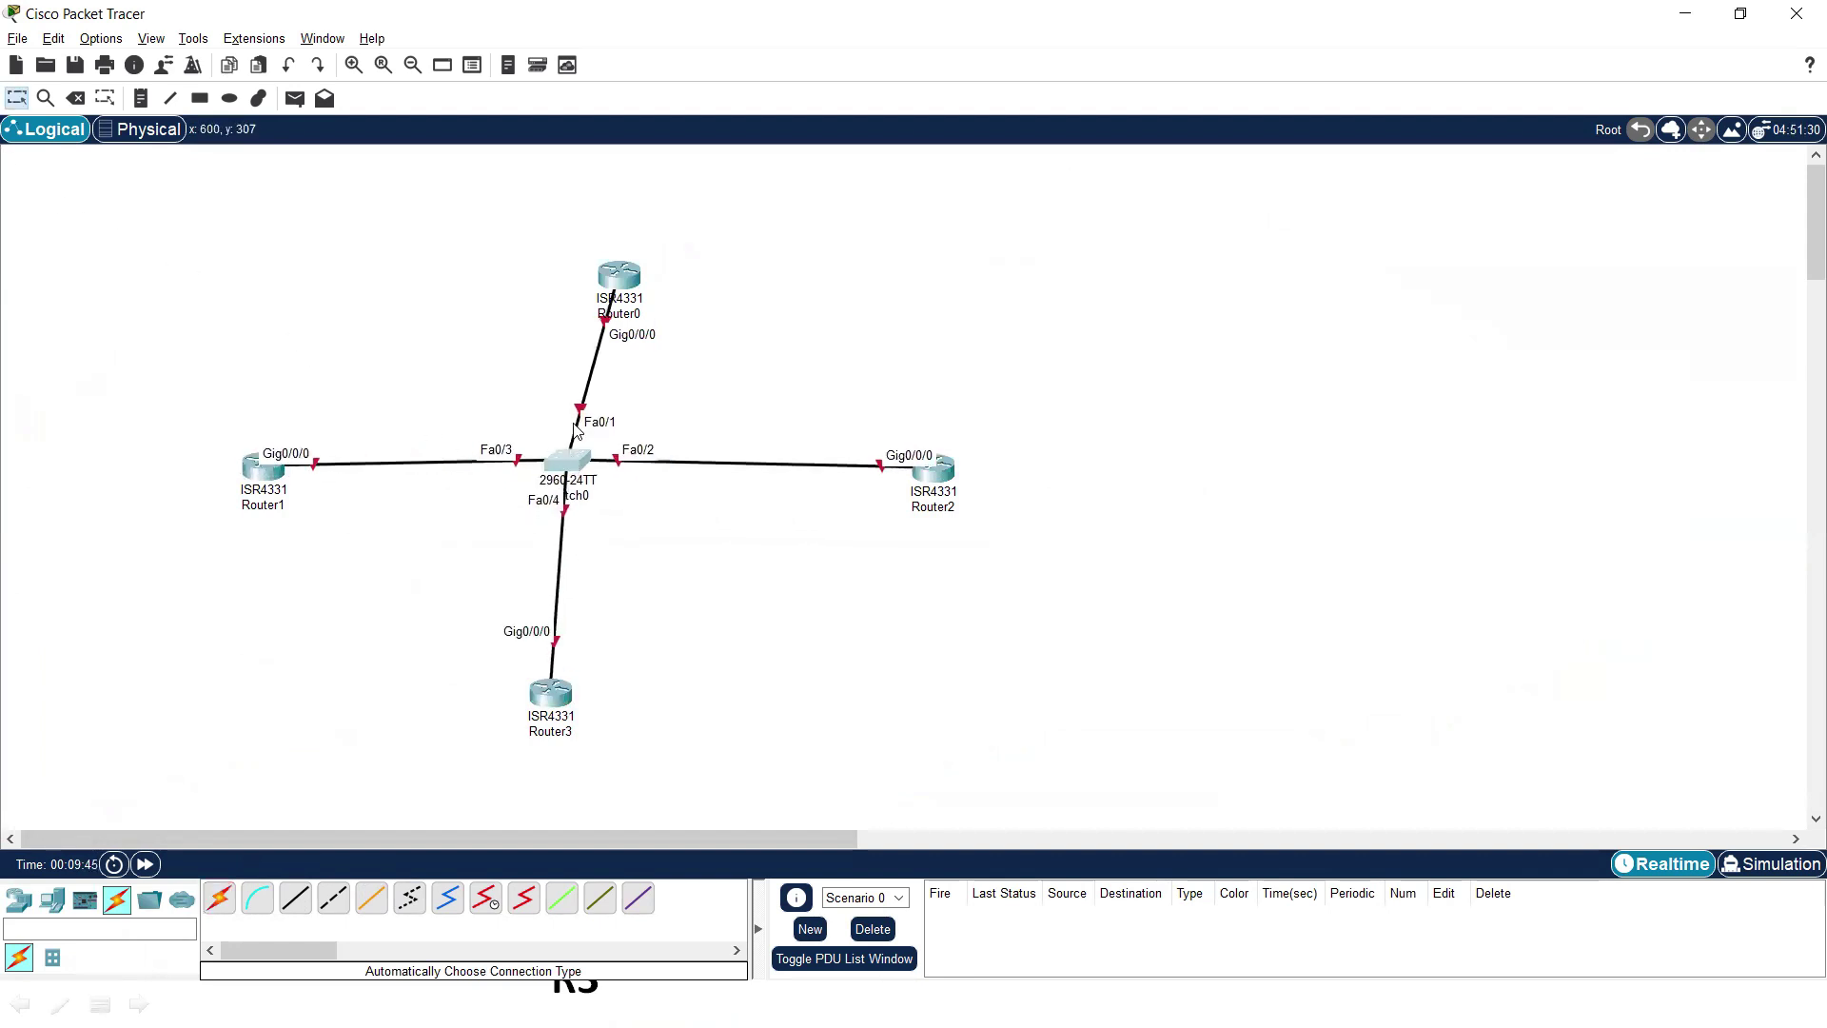
left_click_drag(623, 272, 580, 254)
left_click_drag(539, 698, 558, 692)
left_click_drag(225, 217, 1075, 782)
- Add a text note reading 192.168.10.4 beside Router0
left_click(141, 99)
left_click(611, 239)
type("192.1")
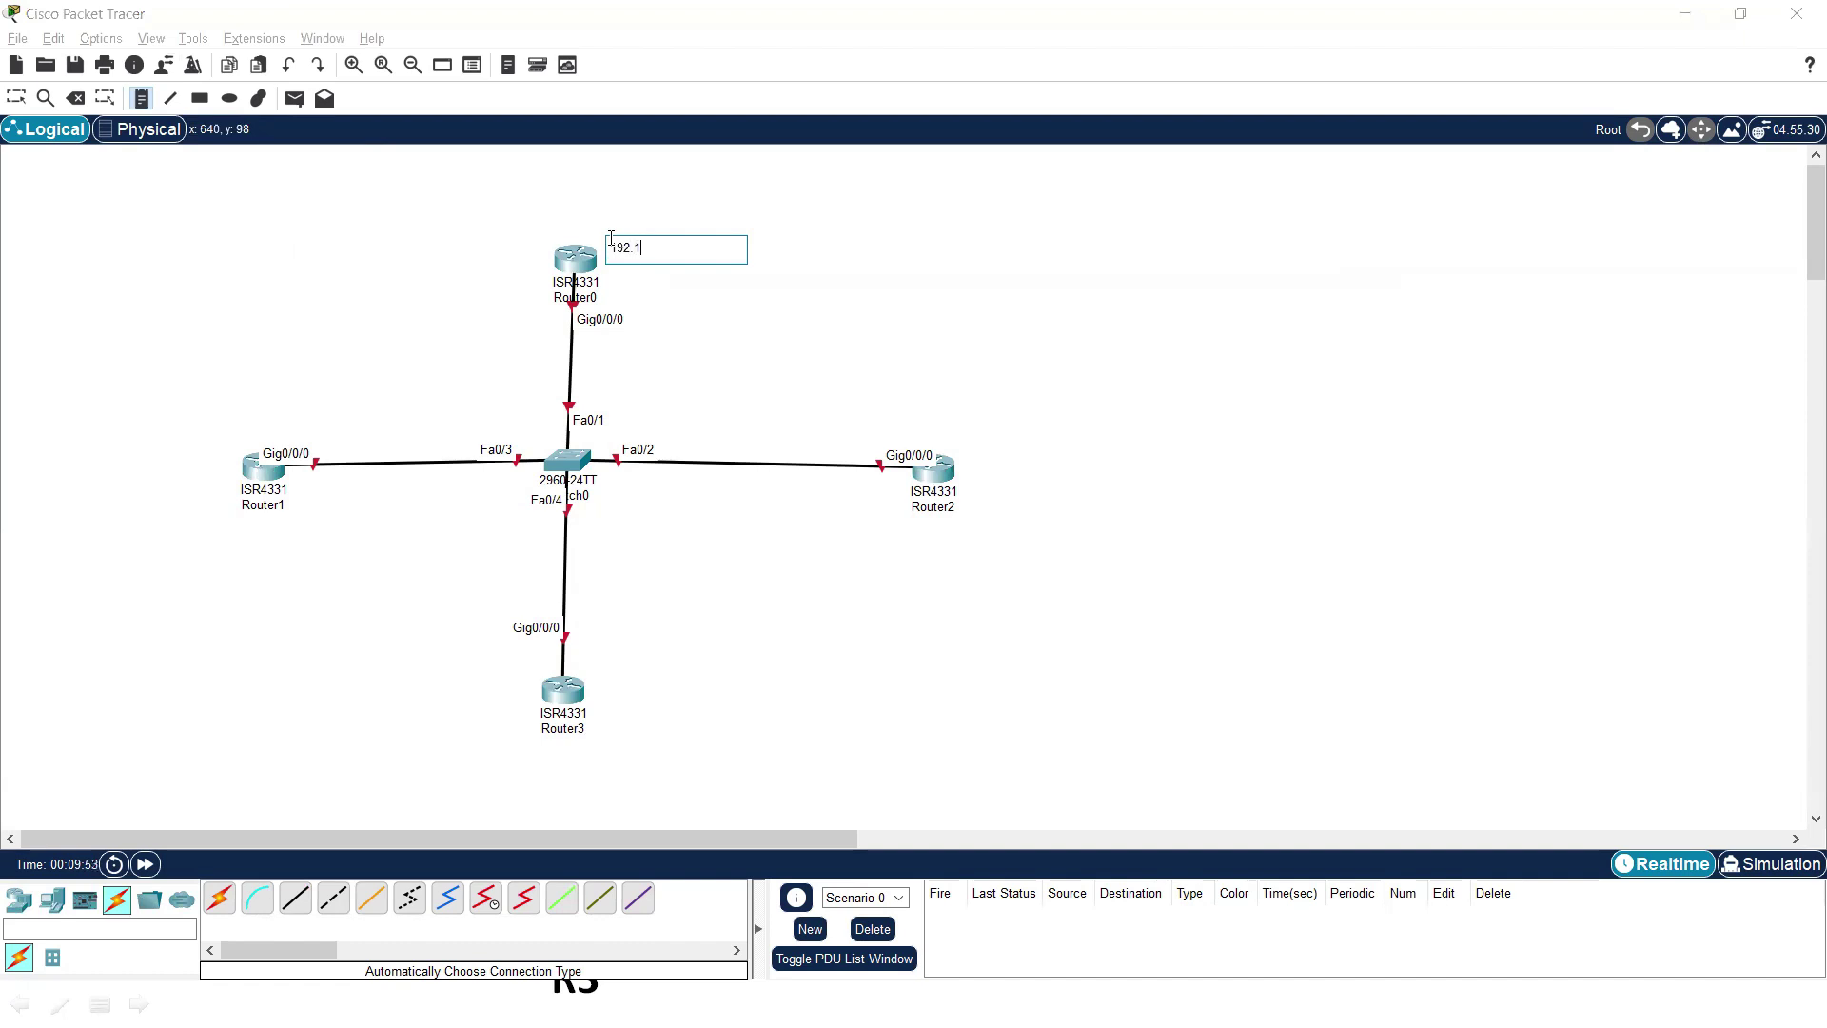
type("68.10.4")
- Copy Router0's address note and reuse it beside Router2, with the address edited to 192.168.10.3
left_click_drag(611, 240, 853, 284)
key("ctrl+c")
left_click(966, 467)
key("ctrl+v")
key("ctrl+a")
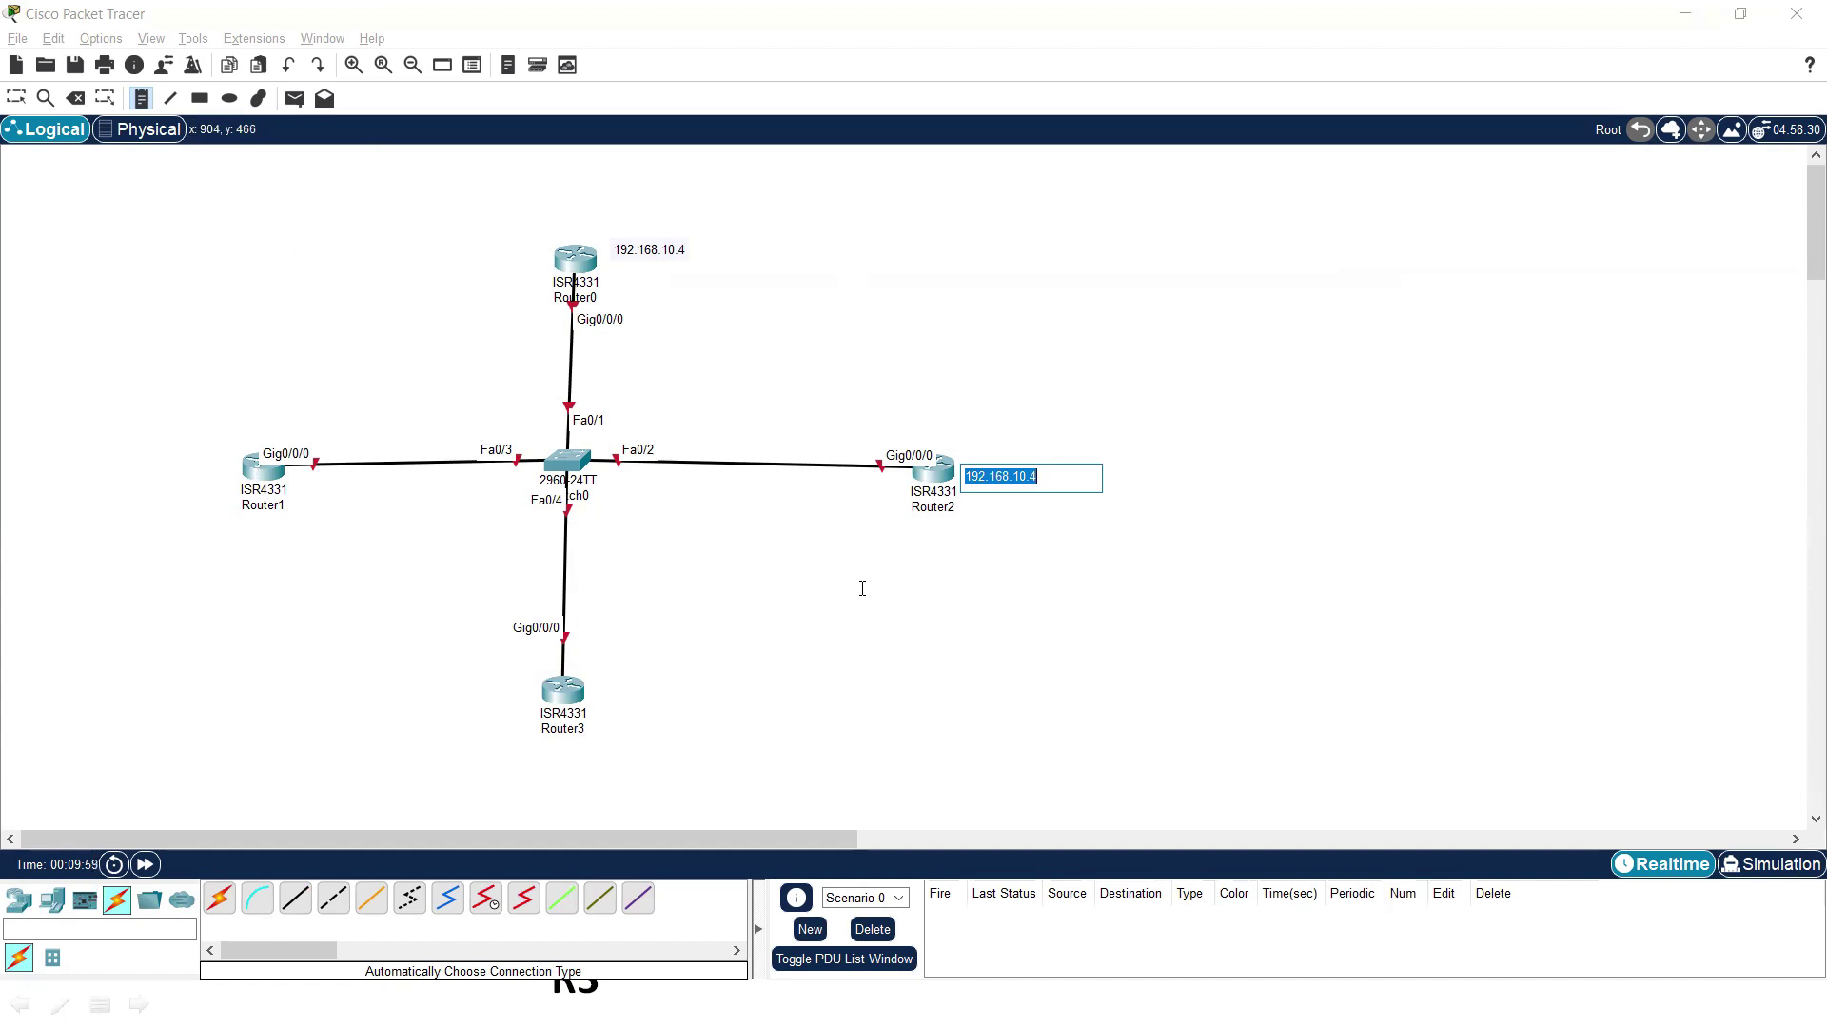
key("End")
key("BackSpace")
type("3")
- Copy Router2's address note and reuse it beside Router3, with the address edited to 192.168.10.2
key("ctrl+a")
key("ctrl+c")
left_click(590, 687)
key("ctrl+v")
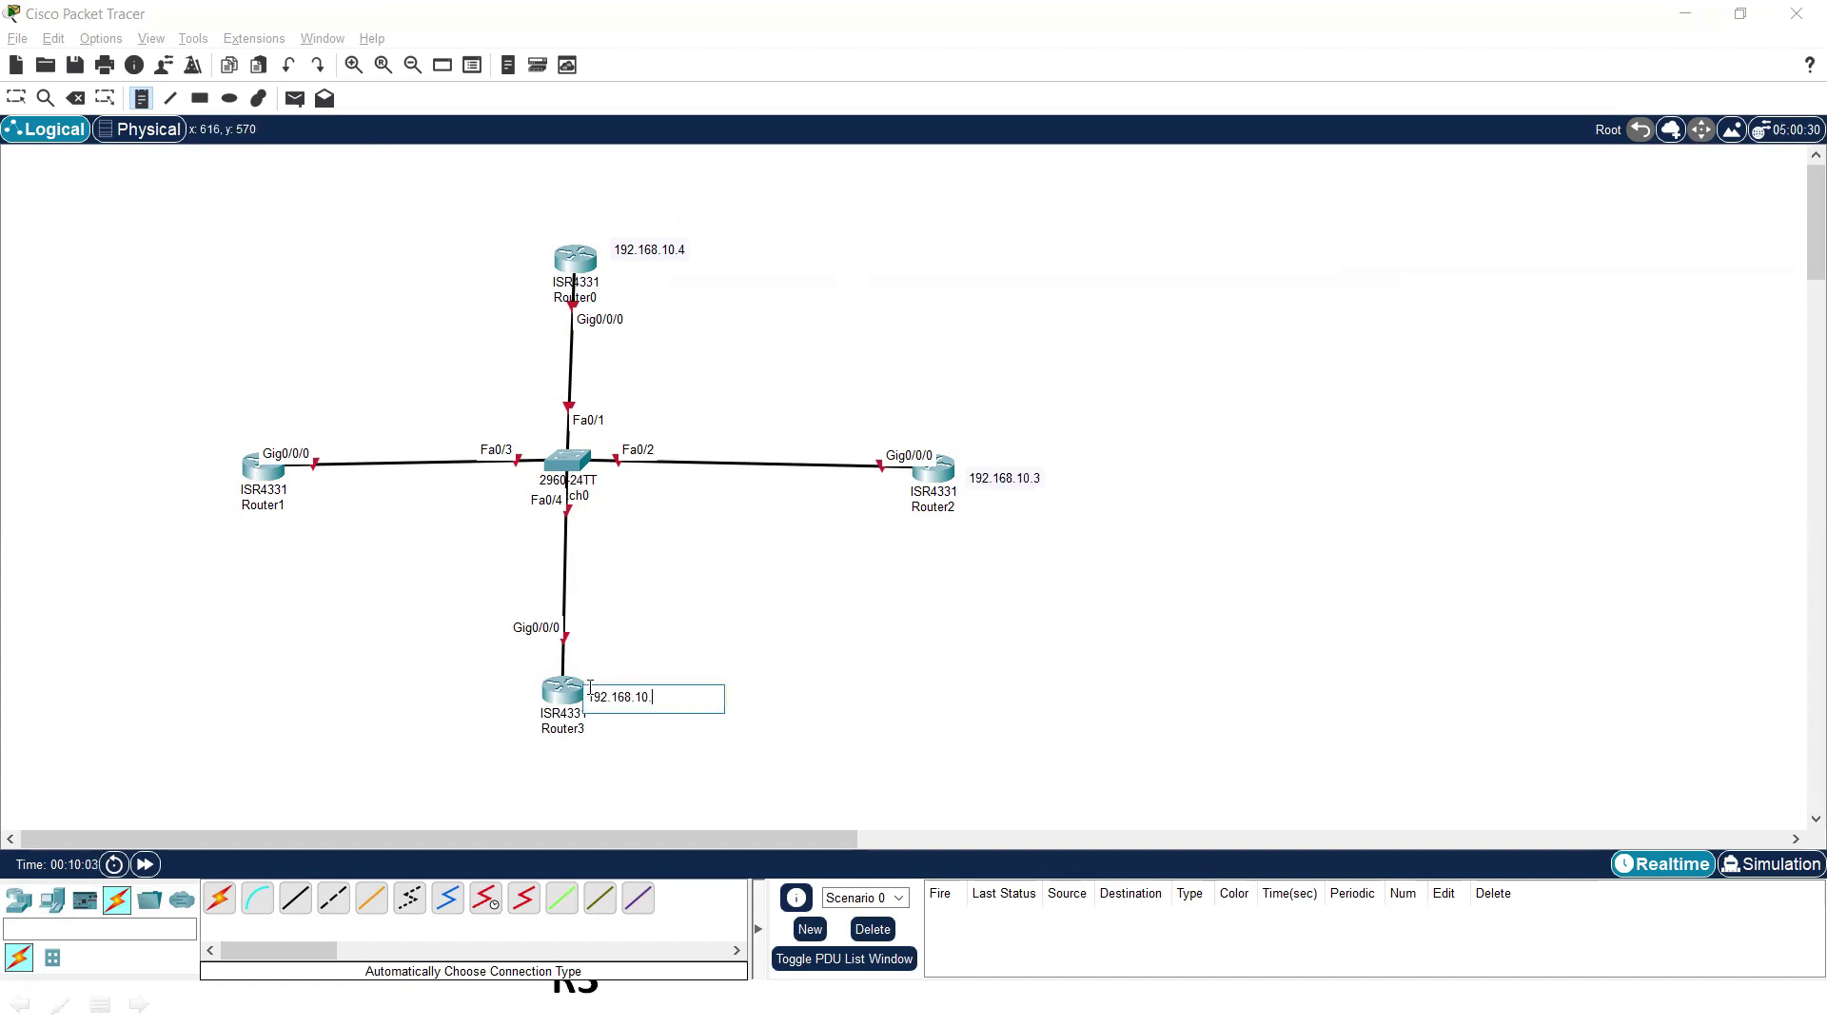
type("2")
- Copy Router3's address note, reuse it as 192.168.10.1 under Router1, and adjust its position
key("ctrl+a")
key("ctrl+c")
left_click(243, 528)
key("ctrl+v")
key("BackSpace")
type("1")
key("Escape")
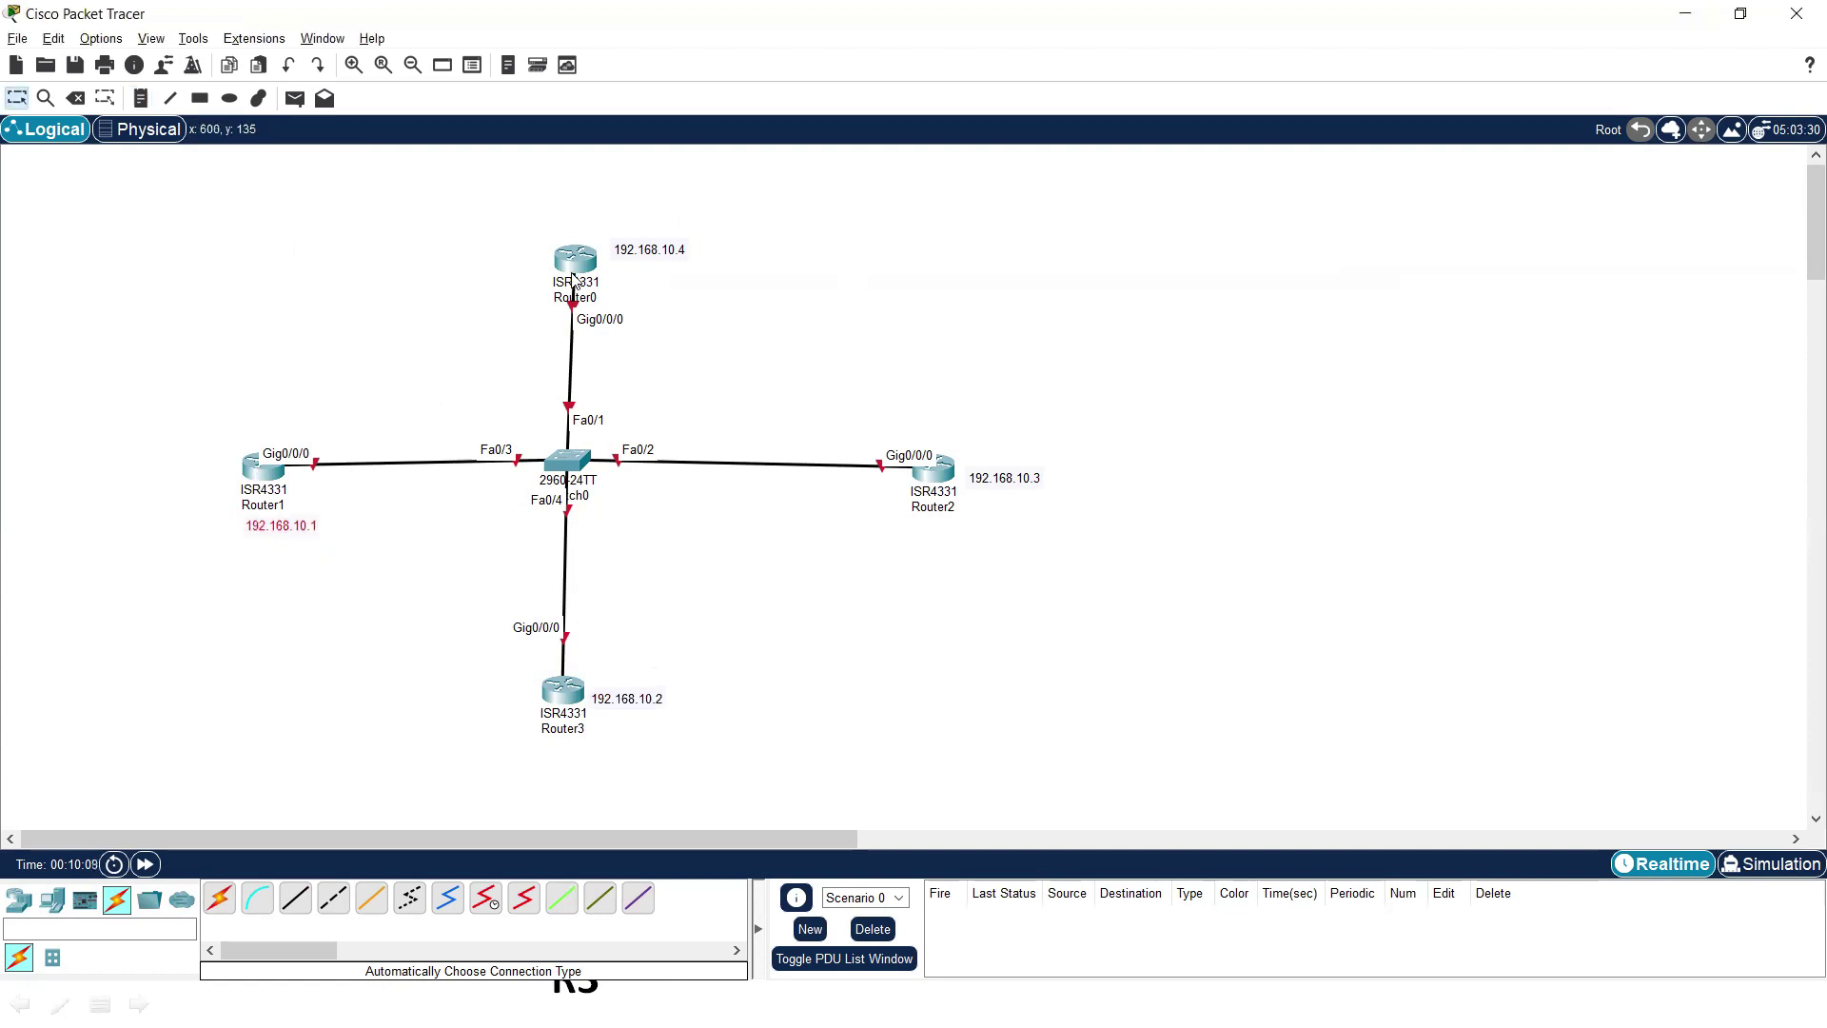
left_click_drag(310, 542, 296, 542)
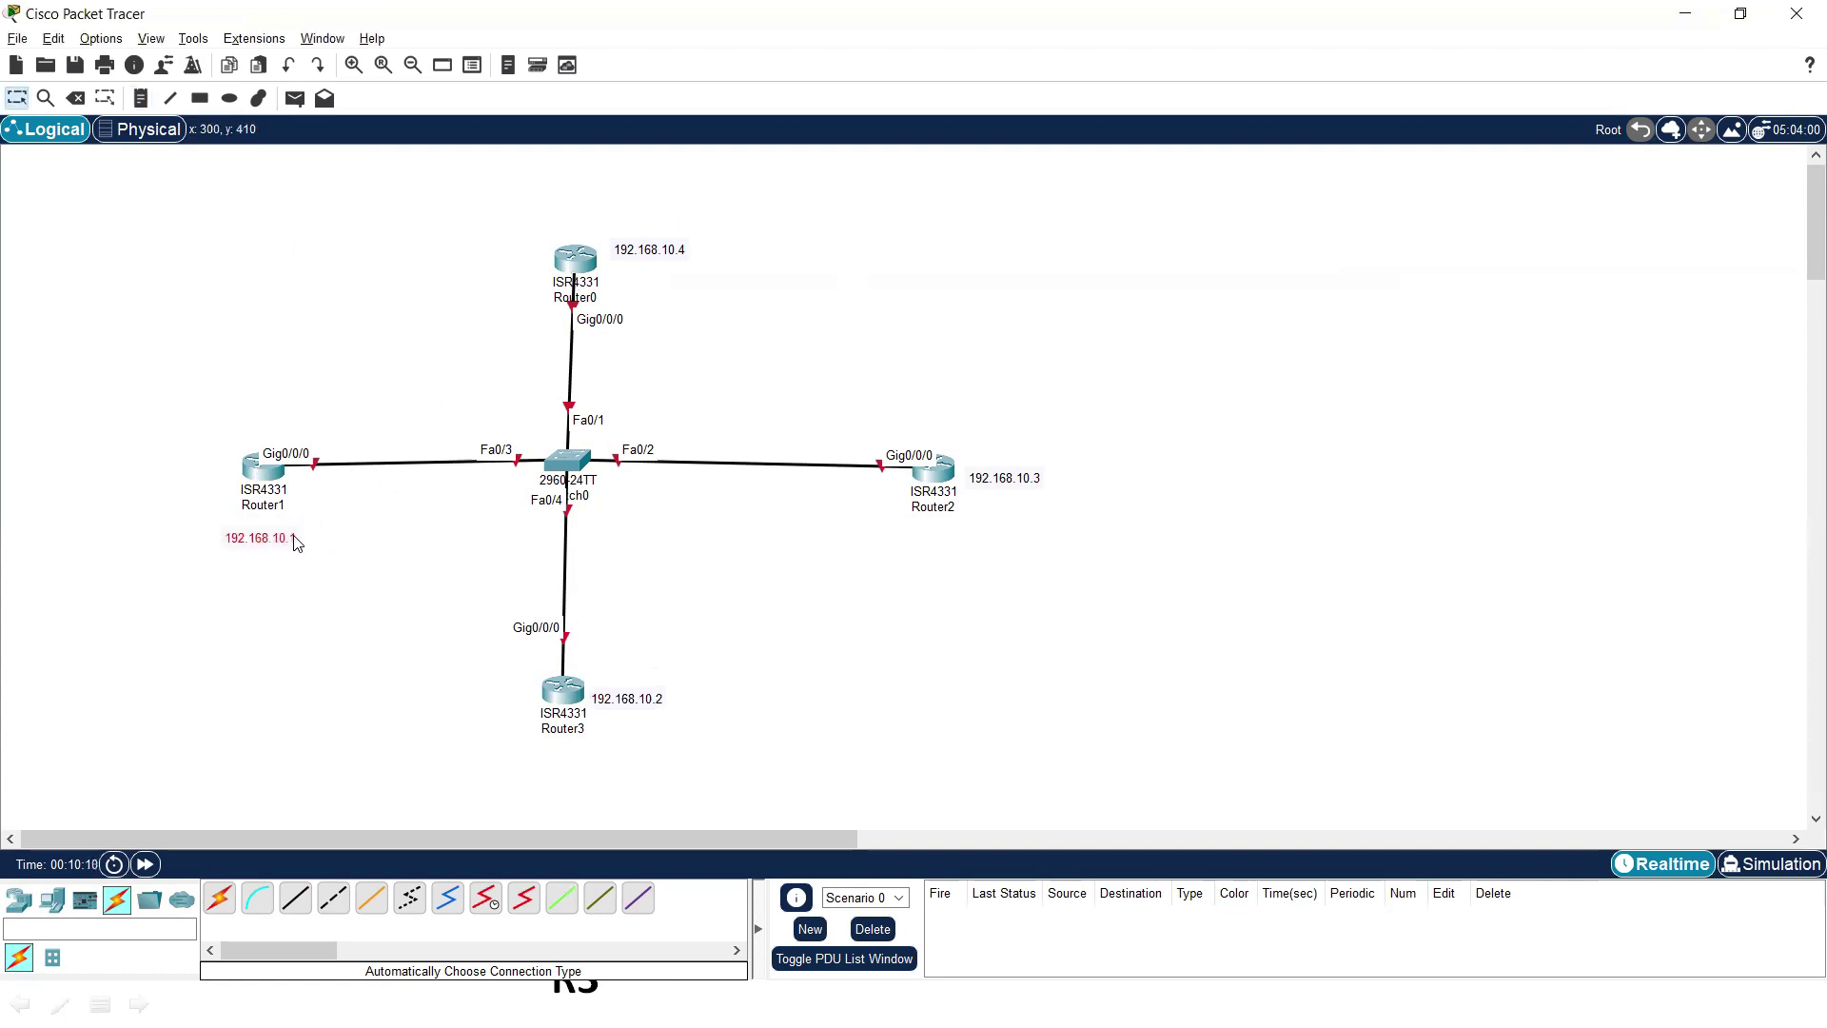
- Open Router0's command line and decline the initial configuration dialog
left_click(572, 267)
left_click_drag(934, 171, 1364, 165)
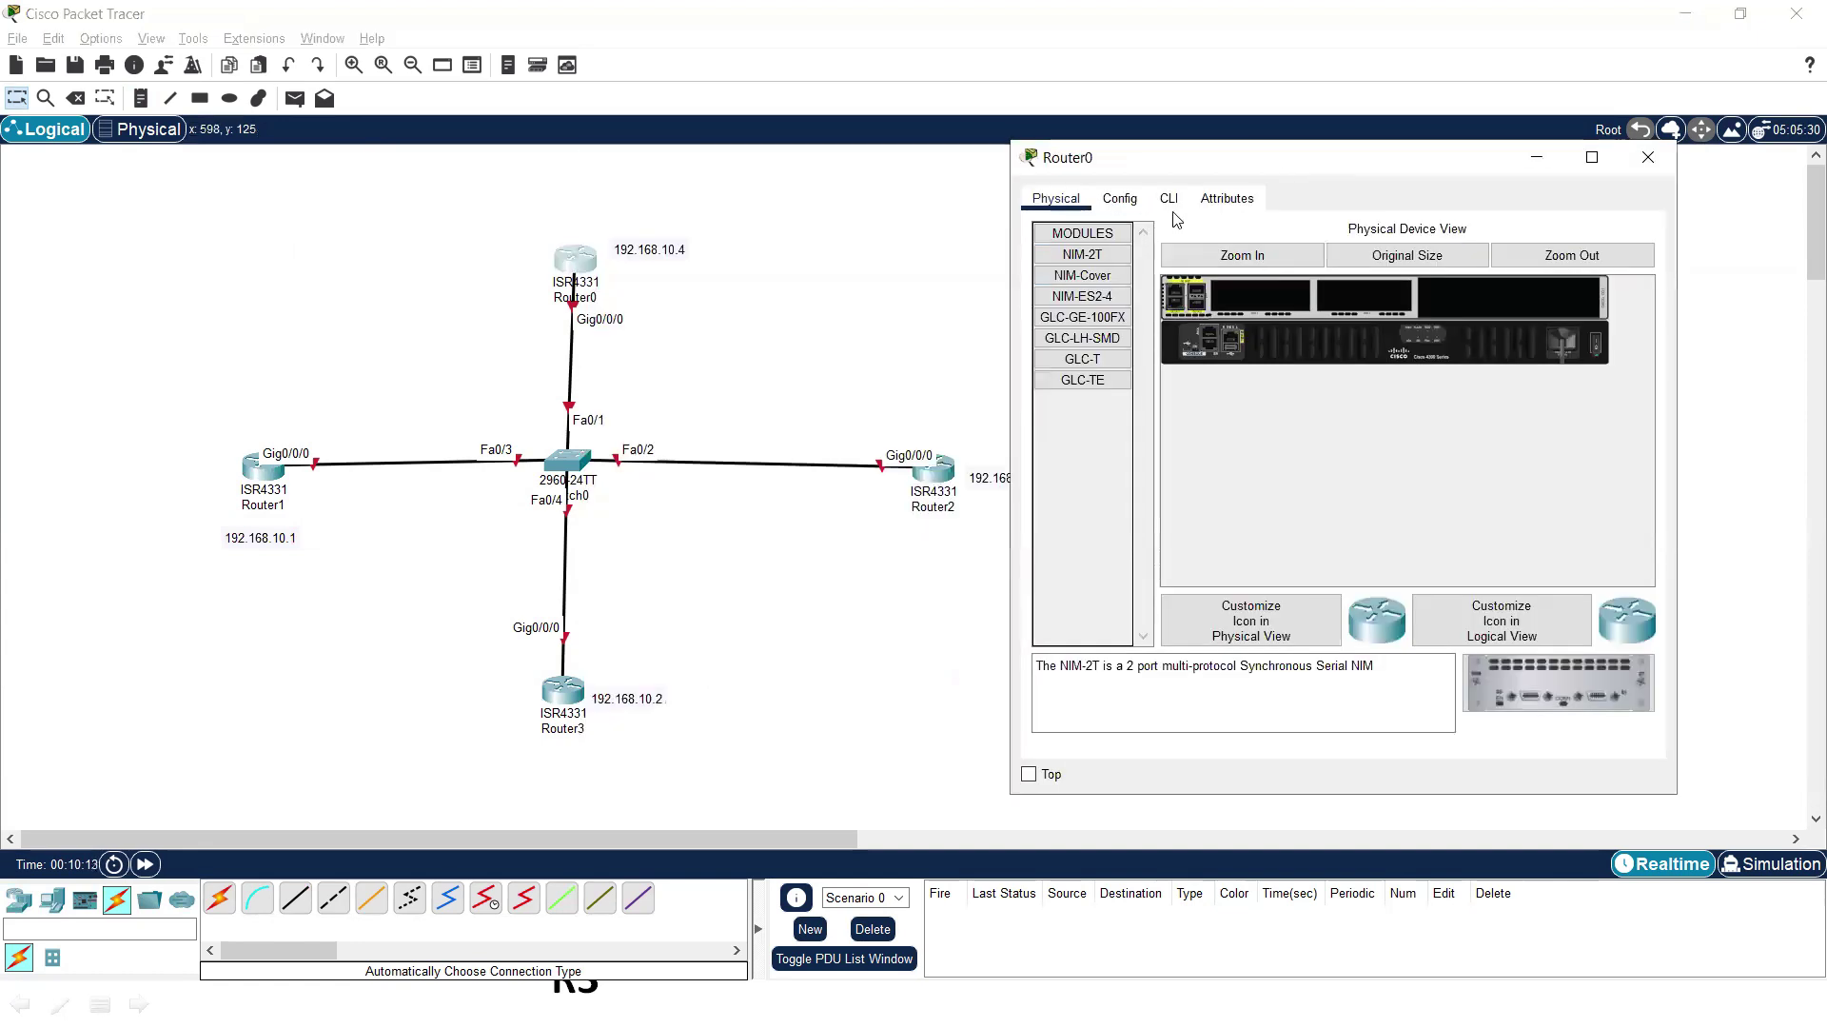
left_click(1168, 198)
key("Return")
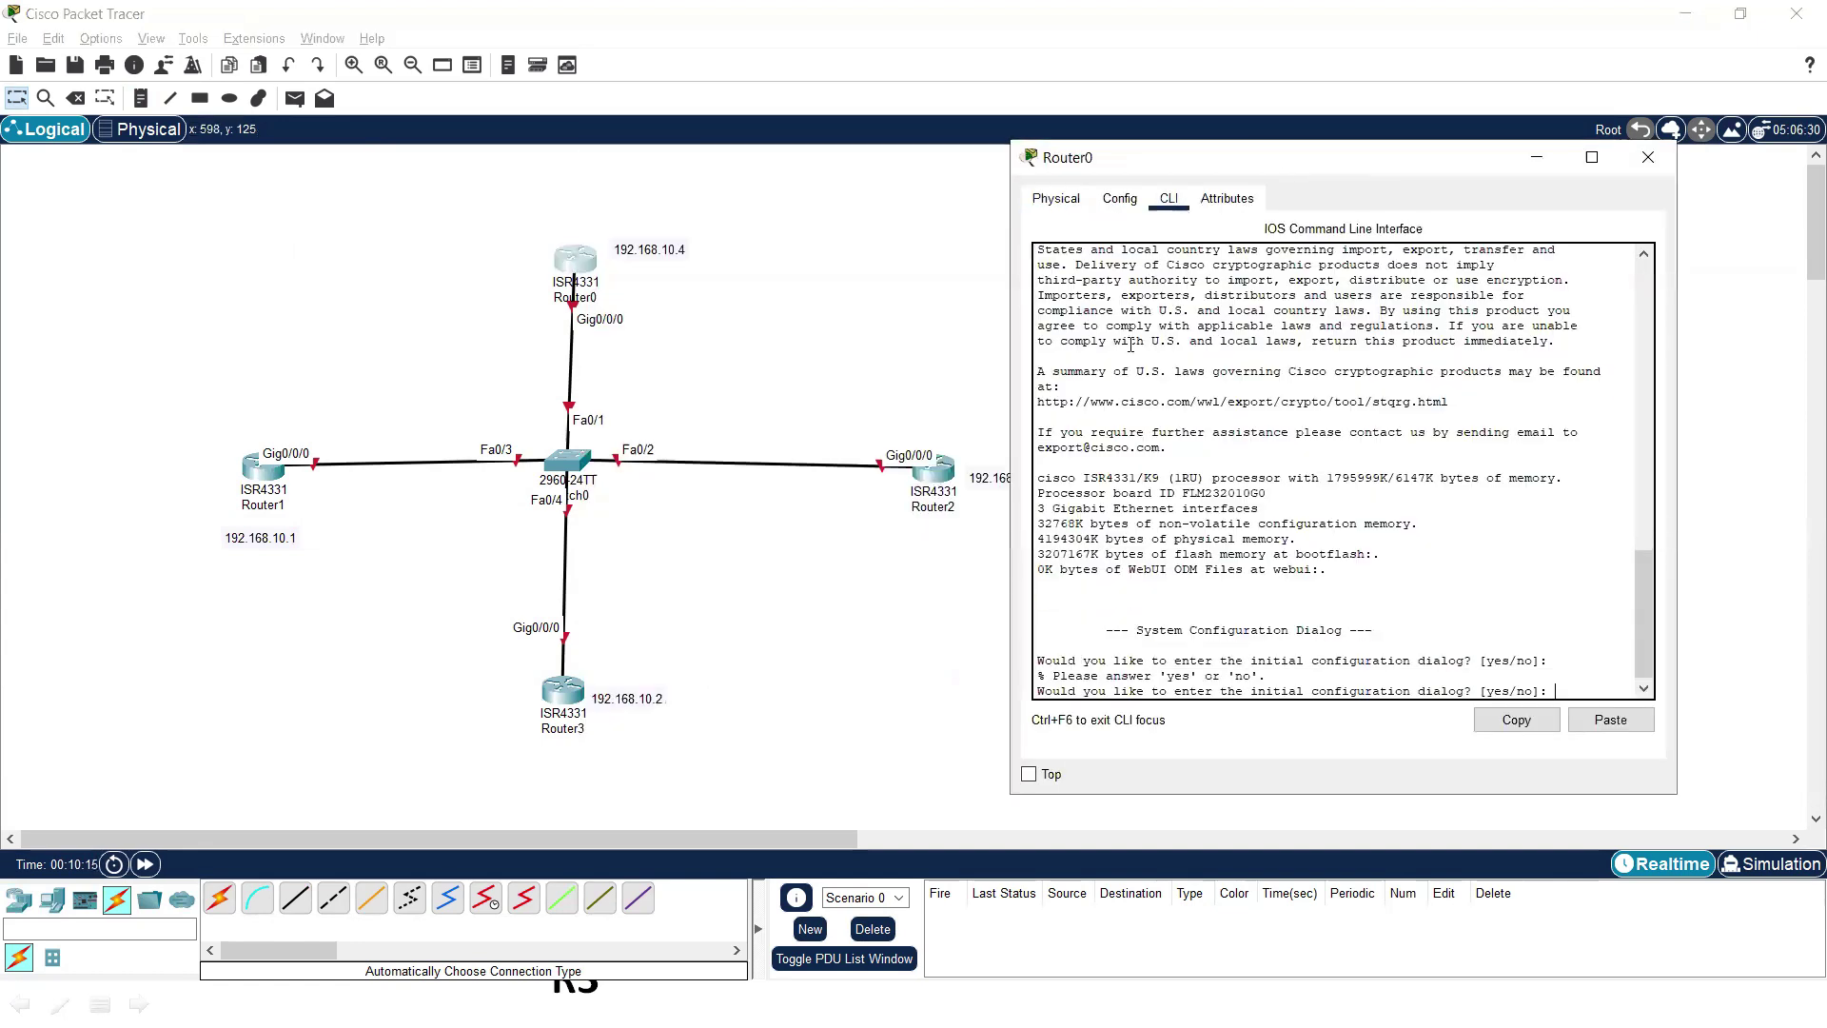
type("n")
key("Return")
key("Return")
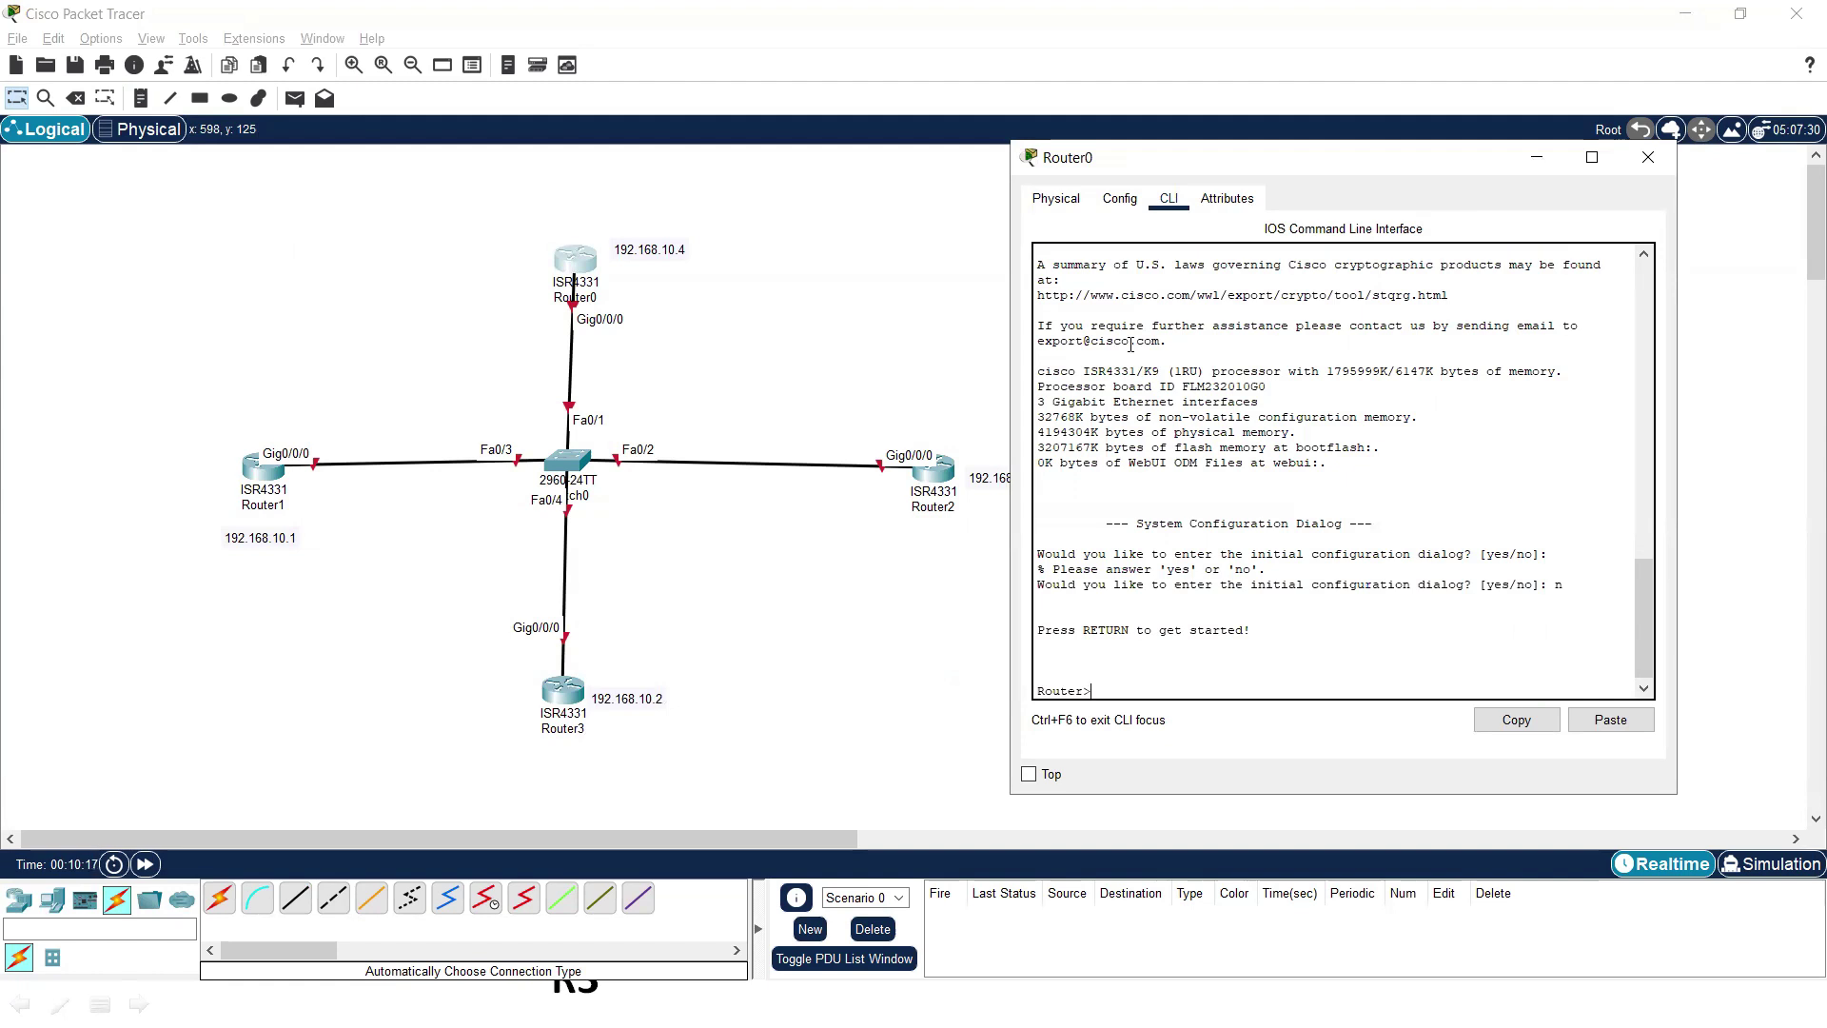
- Enter privileged mode and then global configuration mode on Router0 using en and conf t
type("en")
key("Return")
type("conb")
type("nf")
key("BackSpace")
key("BackSpace")
key("BackSpace")
type("f t")
key("Return")
key("Return")
- Select interface g0/0/0 on Router0 and enable it with no shutdown
type("int ")
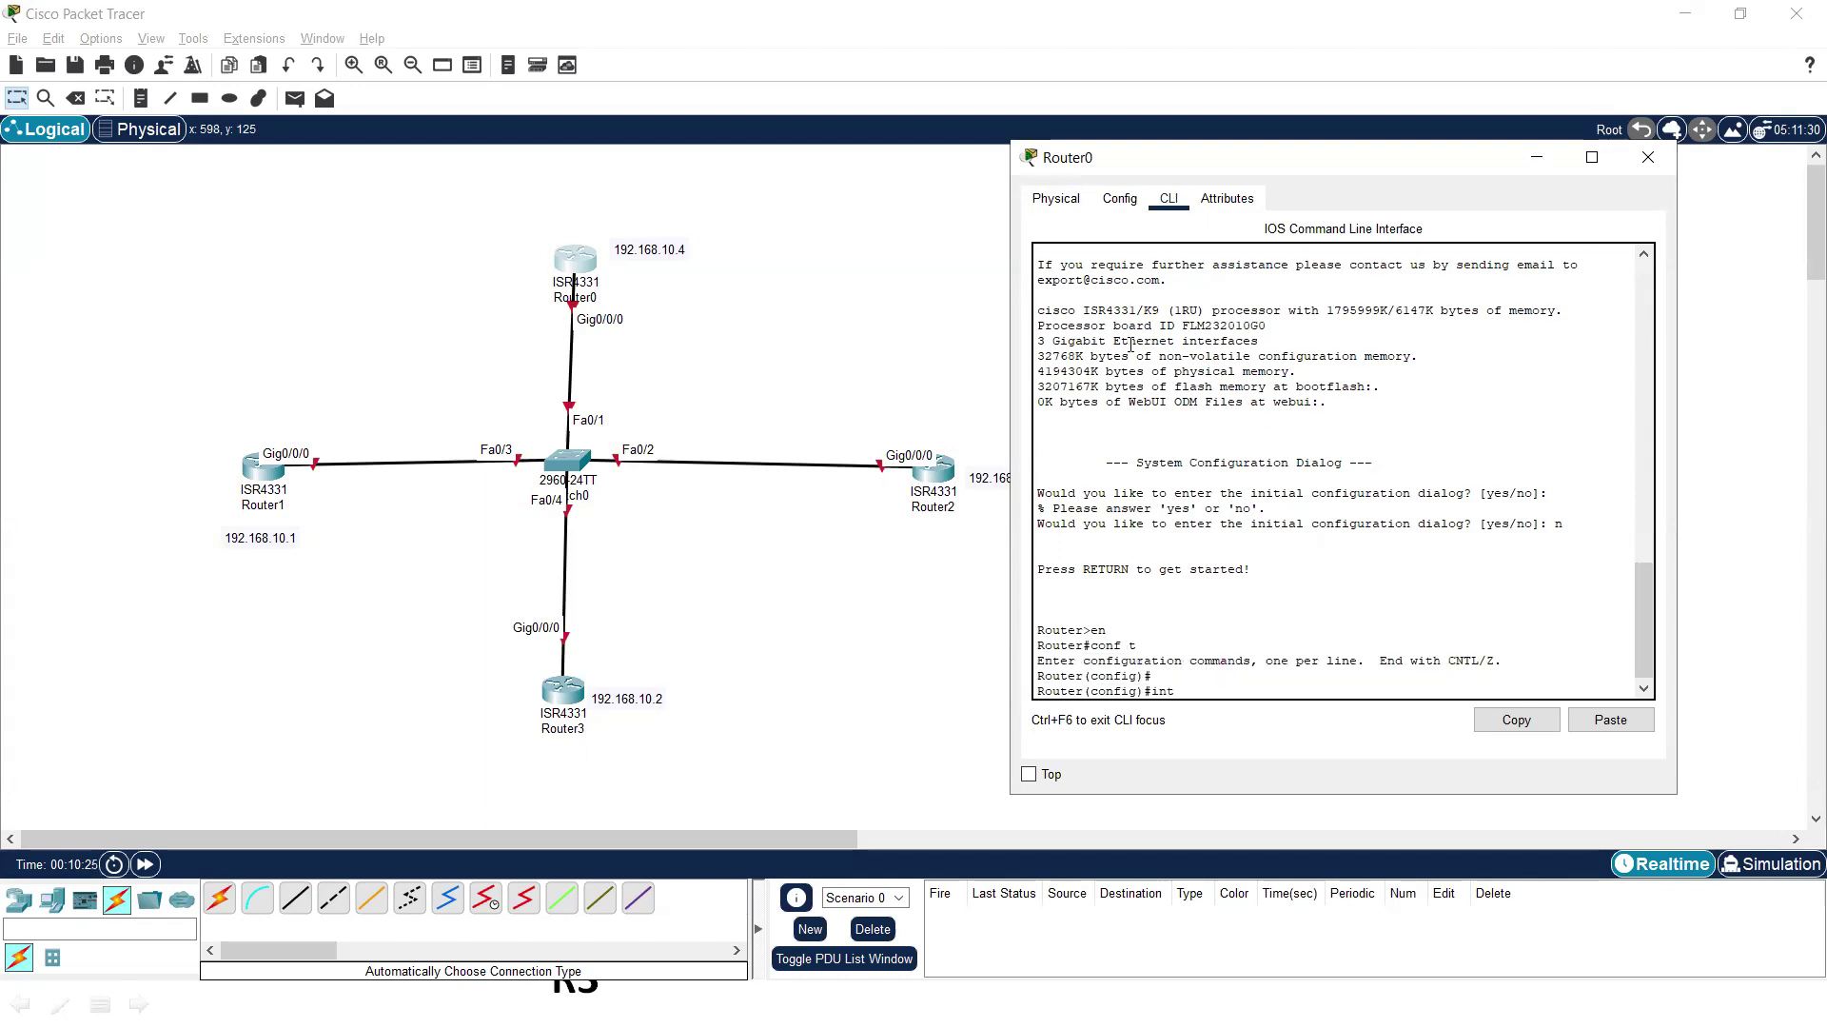
type("g0/0/0")
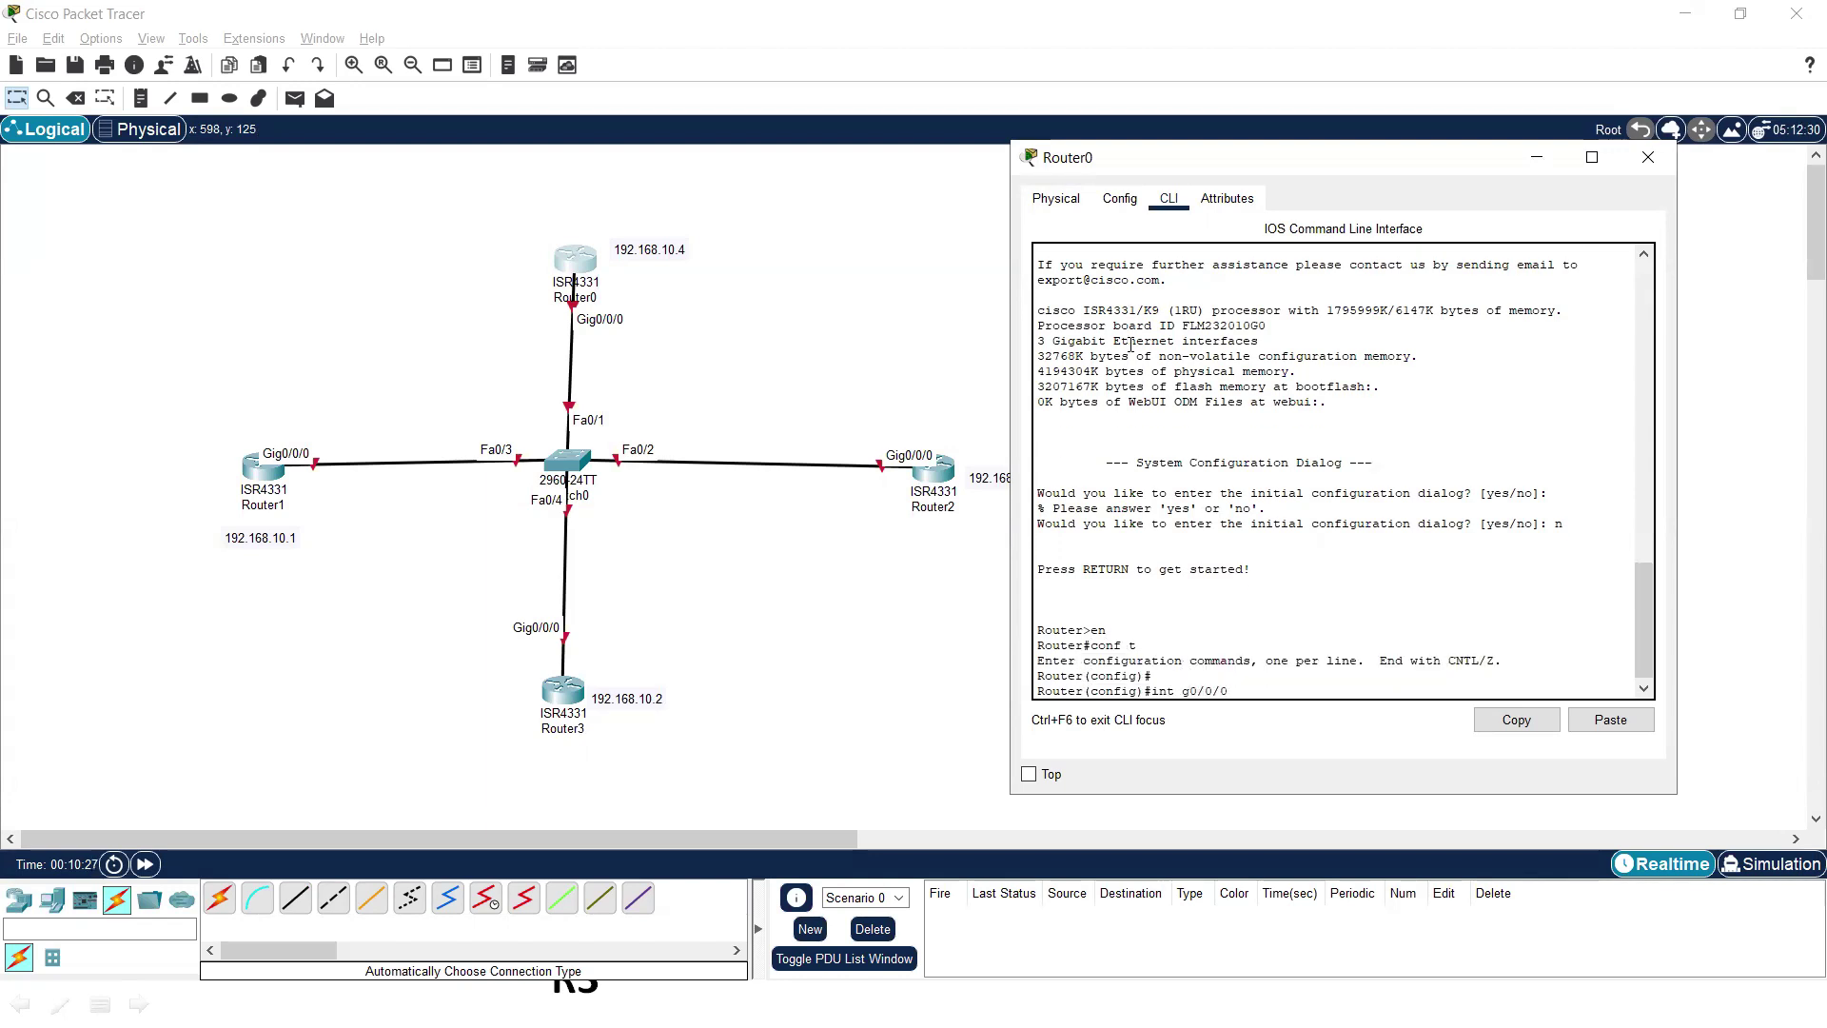
key("Return")
type("nio")
key("BackSpace")
key("BackSpace")
key("BackSpace")
type("o sh")
key("Tab")
key("Return")
- Assign 192.168.10.4 with mask 255.255.255.0 to Router0's g0/0/0 interface, exit interface configuration and minimize the router window
type("ip ad")
key("Tab")
type("192.1")
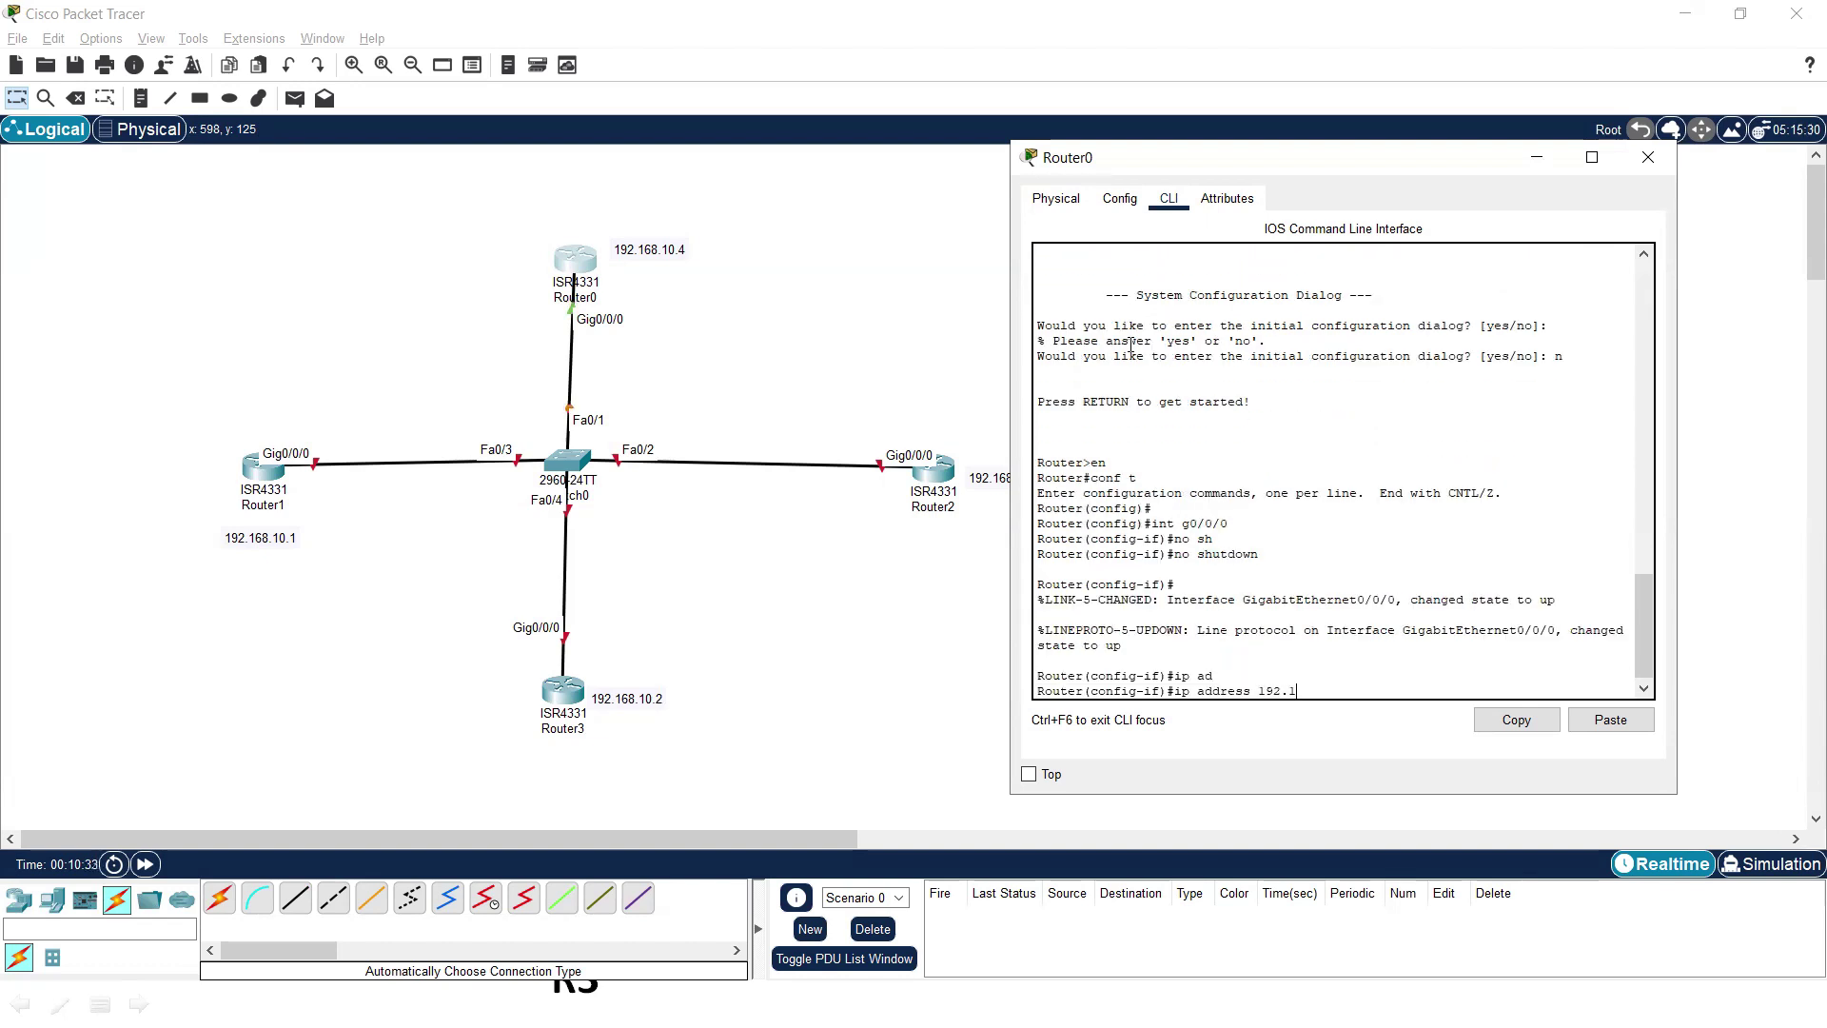
type("68.10.4 255.255.255.0")
key("Return")
type("ex")
key("Return")
key("Return")
key("Return")
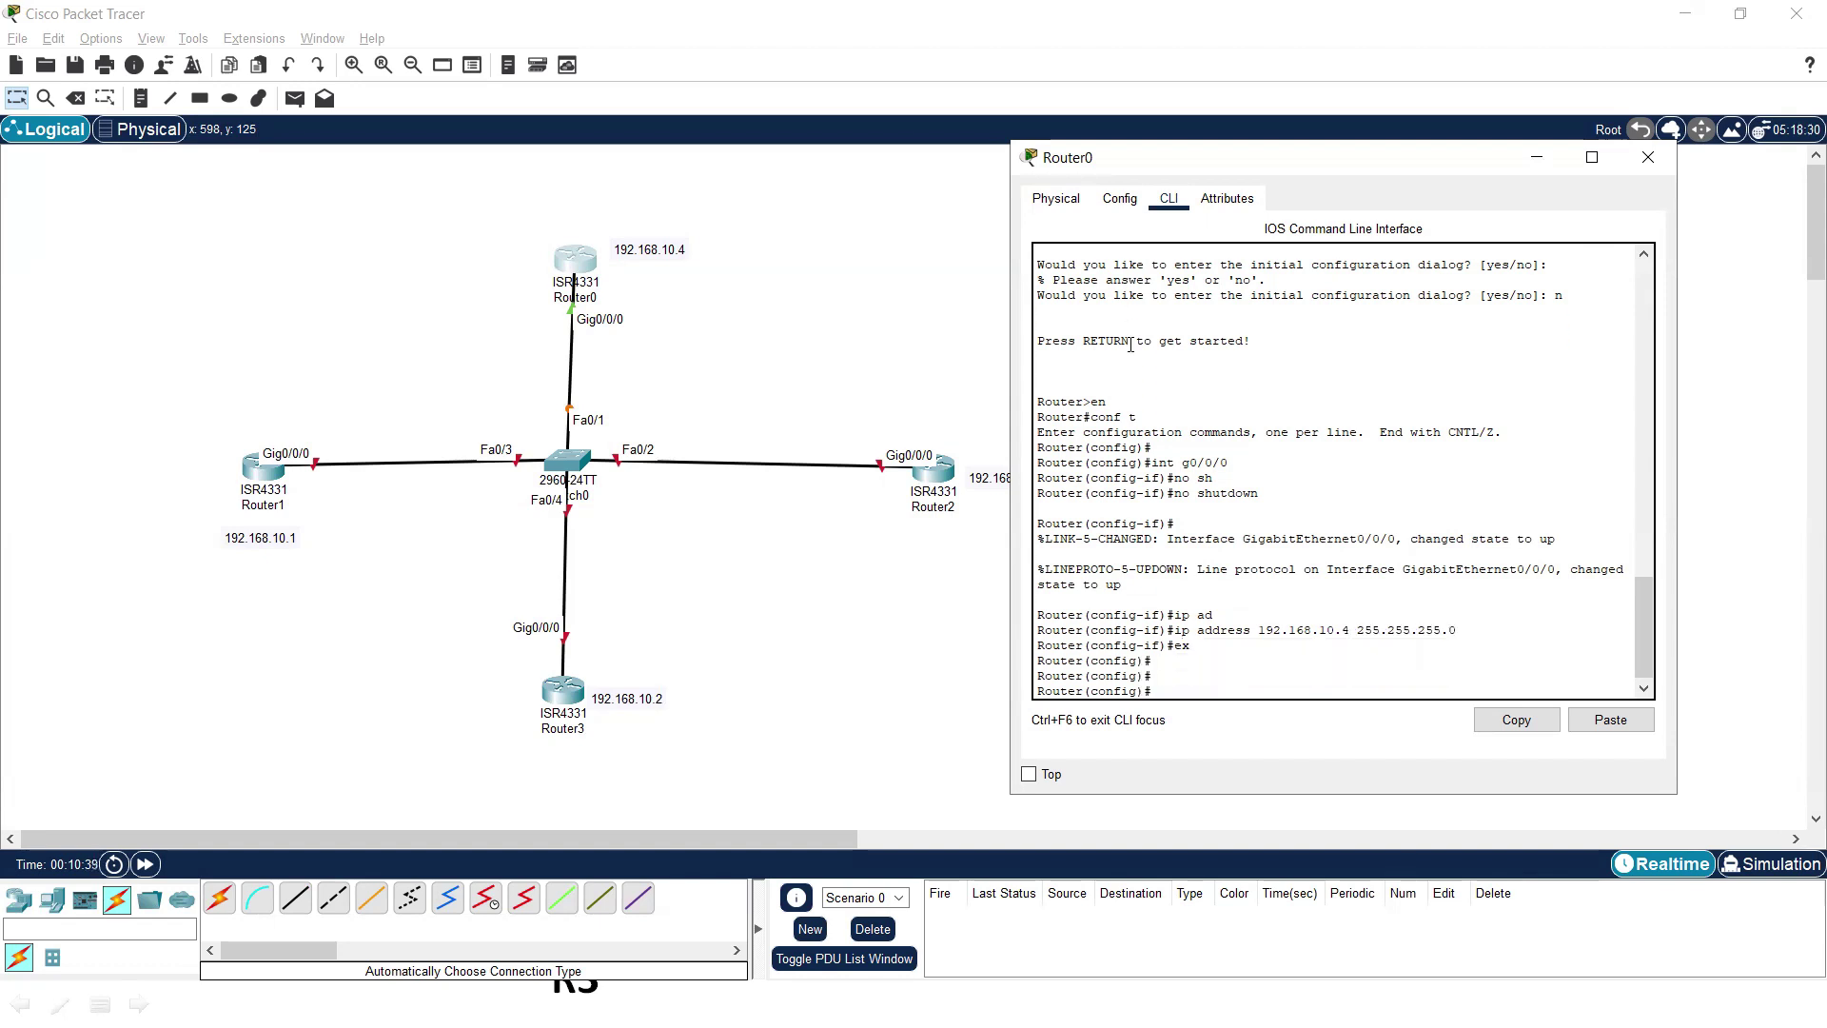
left_click(1536, 161)
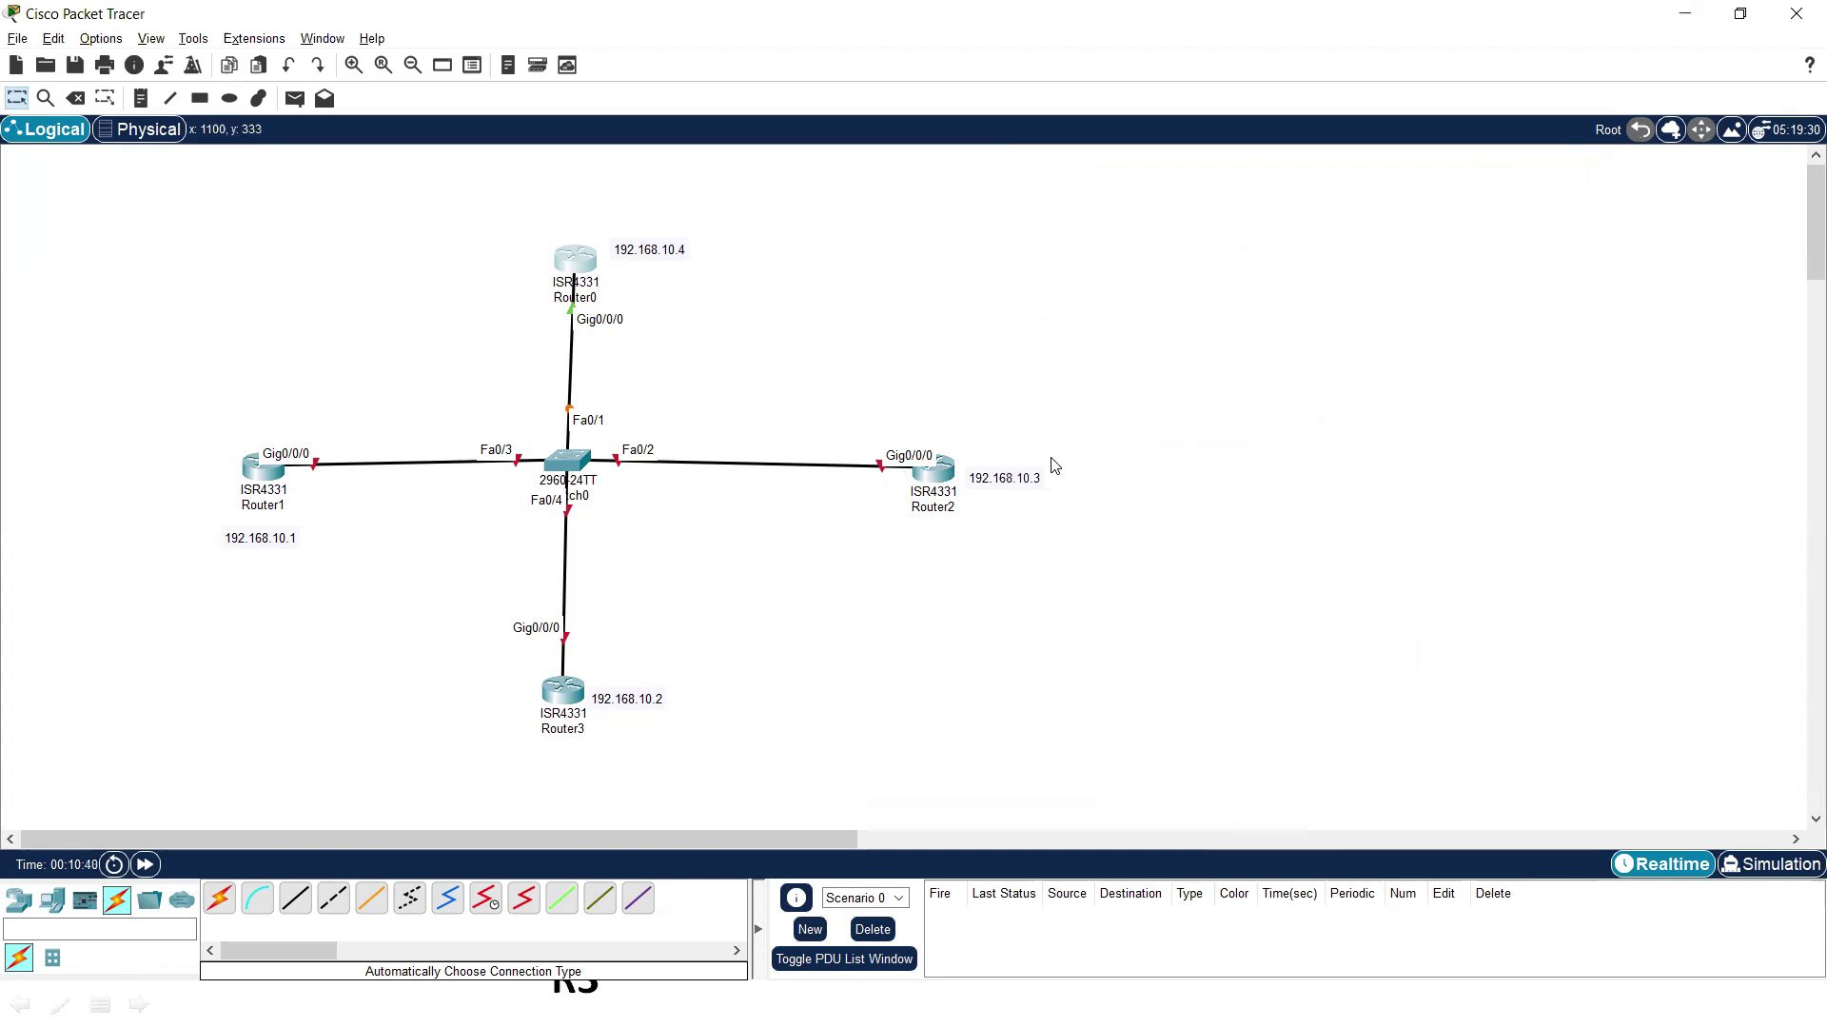
- Open Router2's command line and decline the initial configuration dialog
left_click(935, 468)
left_click(738, 204)
key("Return")
type("n")
key("Return")
key("Return")
- Enter privileged mode and then global configuration mode on Router2 using en and conf t
type("en")
key("Return")
type("conf t")
key("Return")
key("Return")
- Select interface g0/0/0 on Router2 and enable it with no shutdown
type("int f0/0")
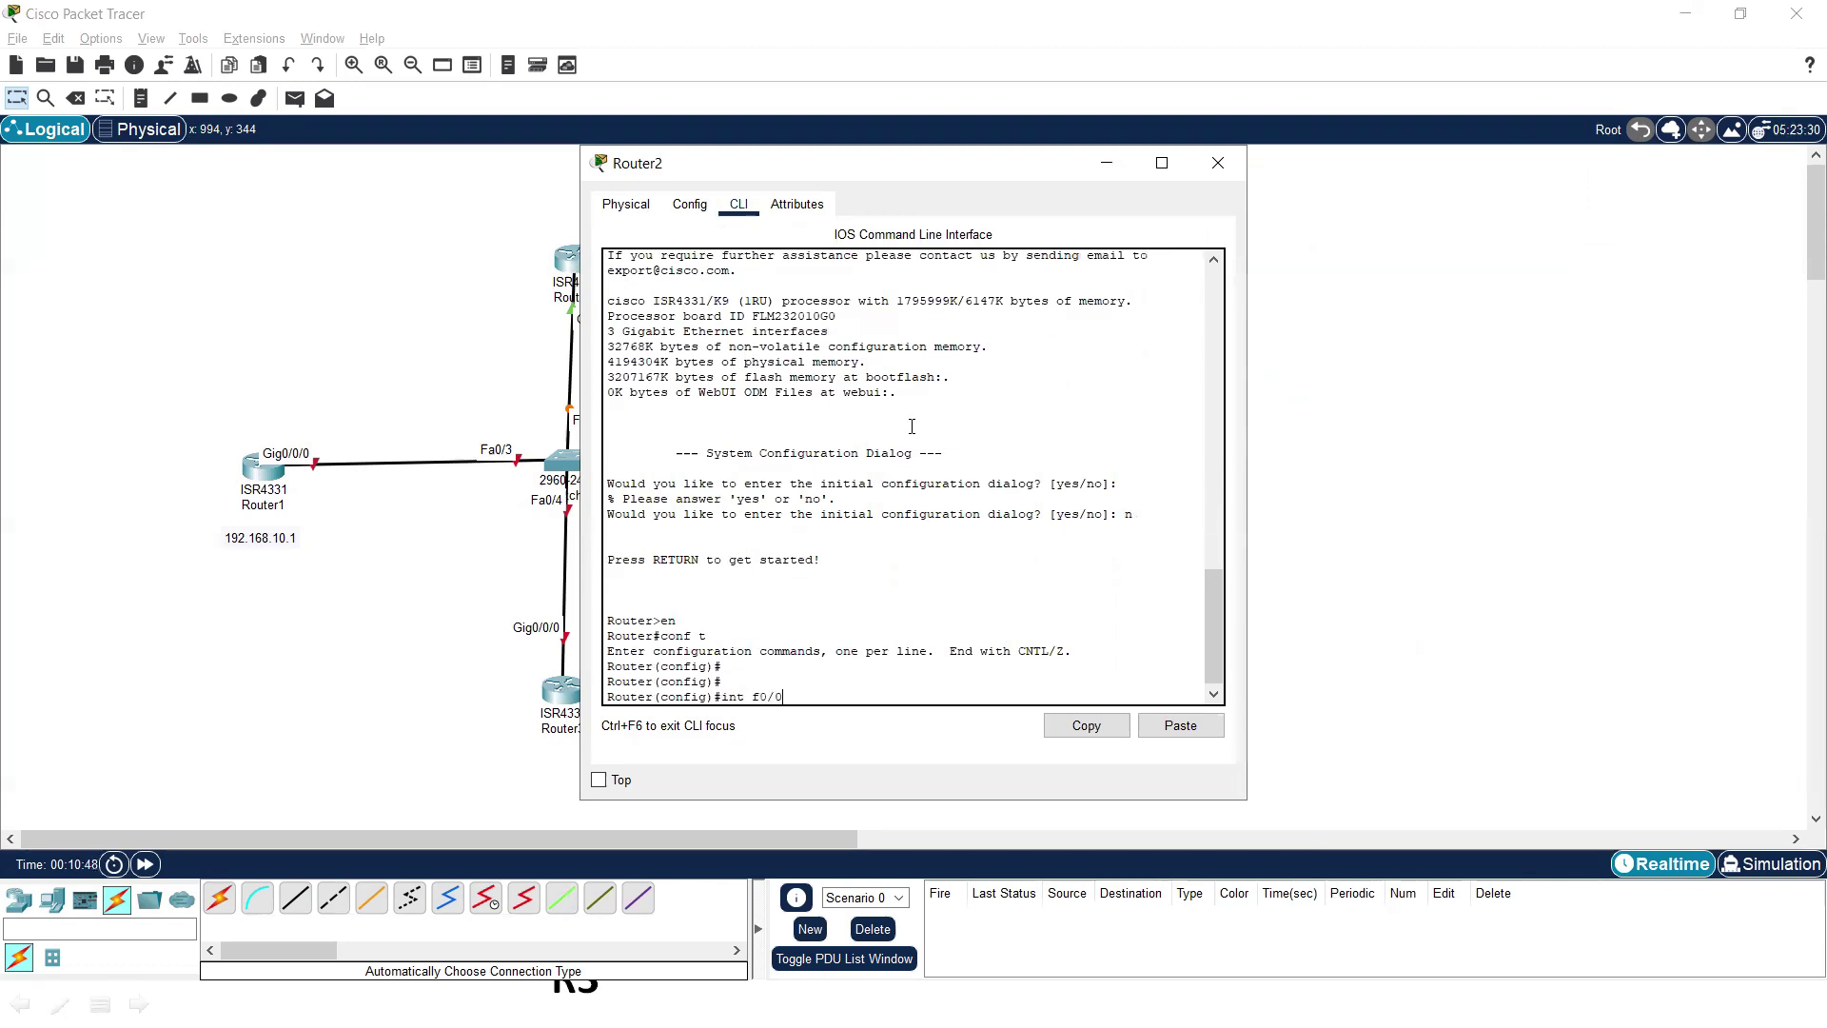
key("BackSpace")
key("BackSpace")
type("g0/0/")
key("Return")
type("no sh")
key("Tab")
key("Return")
- Assign 192.168.10.3 with mask 255.255.255.0 to Router2's g0/0/0 interface, exit interface configuration and close the Router2 and Router0 windows
type("ip ad")
key("Tab")
type("192.168.")
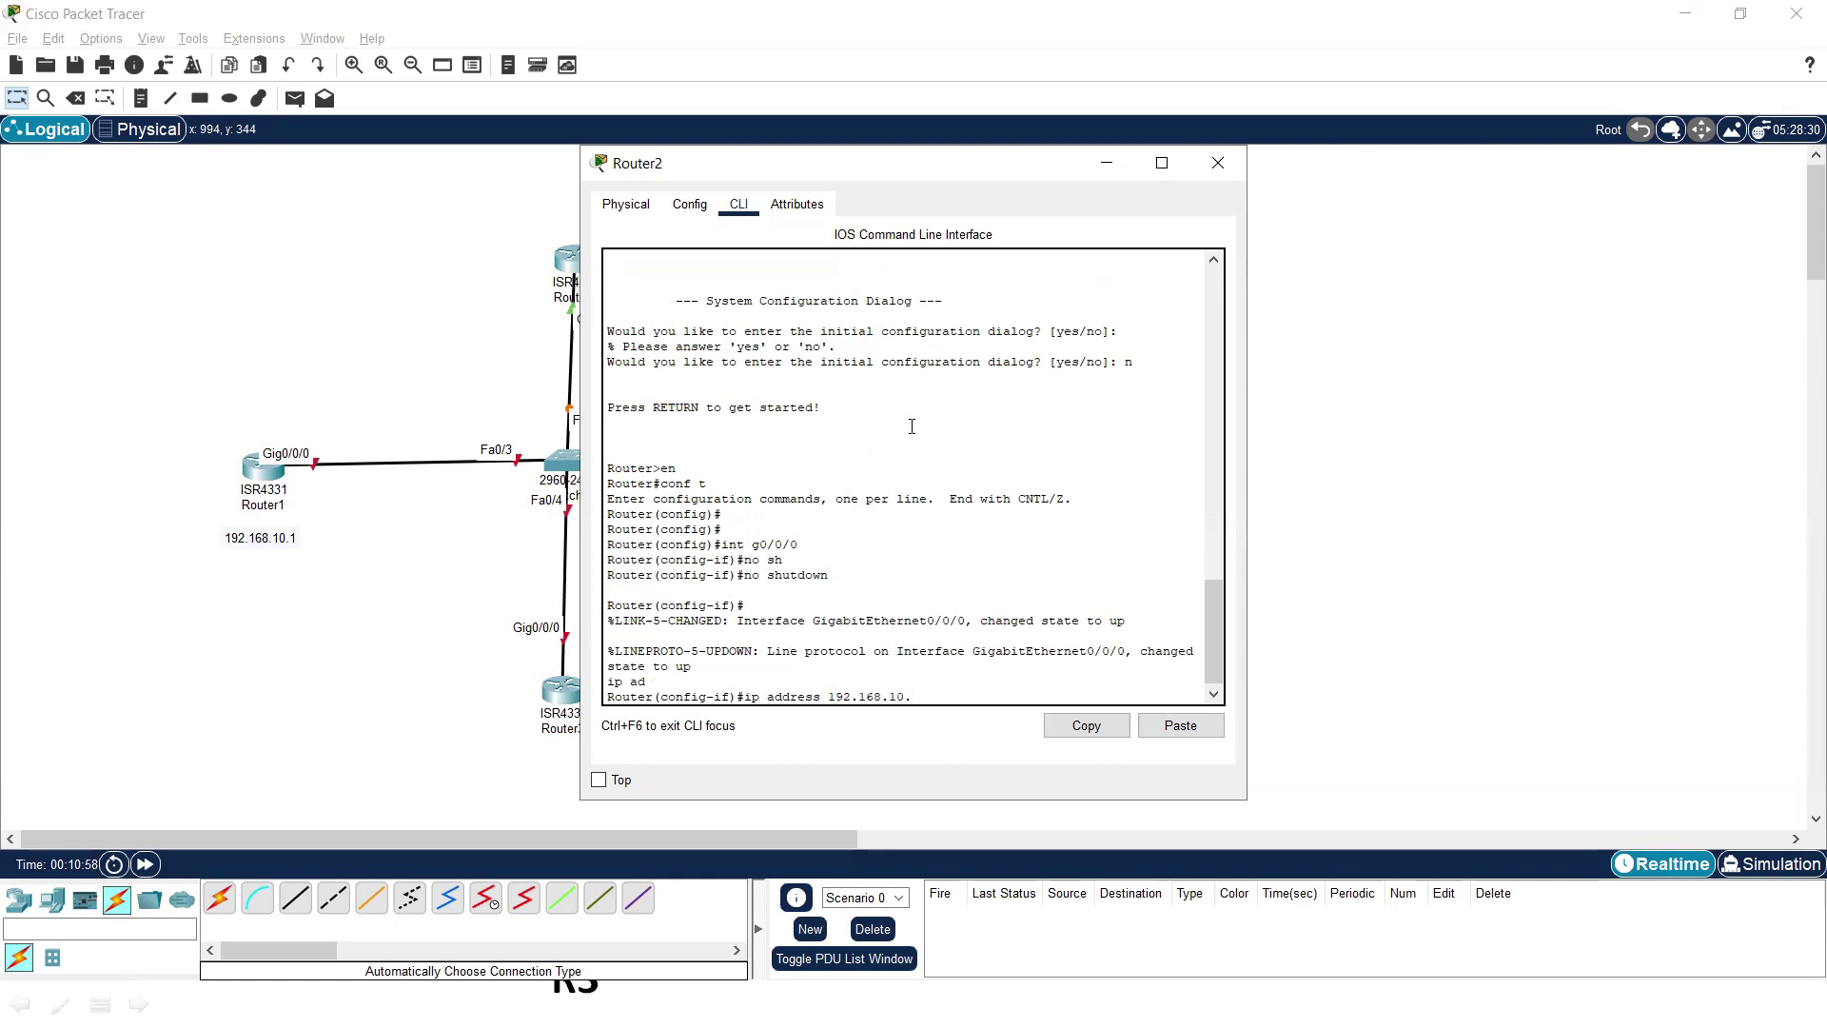
type("10.3 255.255.255.0")
key("Return")
type("ex")
key("Return")
key("Return")
key("Return")
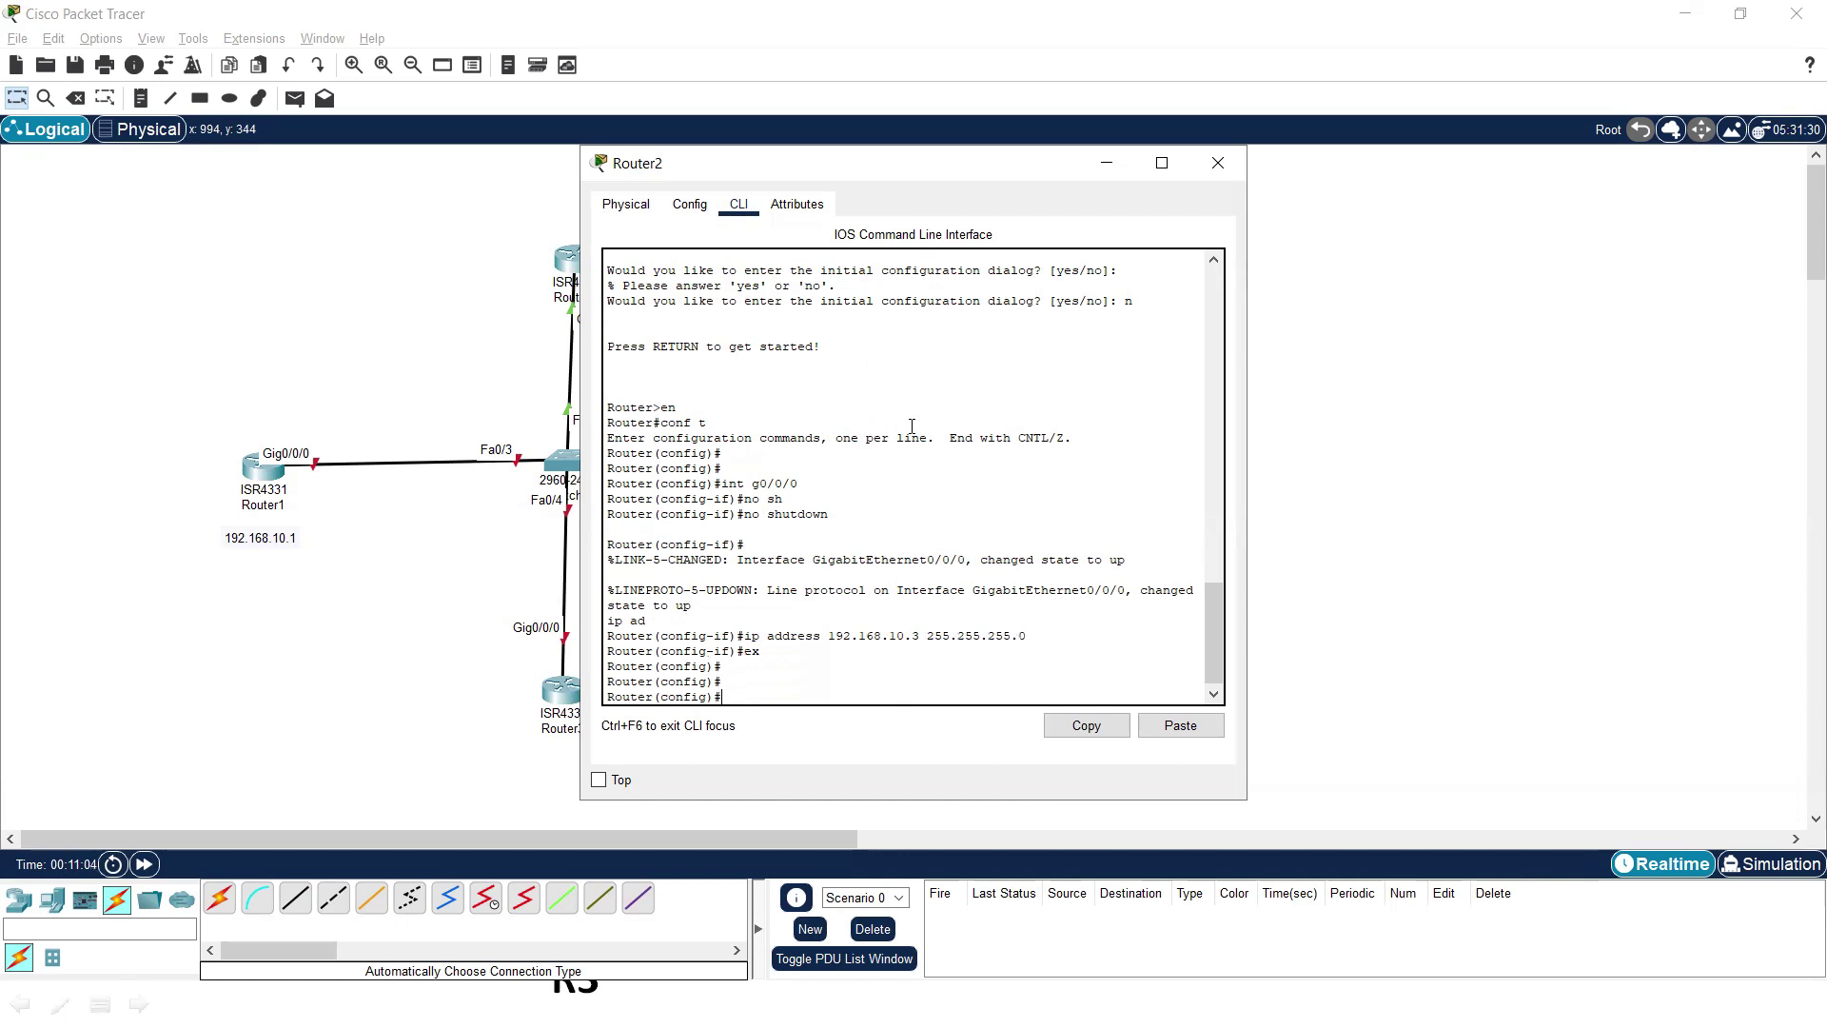
left_click(1218, 162)
left_click(574, 259)
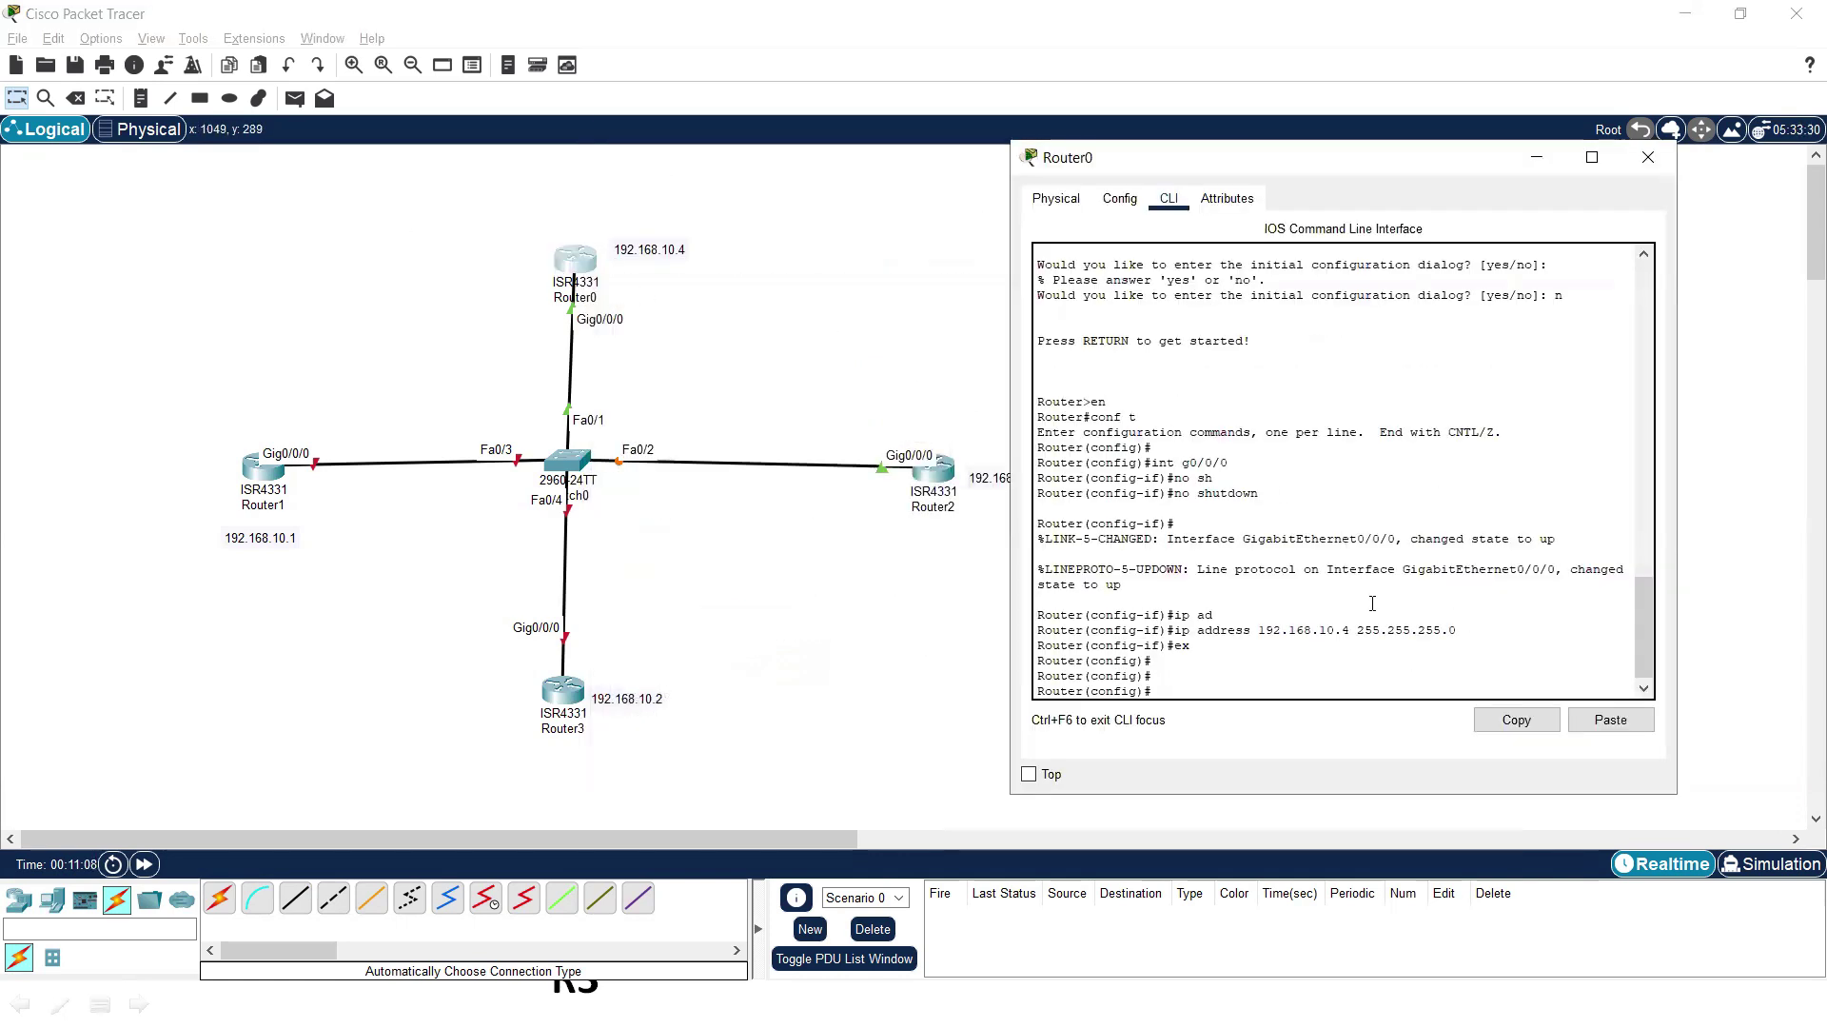
left_click(1648, 157)
- Open Router3's command line and decline the initial configuration dialog
left_click(562, 682)
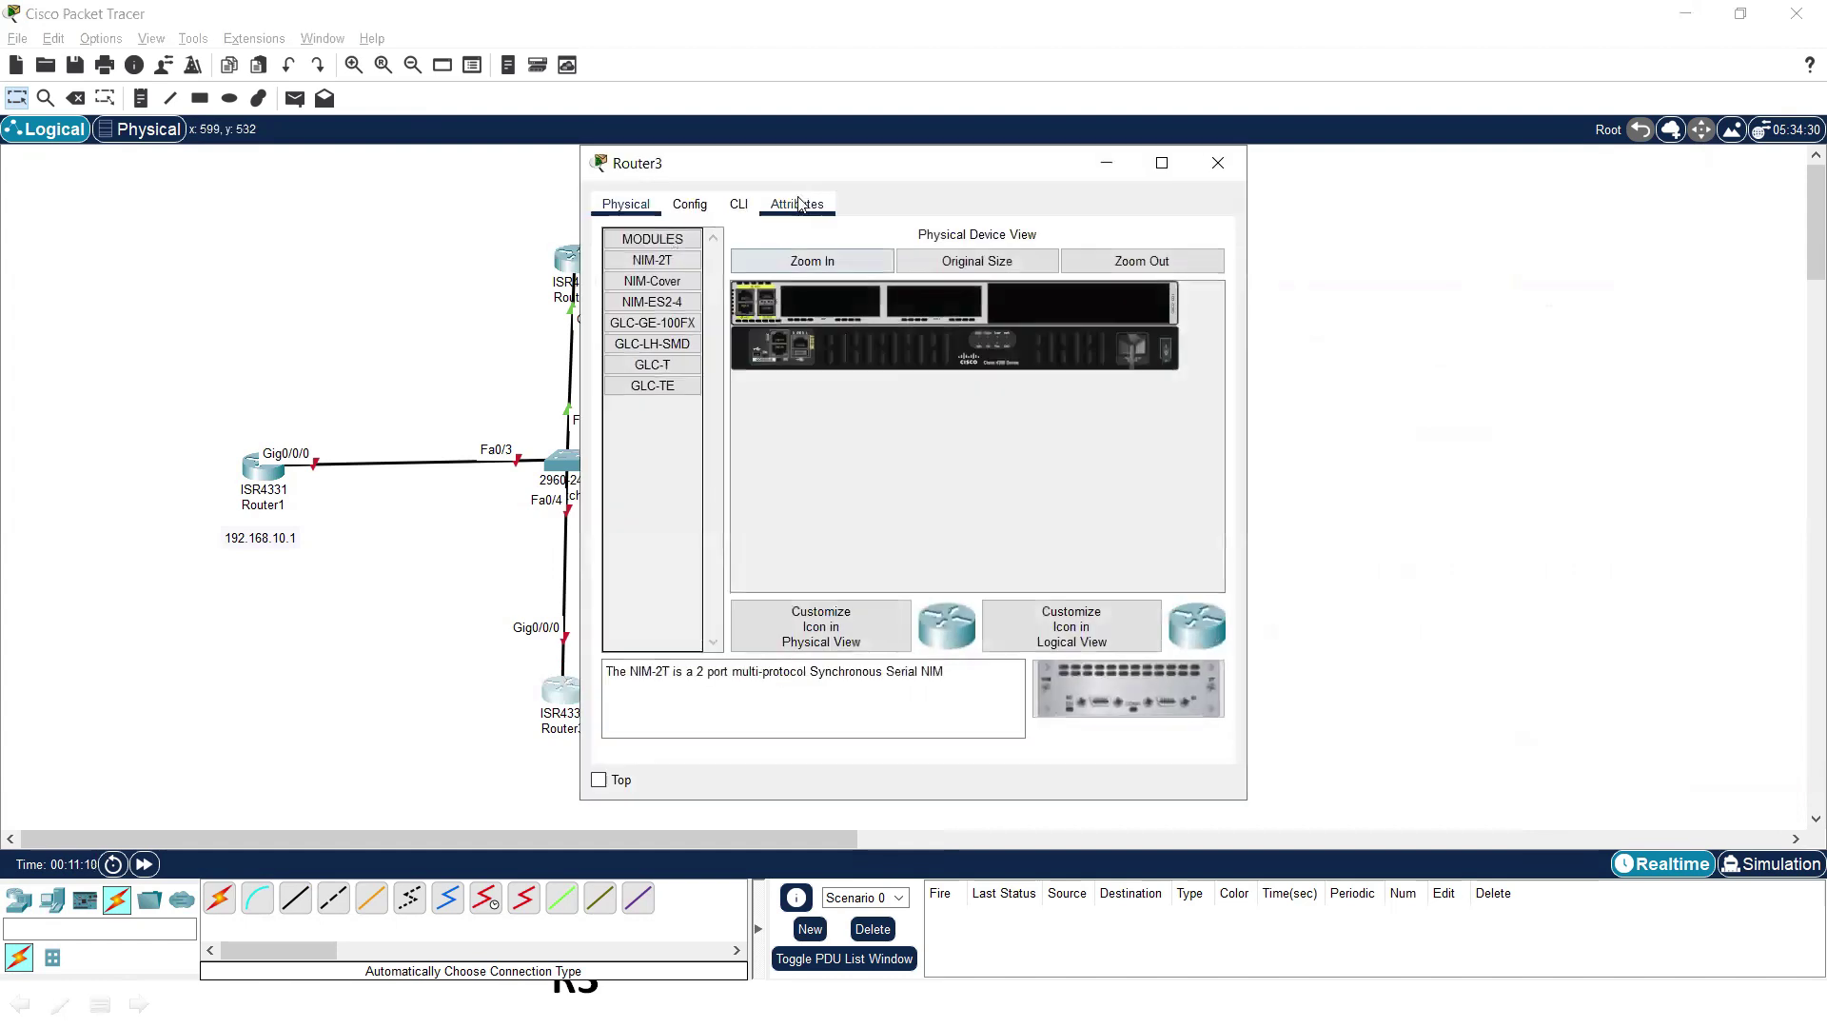
left_click(1082, 194)
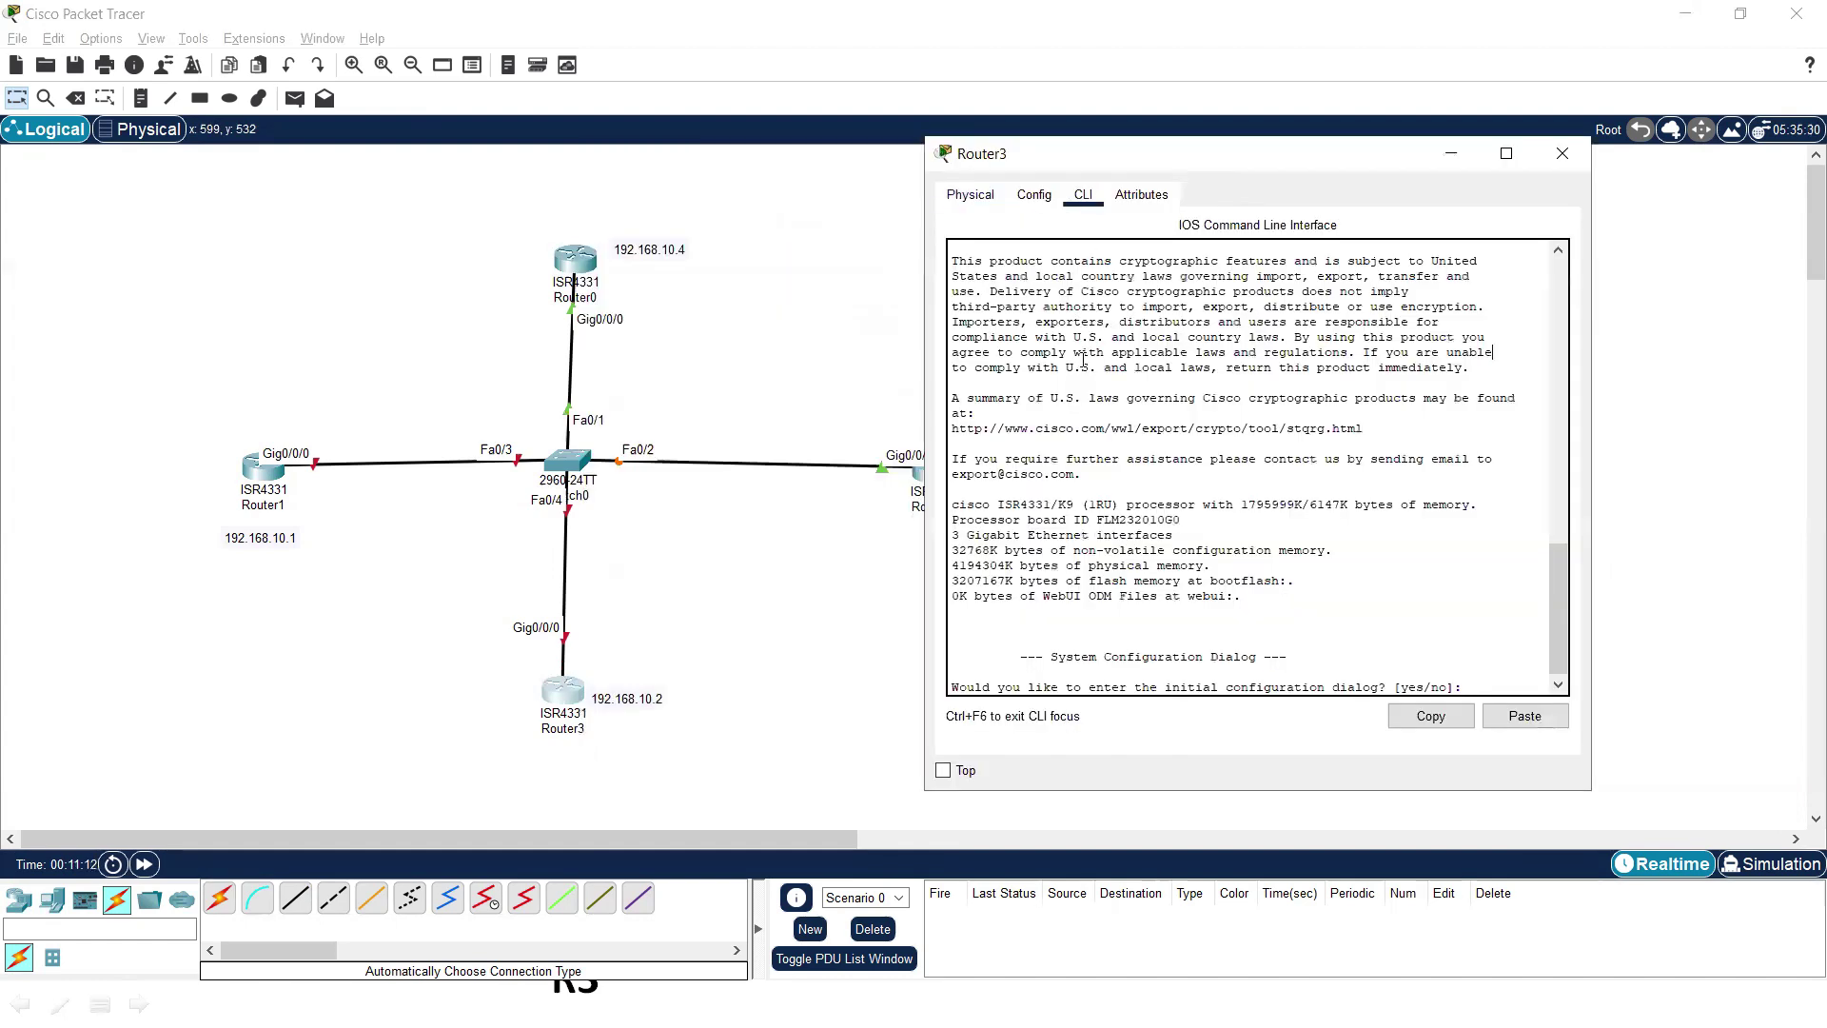
key("Return")
type("n")
key("Return")
key("Return")
key("Return")
- Enter privileged mode and then global configuration mode on Router3 using en and conf t
type("en")
key("Return")
type("conf t")
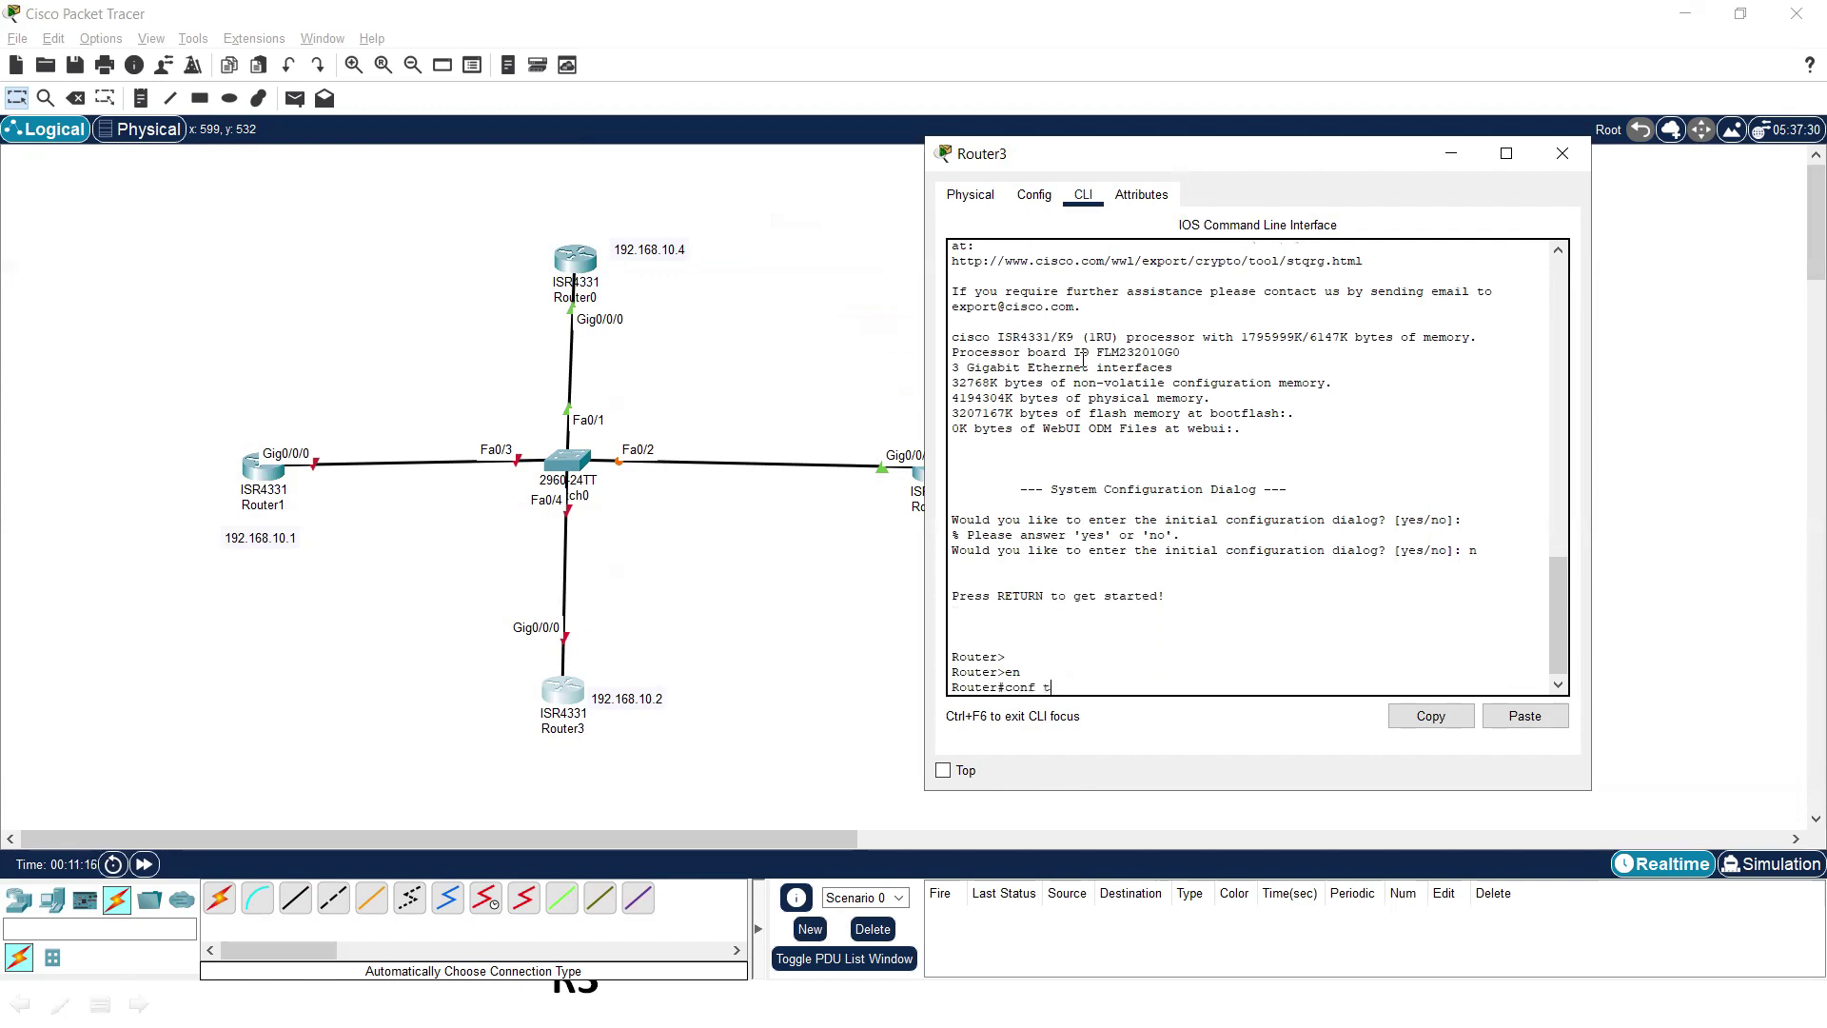
key("Return")
key("Return")
key("Return")
- Select interface g0/0/0 on Router3 and enable it with no shutdown
type("int")
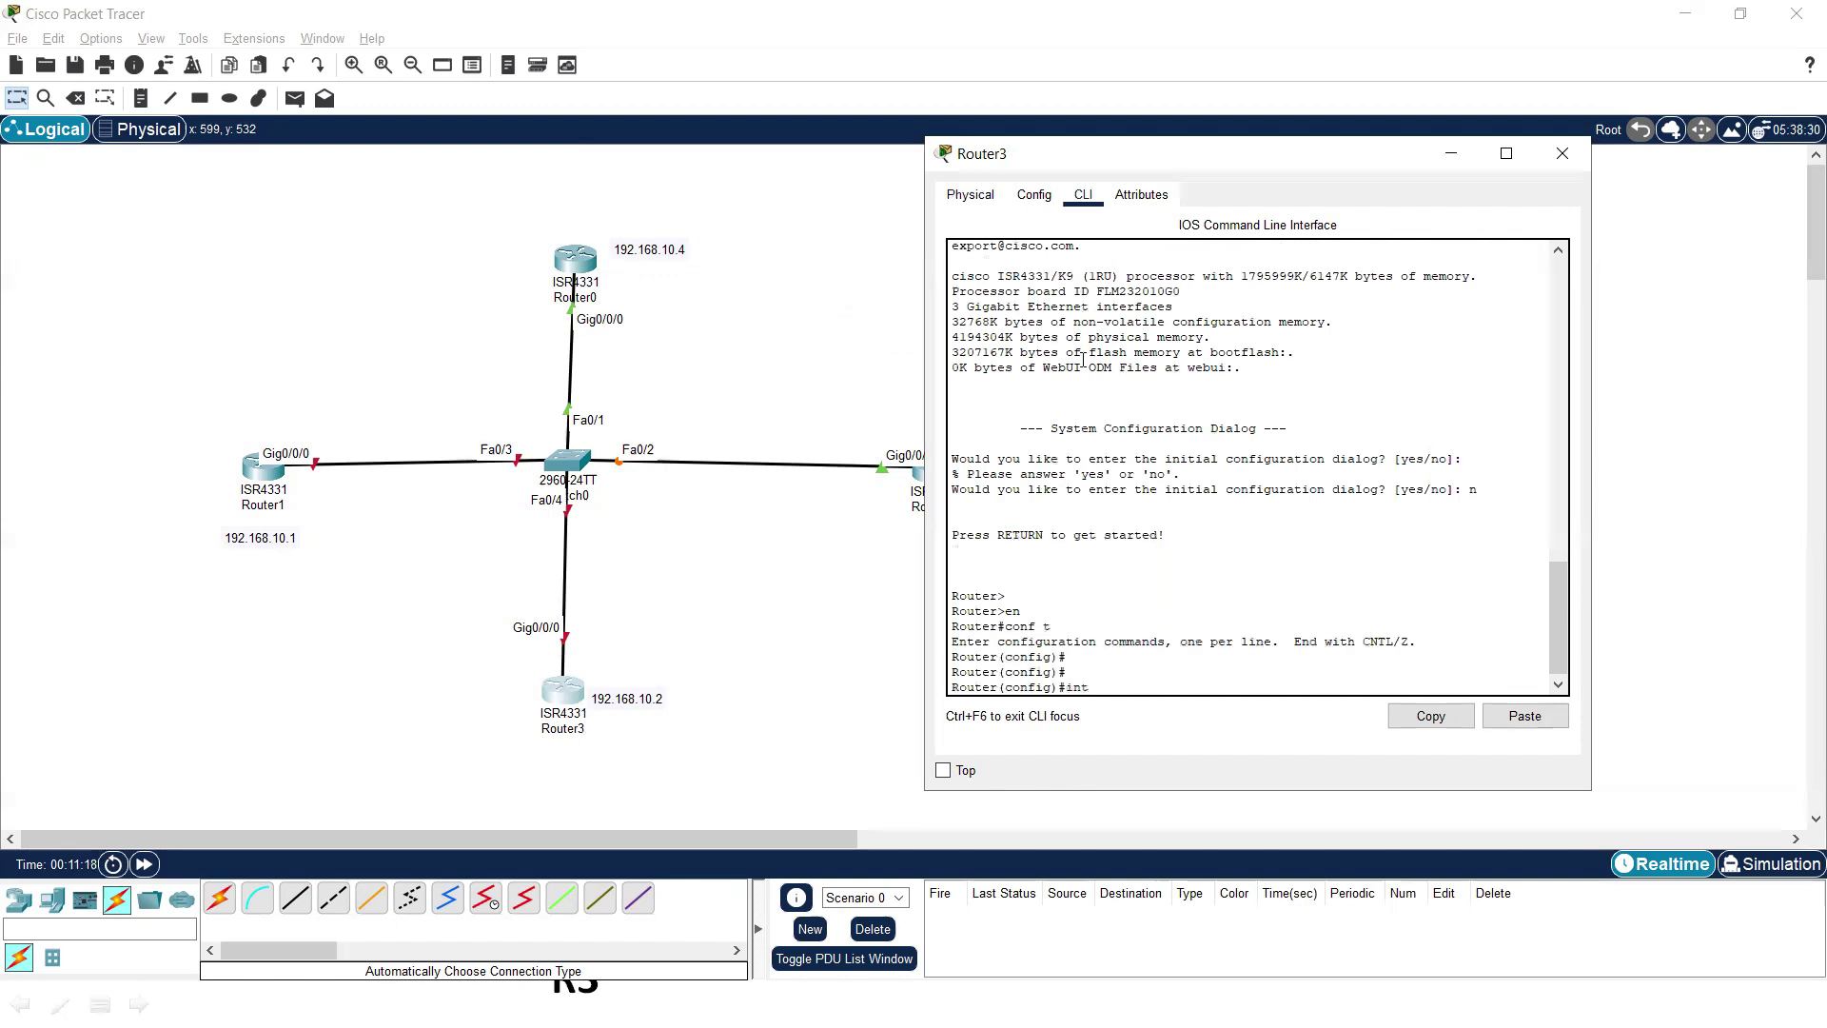
type(" g0/0/0")
key("Return")
type("no sh")
key("Tab")
key("Return")
- Assign 192.168.10.2 with mask 255.255.255.0 to Router3's g0/0/0 interface, exit interface configuration and close the router window
type("ip ad")
key("Tab")
type("192.1")
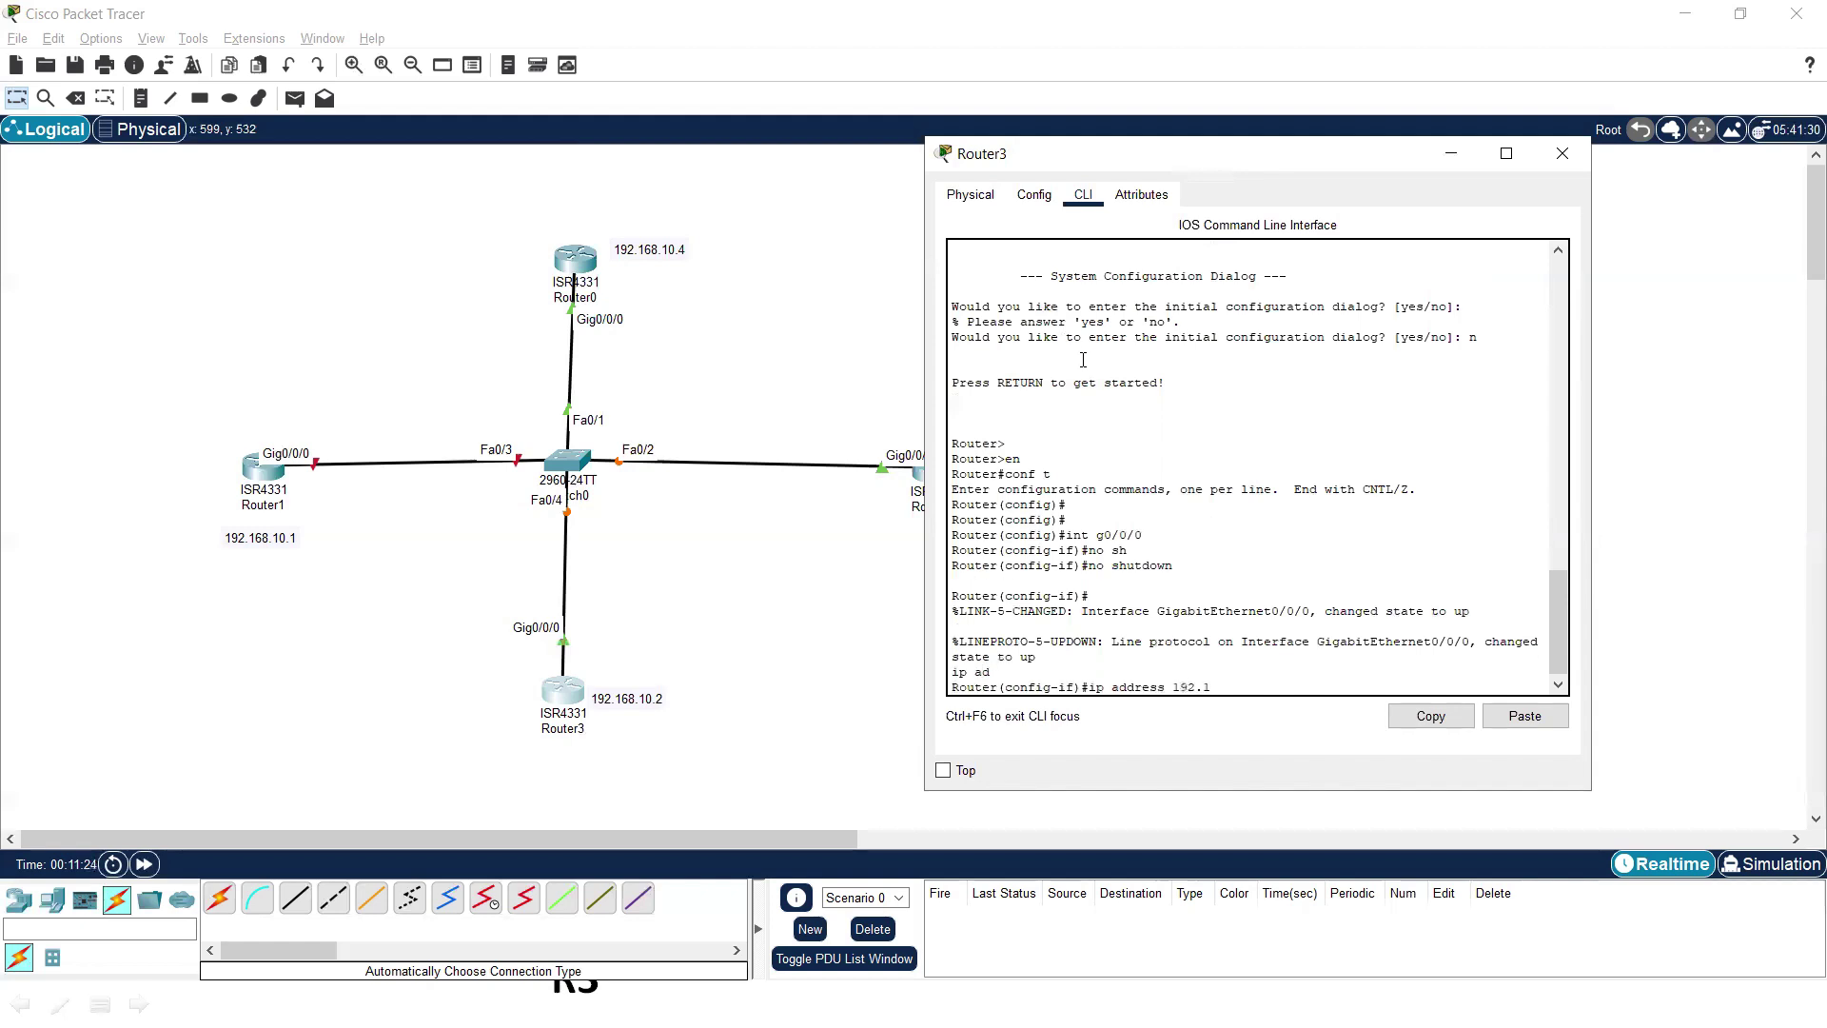
type("68.10.2 255.255.255.0")
key("Return")
type("ex")
key("Return")
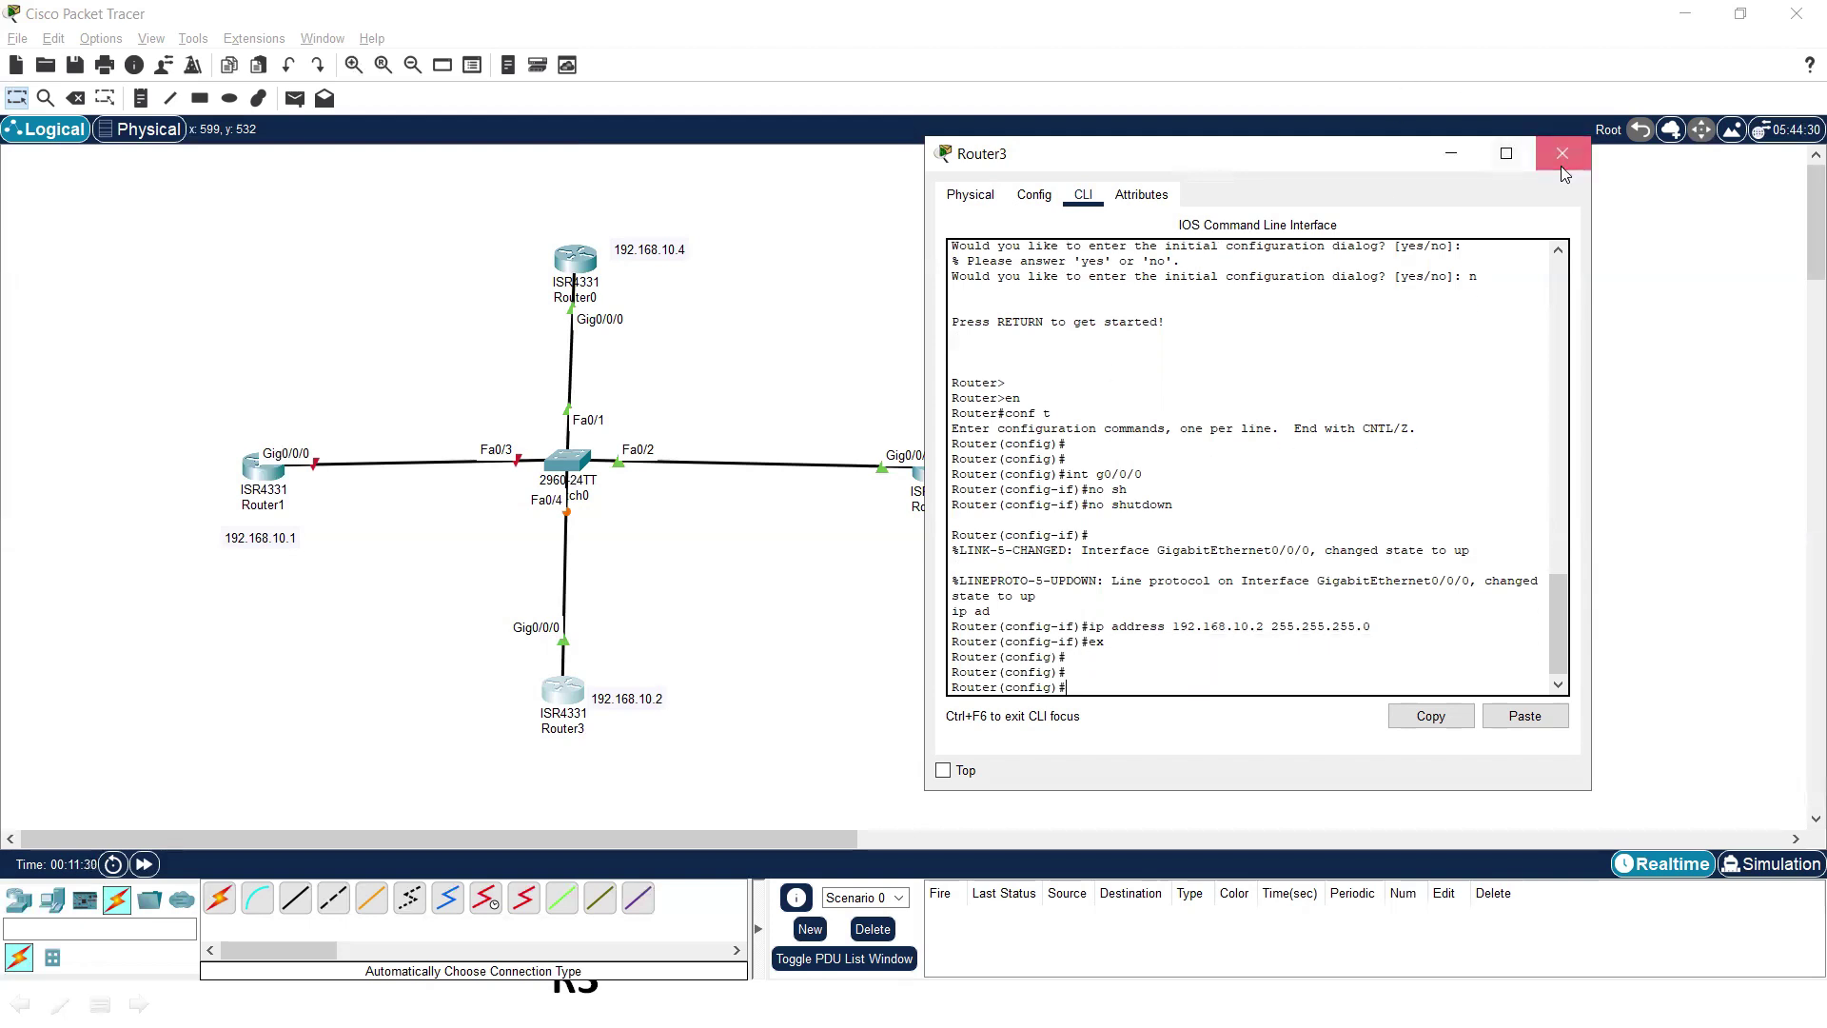
left_click(1562, 154)
- Open Router1's command line and decline the initial configuration dialog
left_click(255, 468)
left_click(1211, 159)
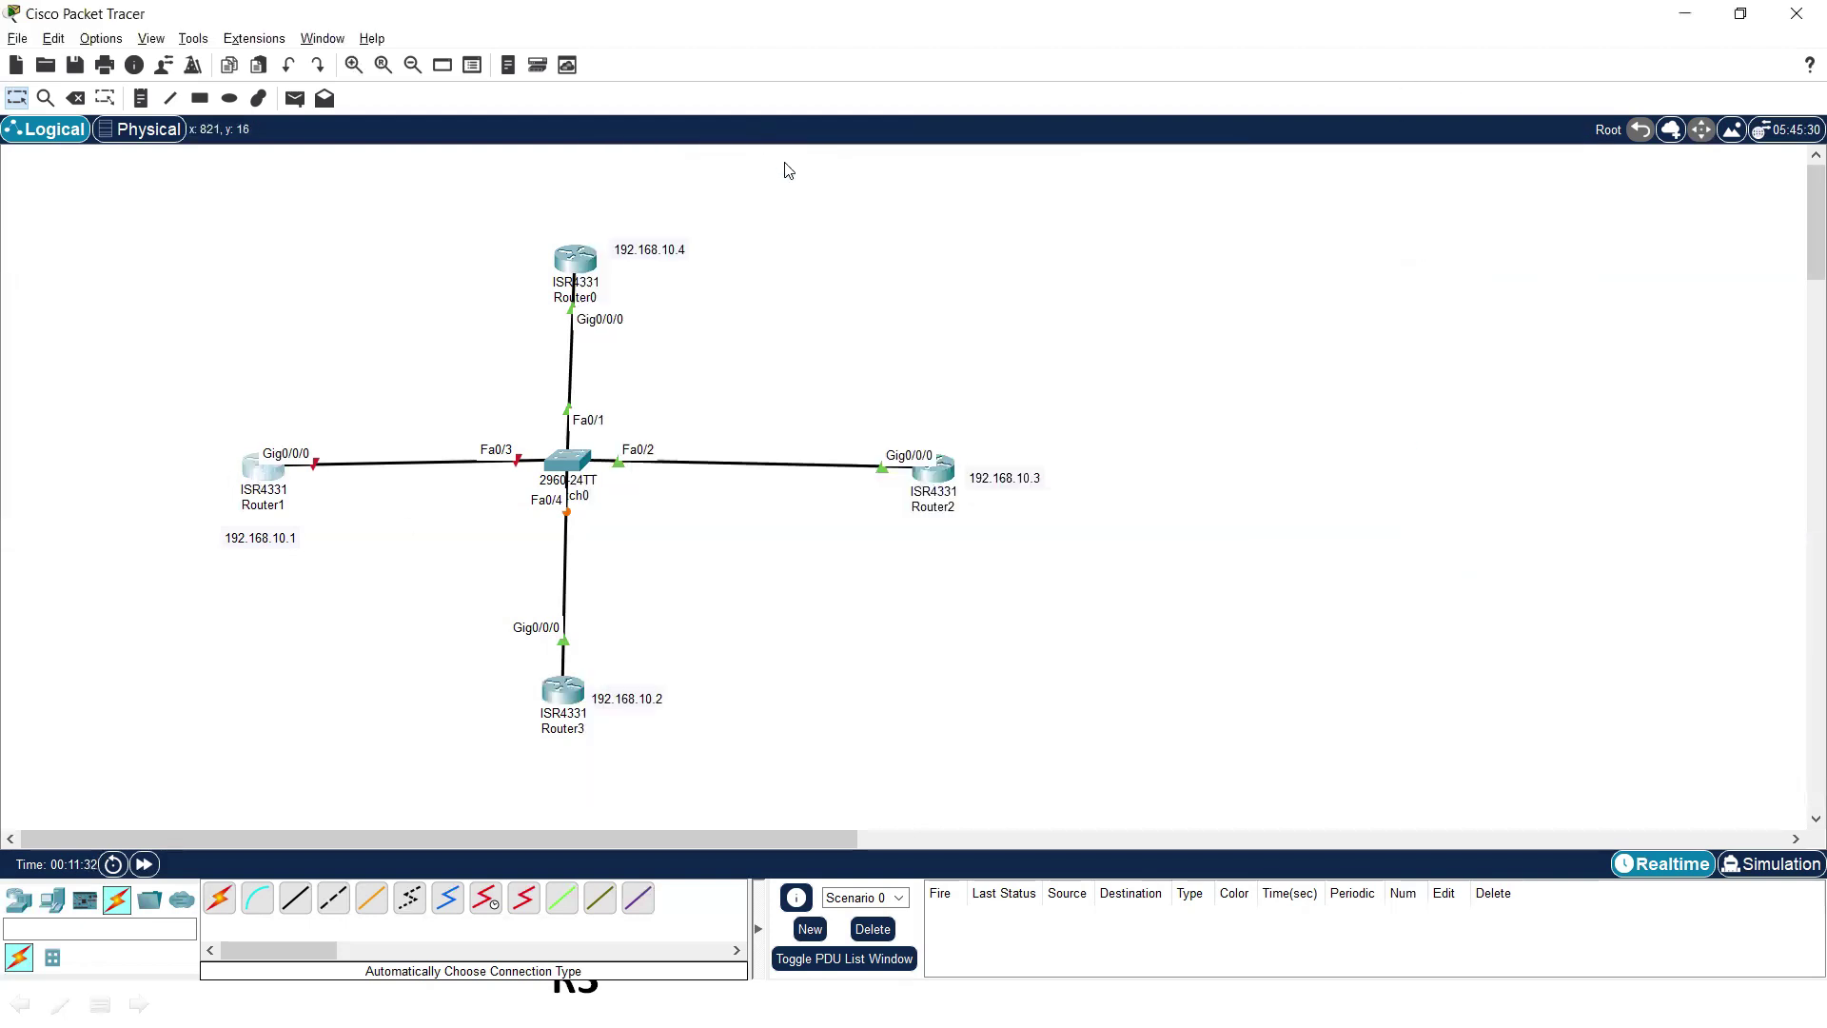
left_click_drag(1040, 176, 1333, 176)
left_click(1030, 203)
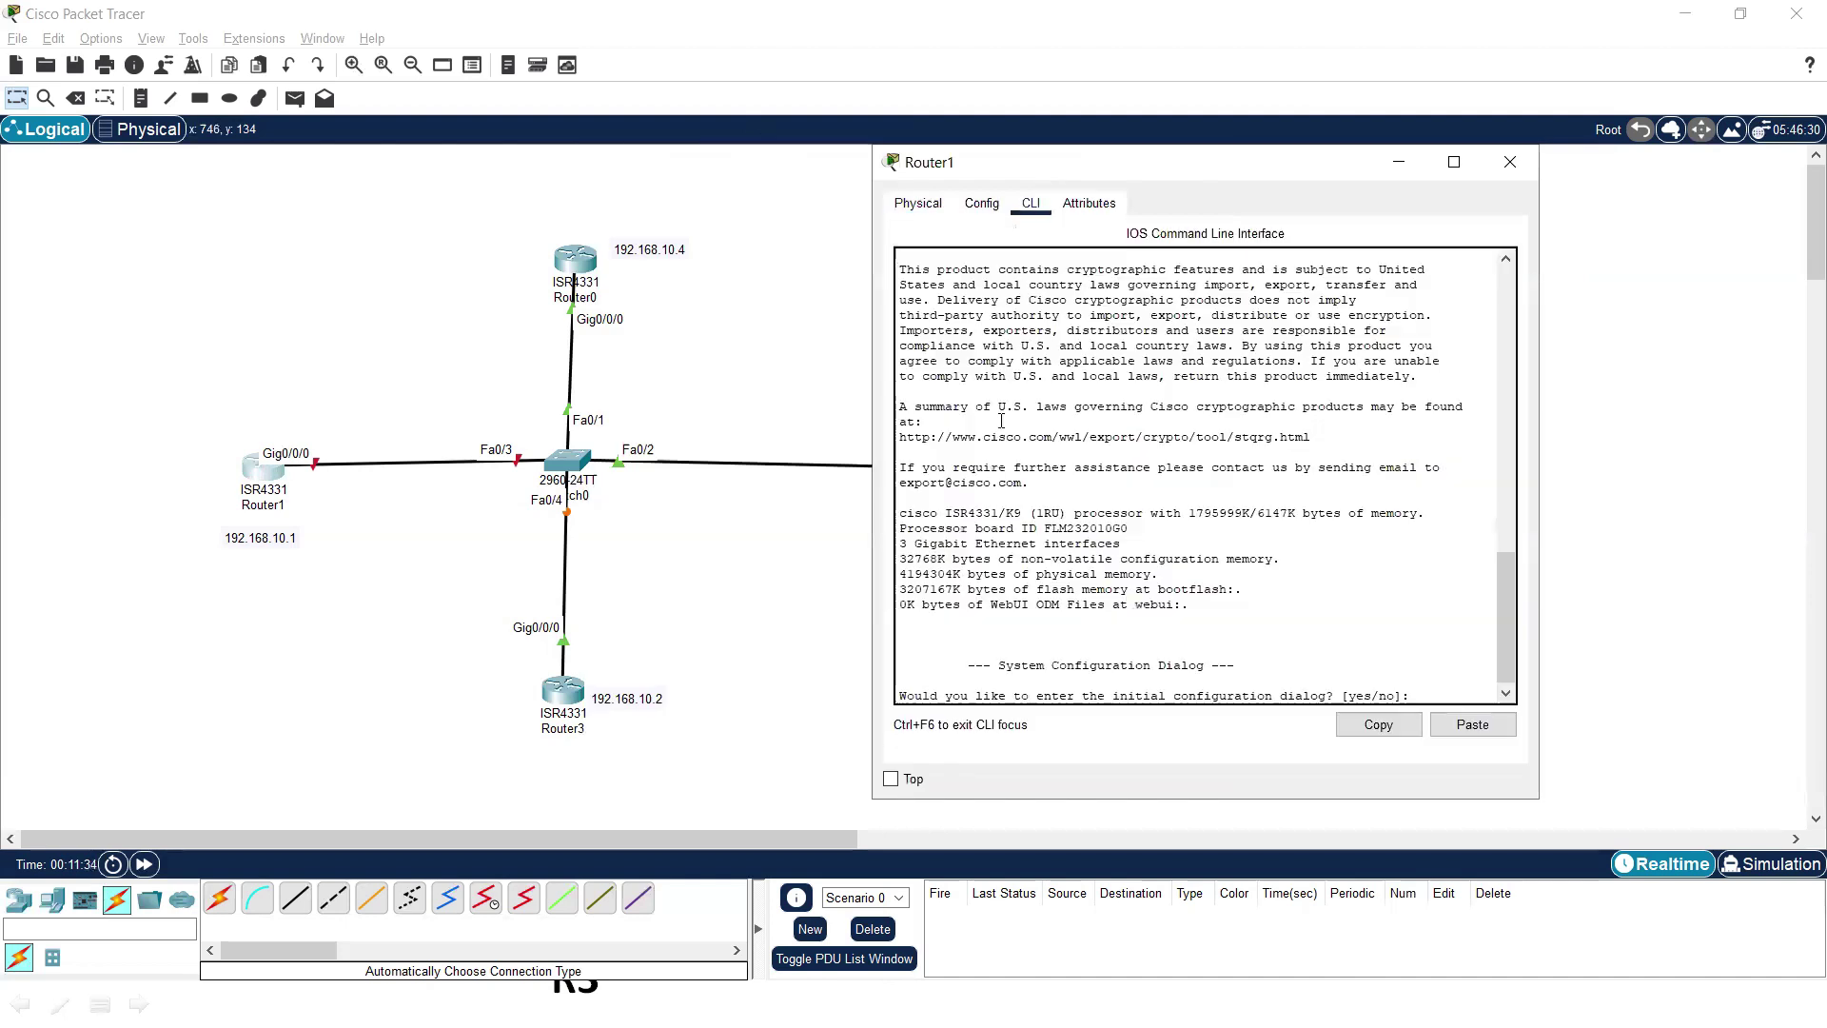
key("Return")
type("n")
key("Return")
key("Return")
- Enter privileged mode and then global configuration mode on Router1 using en and conf t
type("en")
key("Return")
type("conf t")
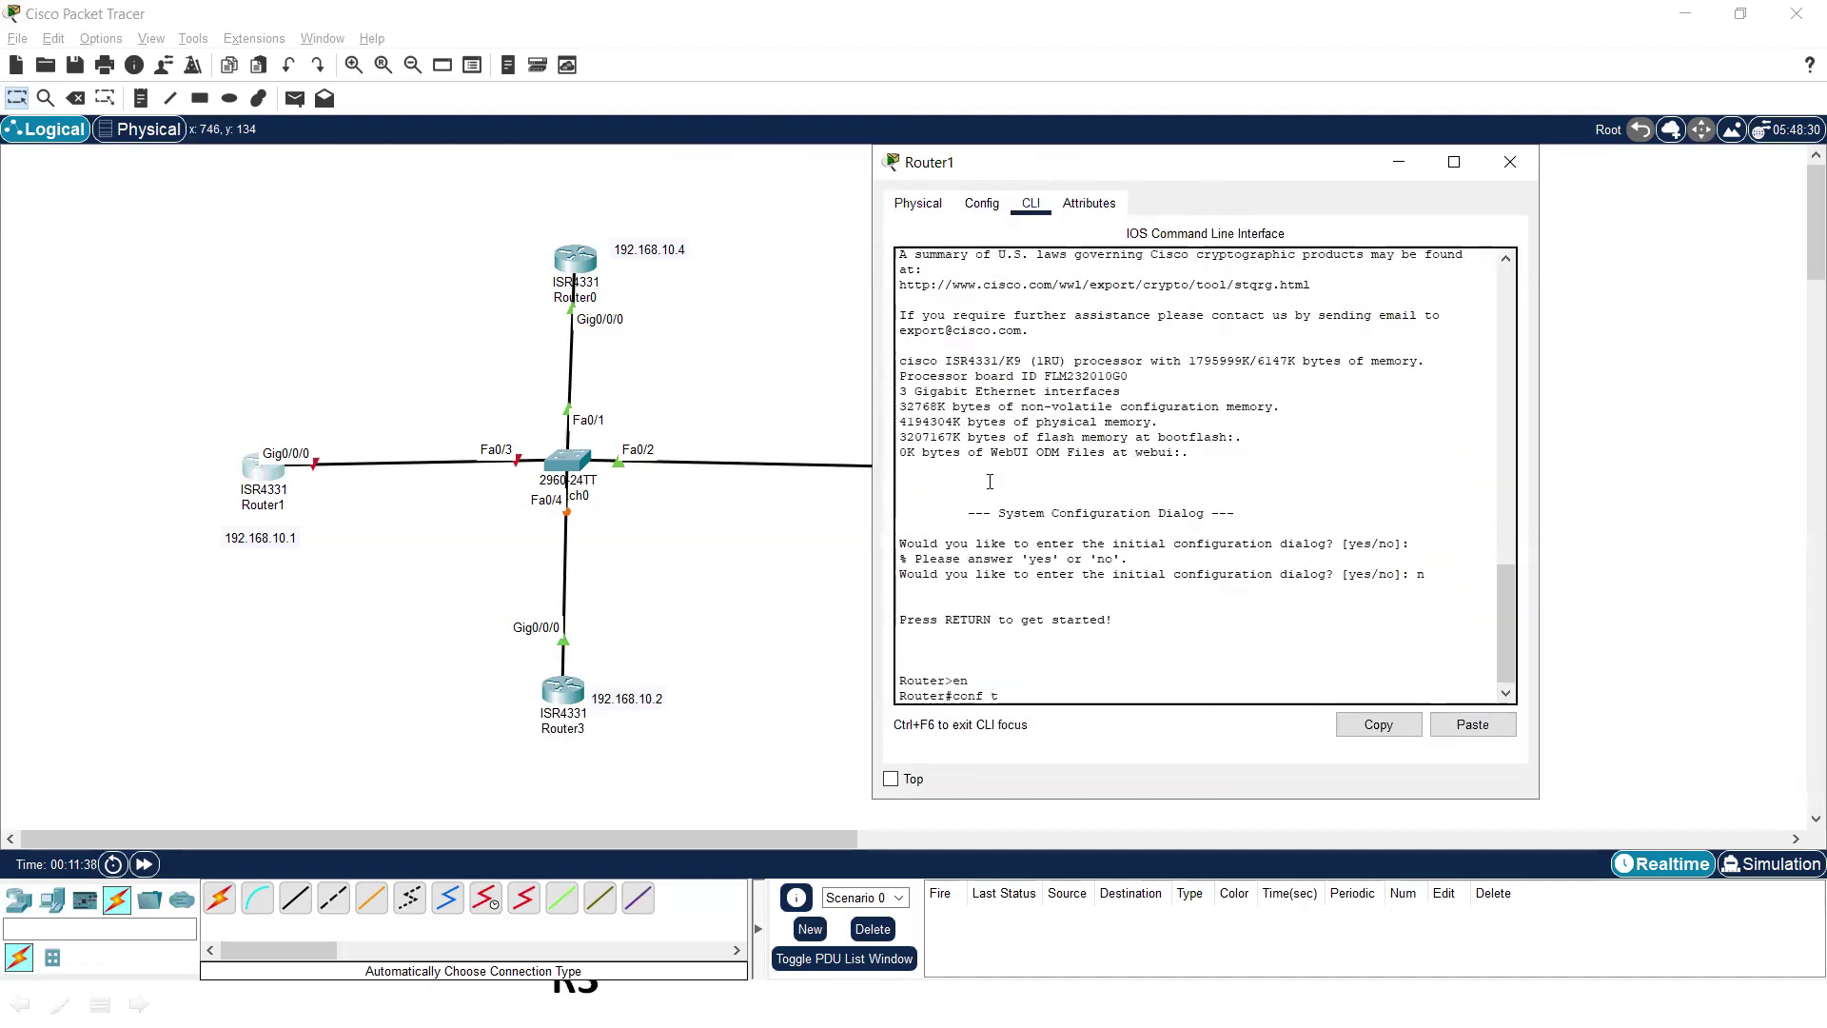
key("Return")
key("Return")
key("Return")
- Select interface g0/0/0 on Router1 and enable it with no shutdown
type("o")
type("nfig)#int")
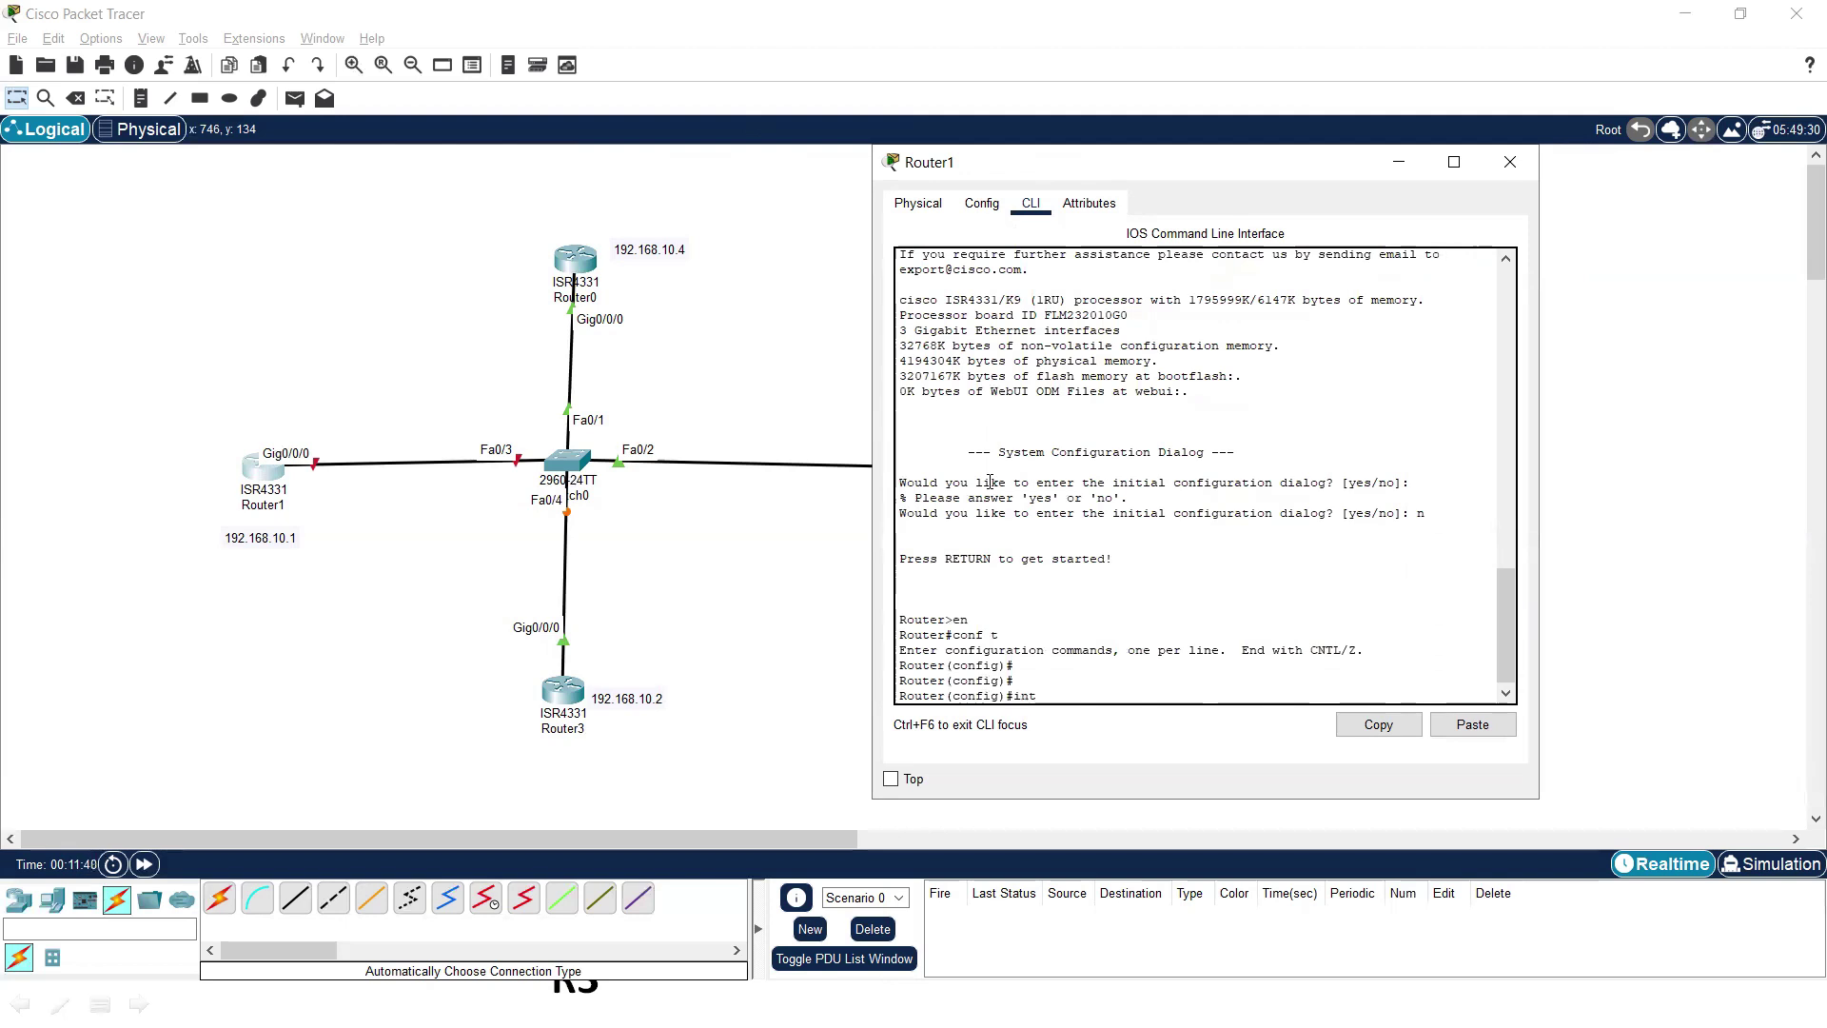
type(" g0/0/0")
key("Return")
type("no s")
key("Tab")
type("h")
key("Tab")
key("Return")
- Assign 192.168.10.1 with mask 255.255.255.0 to Router1's g0/0/0 interface and exit interface configuration
type("ip ad")
key("Tab")
type("192.168.10.1 255.255.255.0")
key("Return")
type("ex")
key("Return")
key("Return")
key("Return")
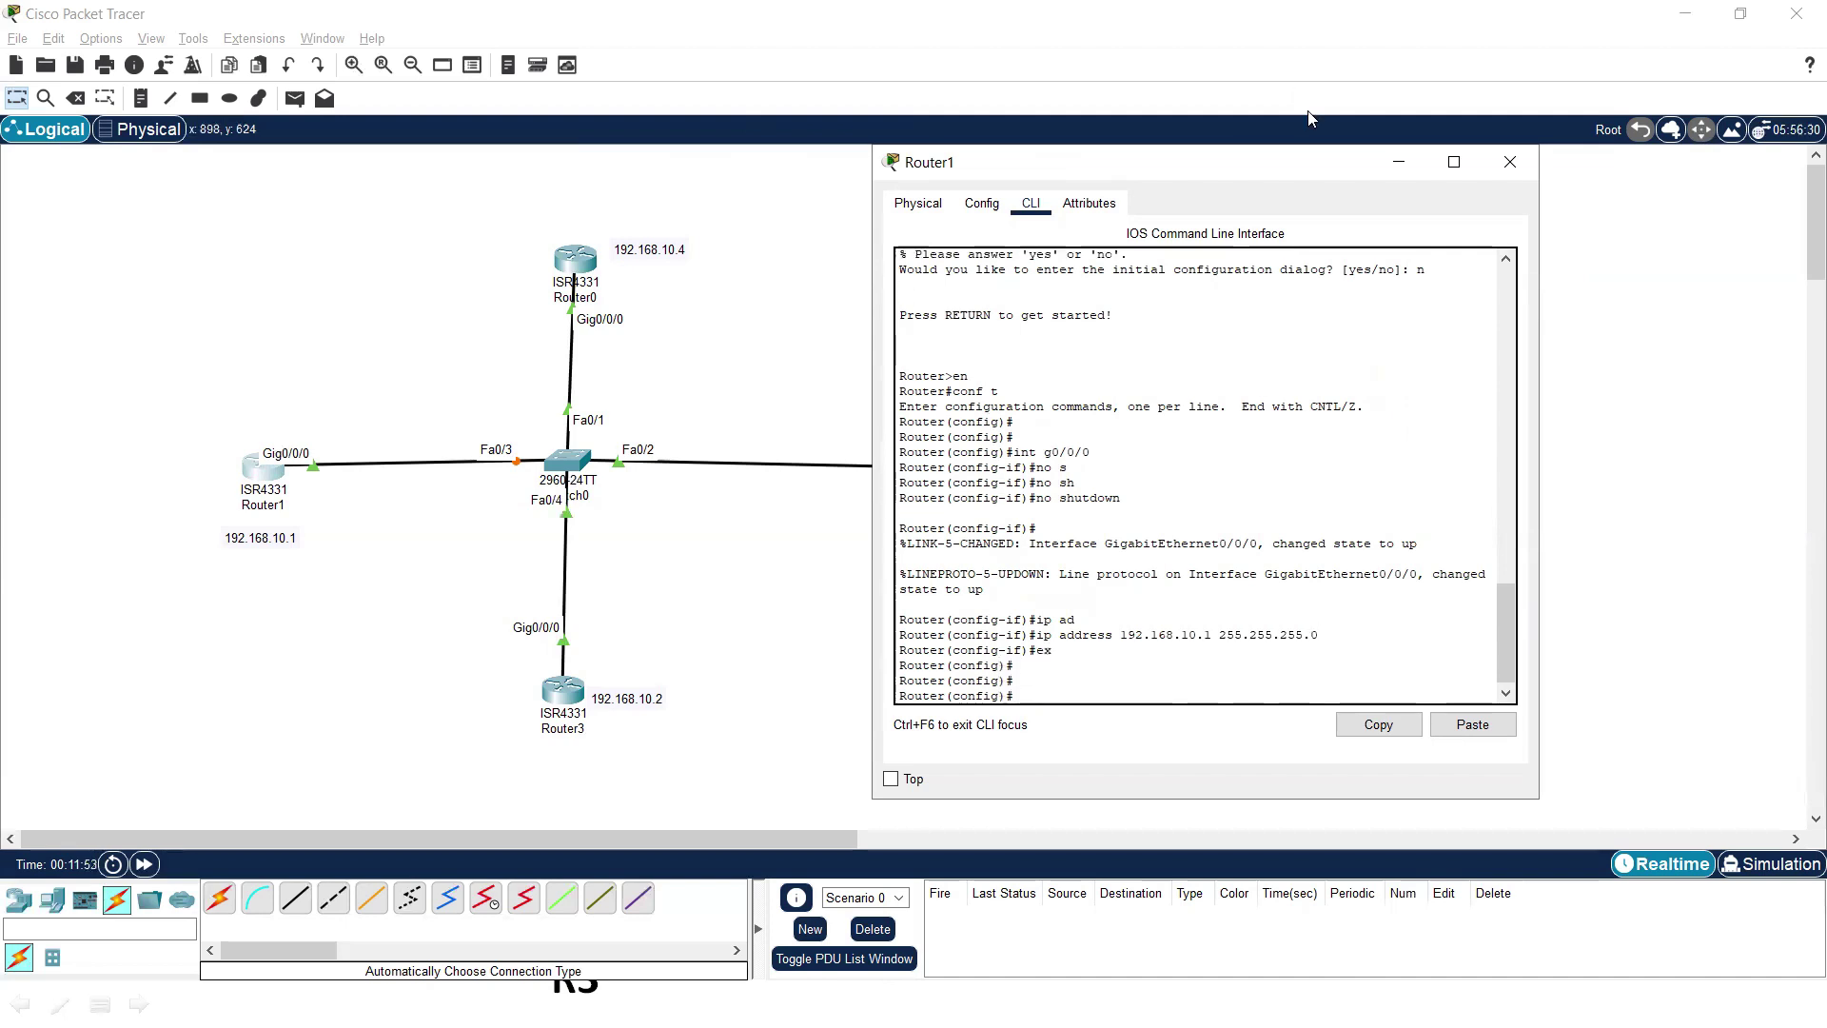
- Minimize Router1's window and shift the 192.168.10.4 label slightly away from Router0
left_click(1394, 164)
left_click_drag(96, 255, 1094, 758)
left_click_drag(667, 250, 678, 264)
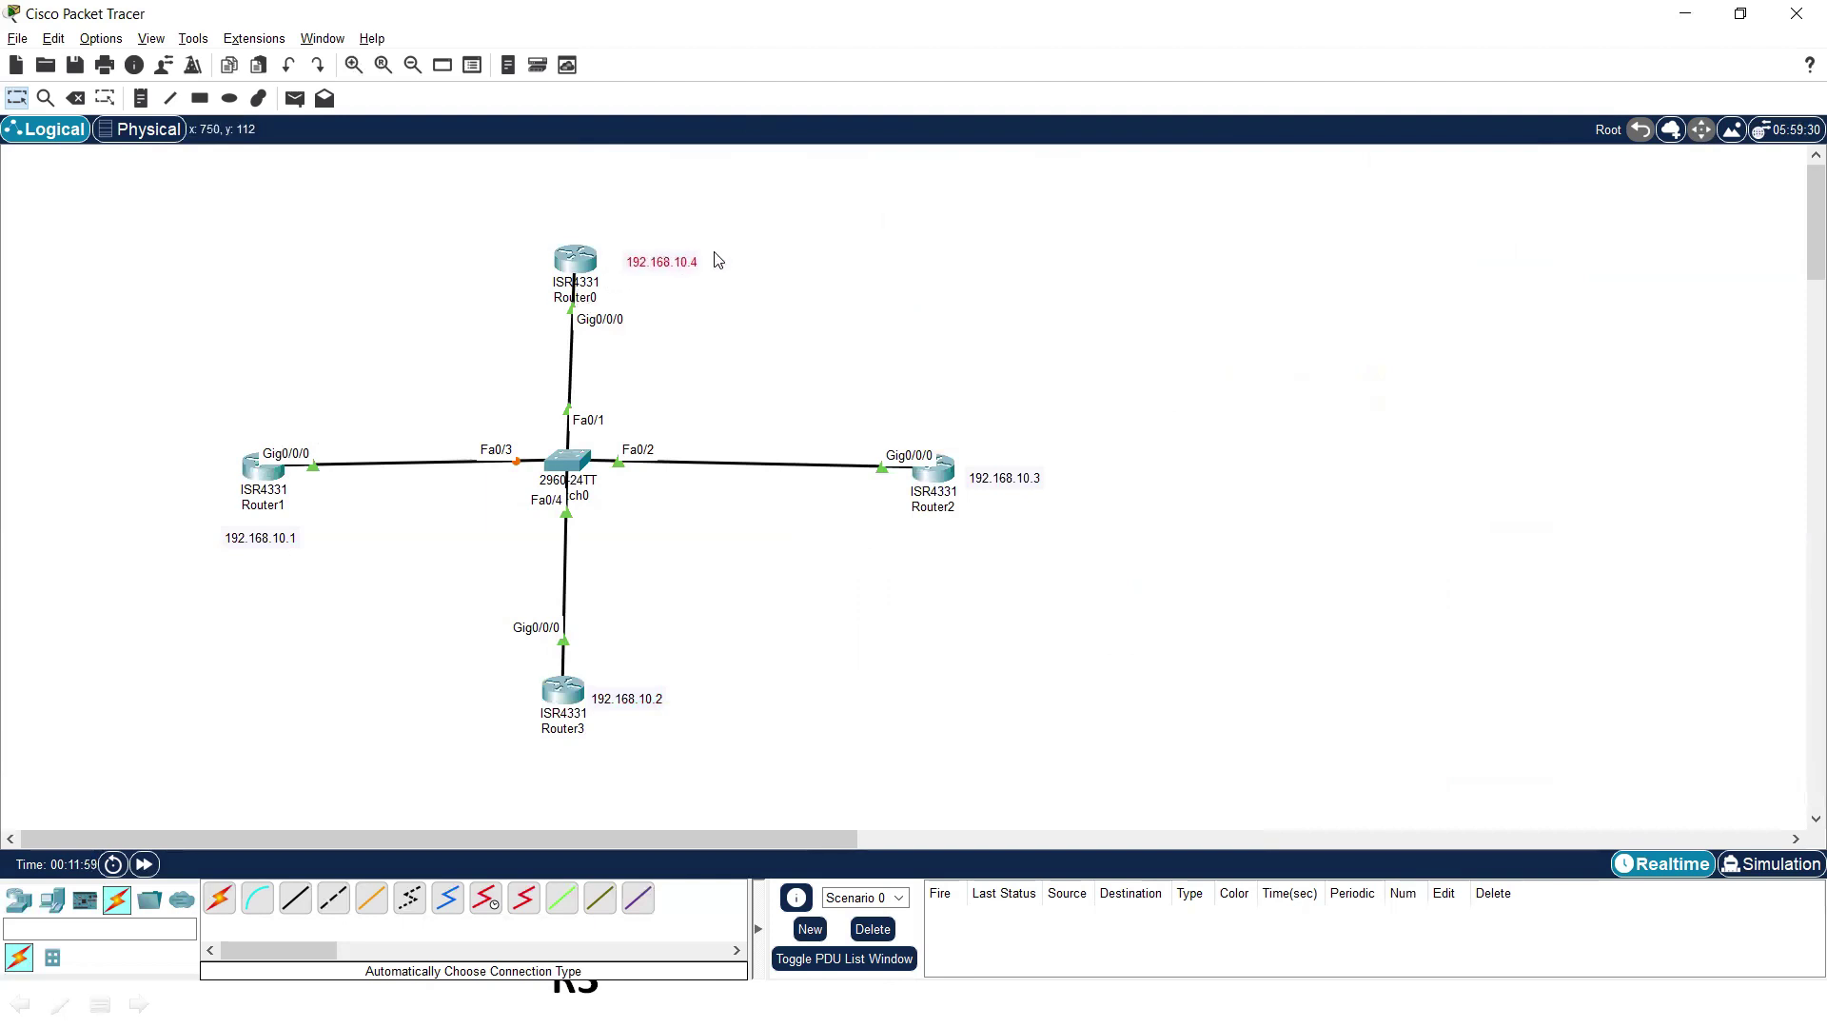
- Open Router0's command line and start OSPF process 1 with router ospf 1
left_click(571, 259)
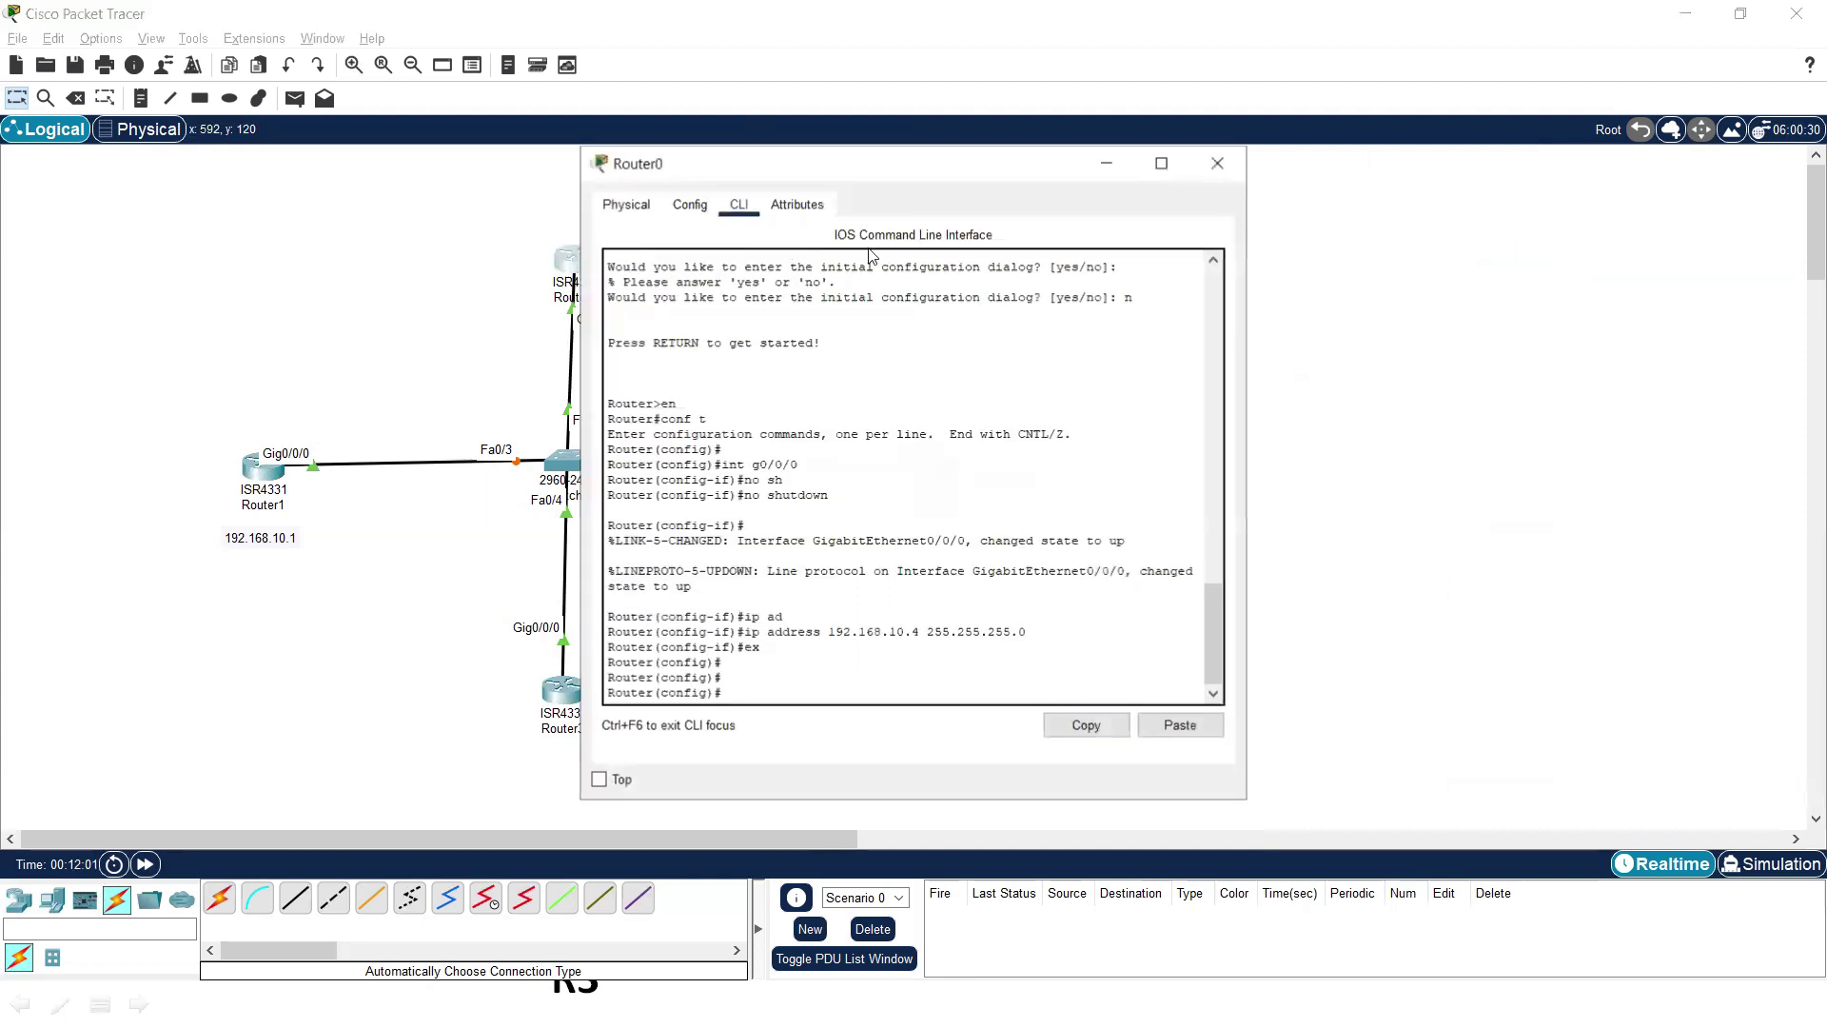
left_click(1248, 474)
key("Return")
key("Return")
type("router so")
key("Tab")
key("BackSpace")
key("BackSpace")
type("os")
key("Tab")
type("1")
key("Return")
- Advertise network 192.168.10.0 with wildcard 0.0.0.255 in area 0 on Router0, exit OSPF configuration and minimize the router window
type("net")
key("Tab")
type("192.168.10.0")
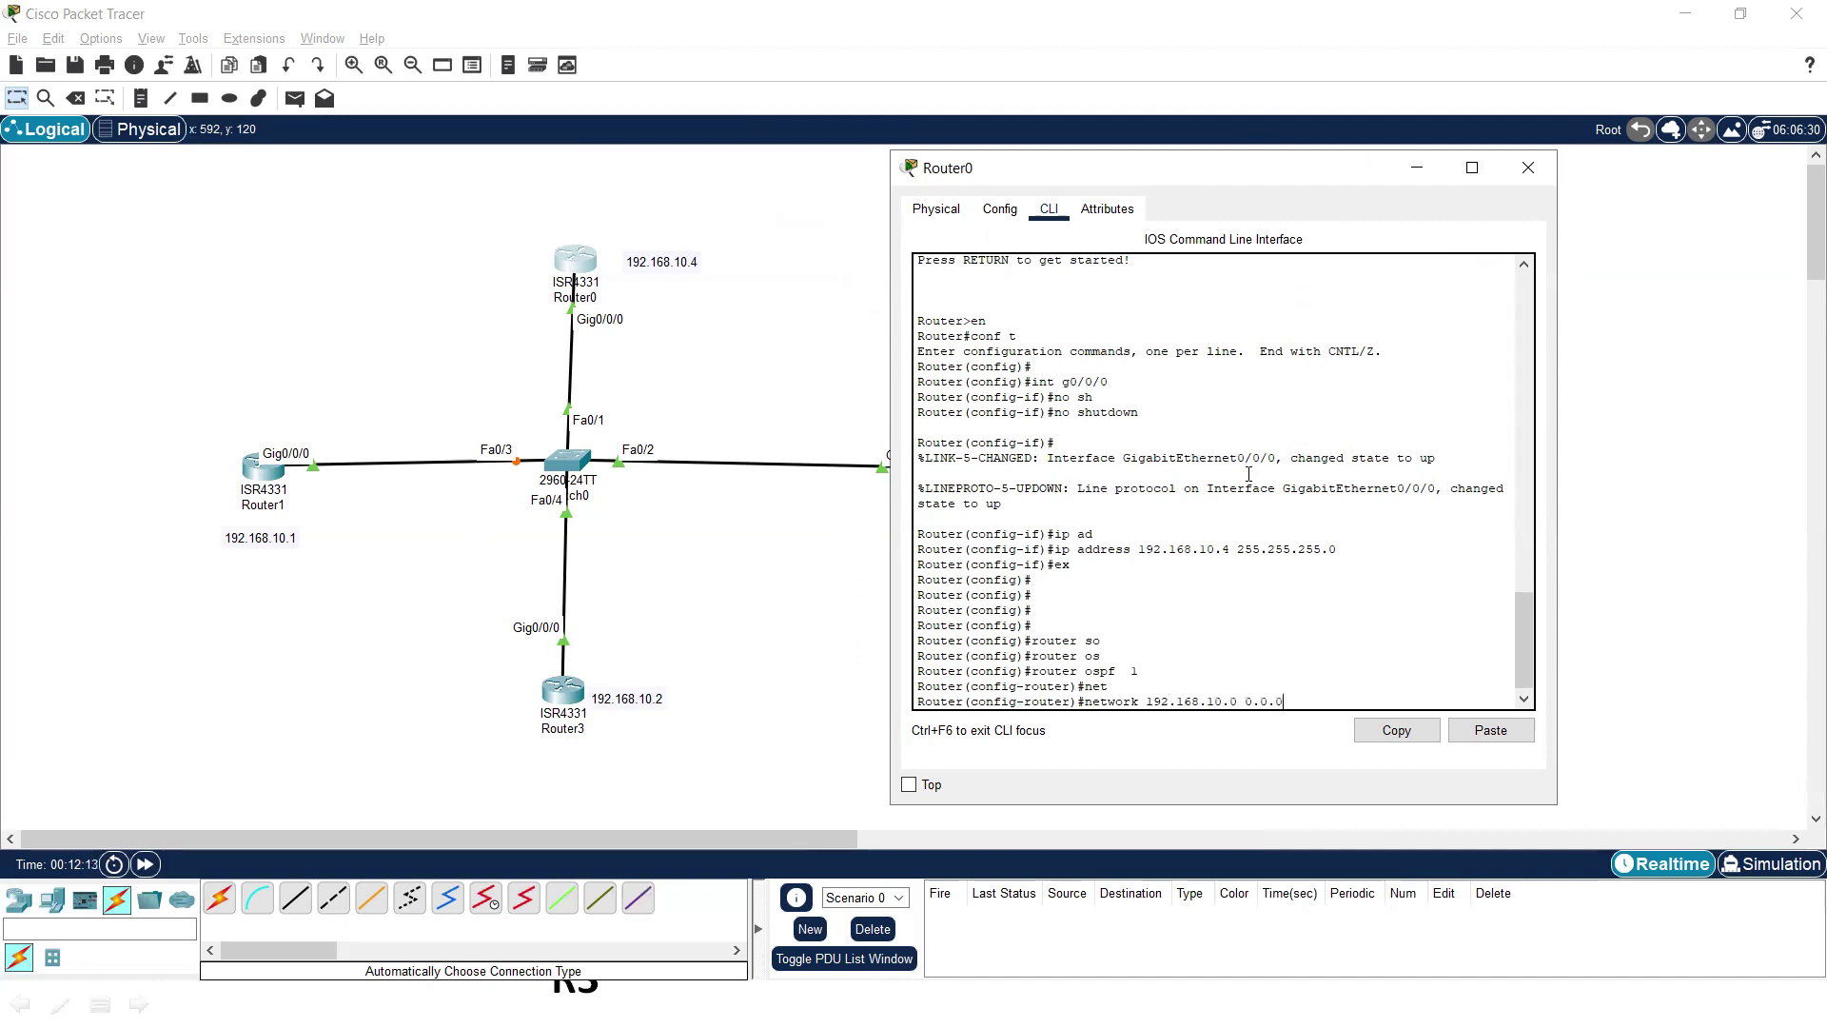
type(" 0.0.0.255 area 0")
key("Return")
type("ex")
key("Return")
key("Return")
key("Return")
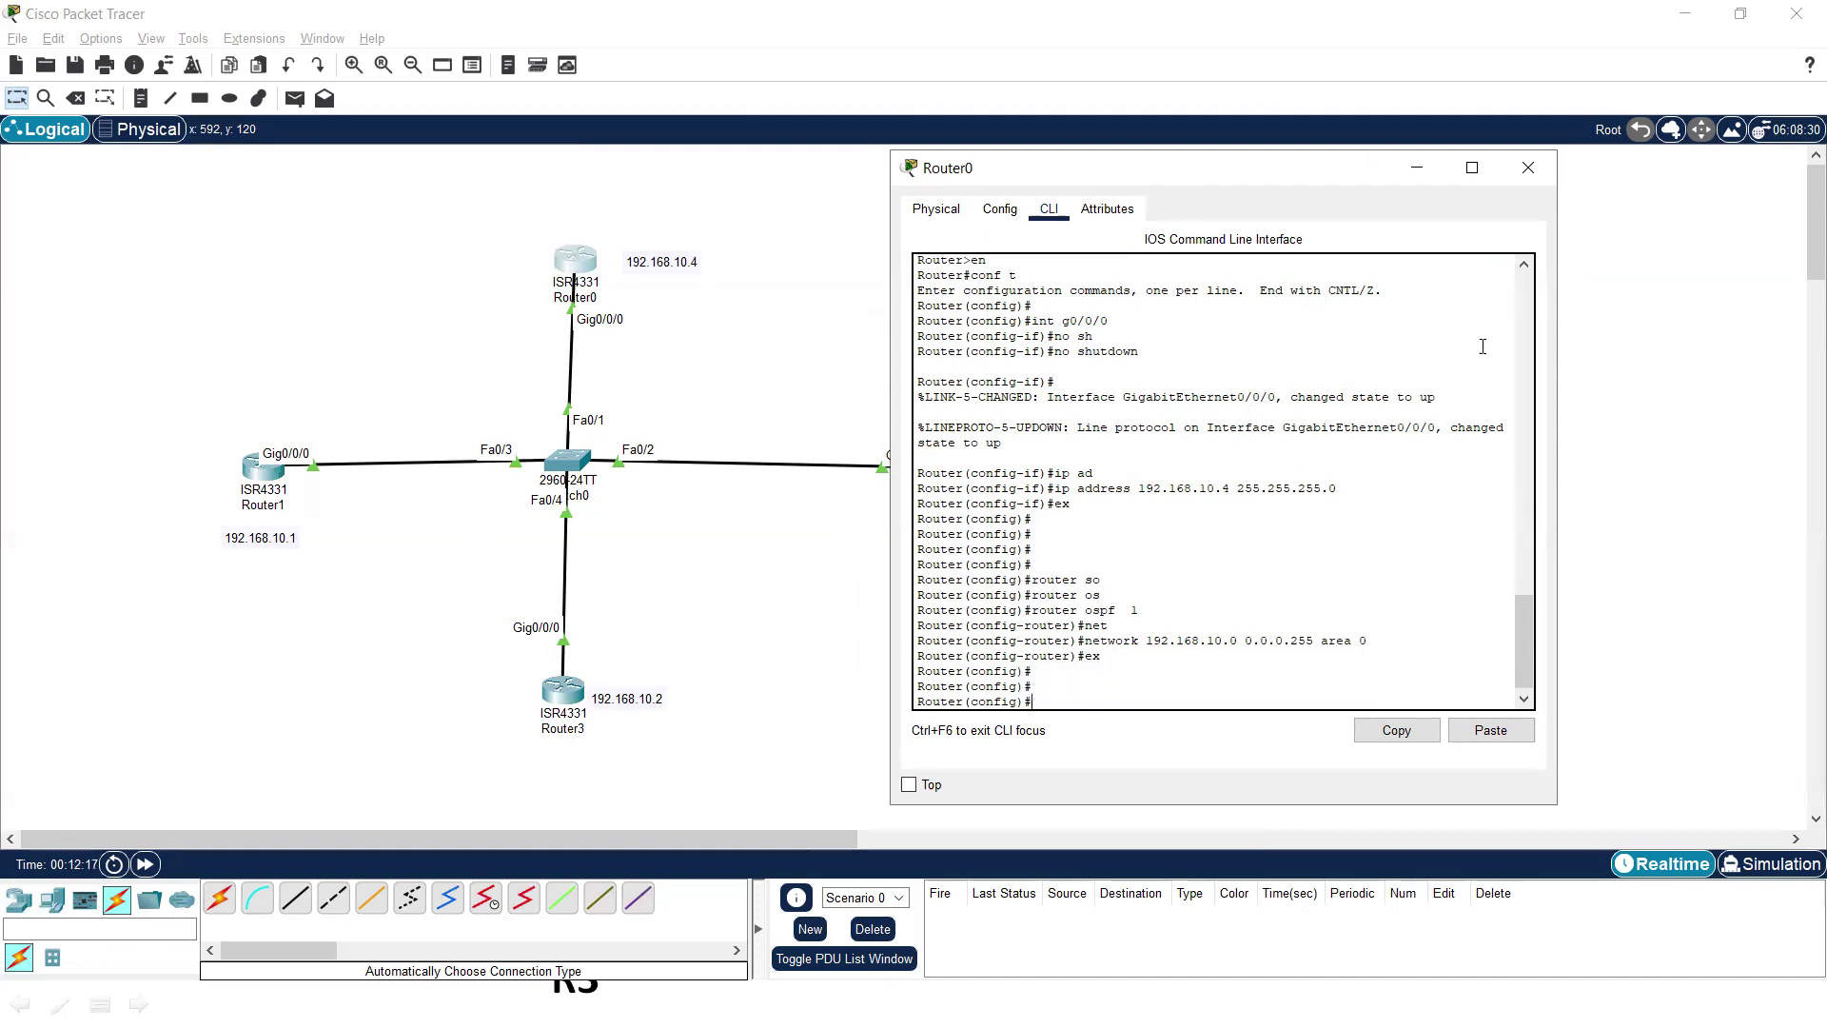
left_click(1415, 173)
- Open Router2's command line and start OSPF process 1 with router ospf 1
left_click(937, 471)
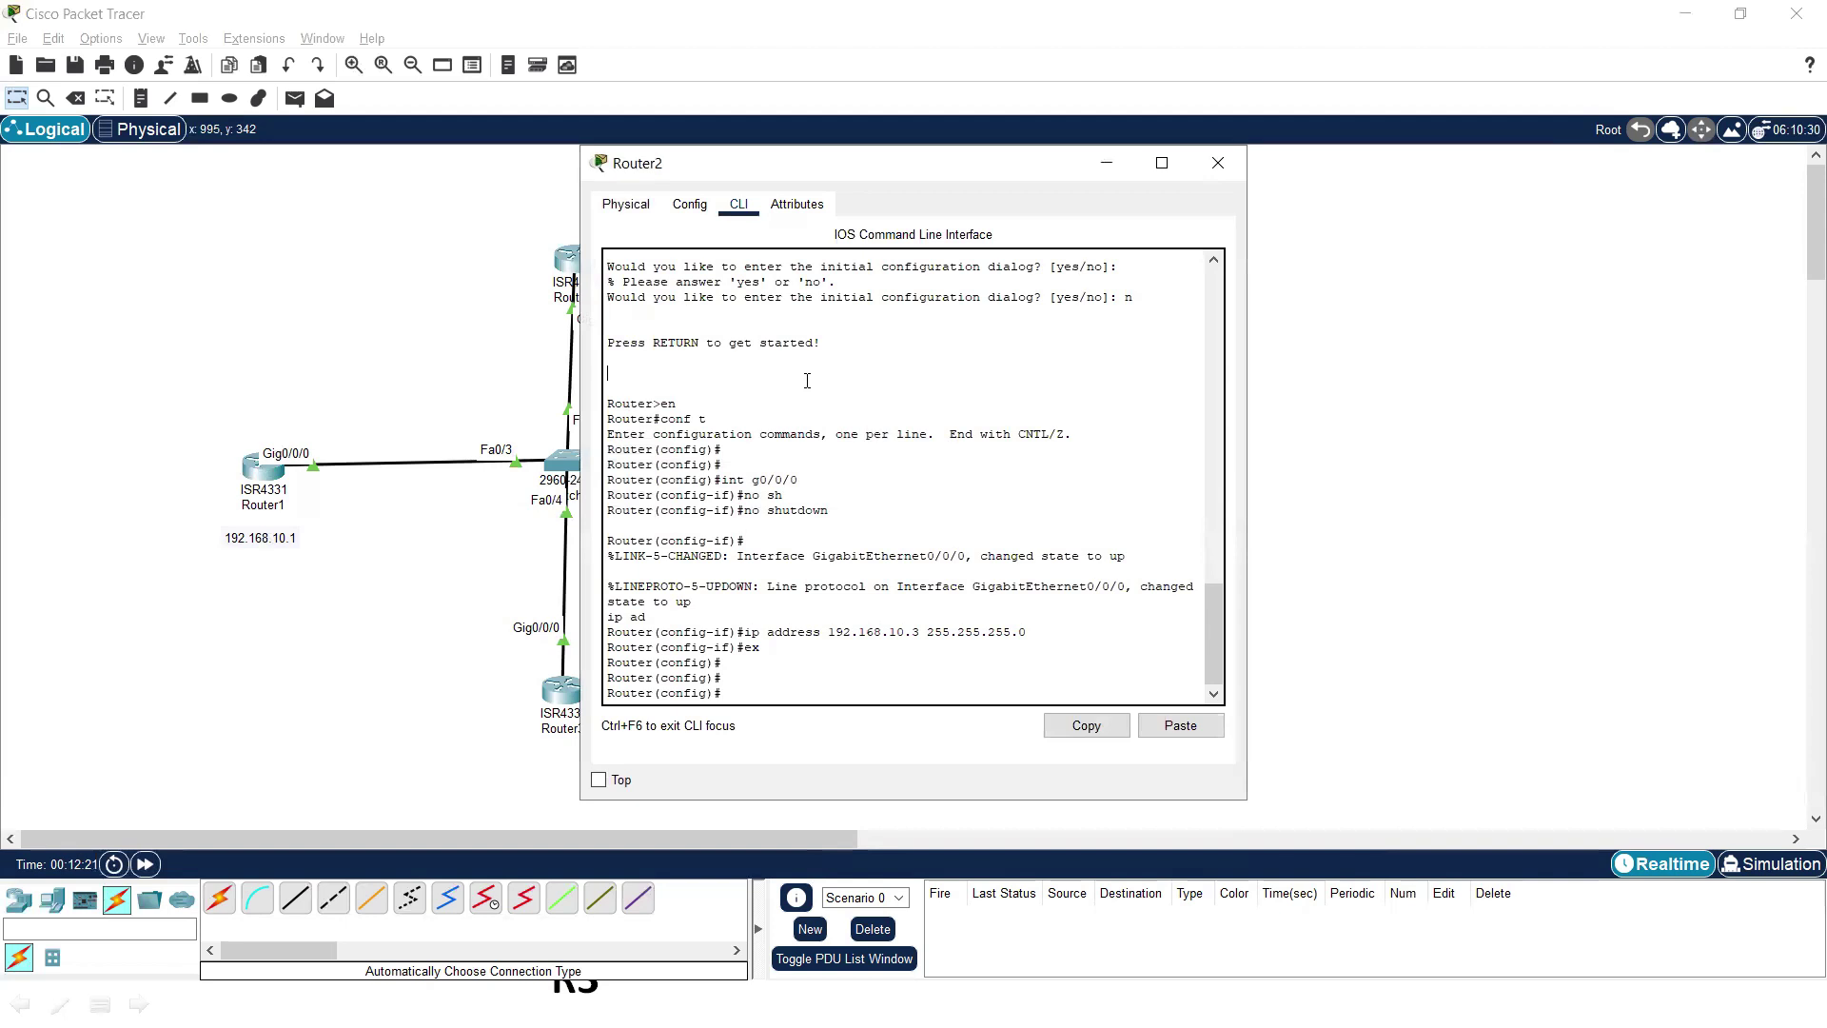
key("Return")
type("rouy")
type("ter")
key("BackSpace")
key("BackSpace")
key("BackSpace")
key("BackSpace")
type("ter os")
key("Tab")
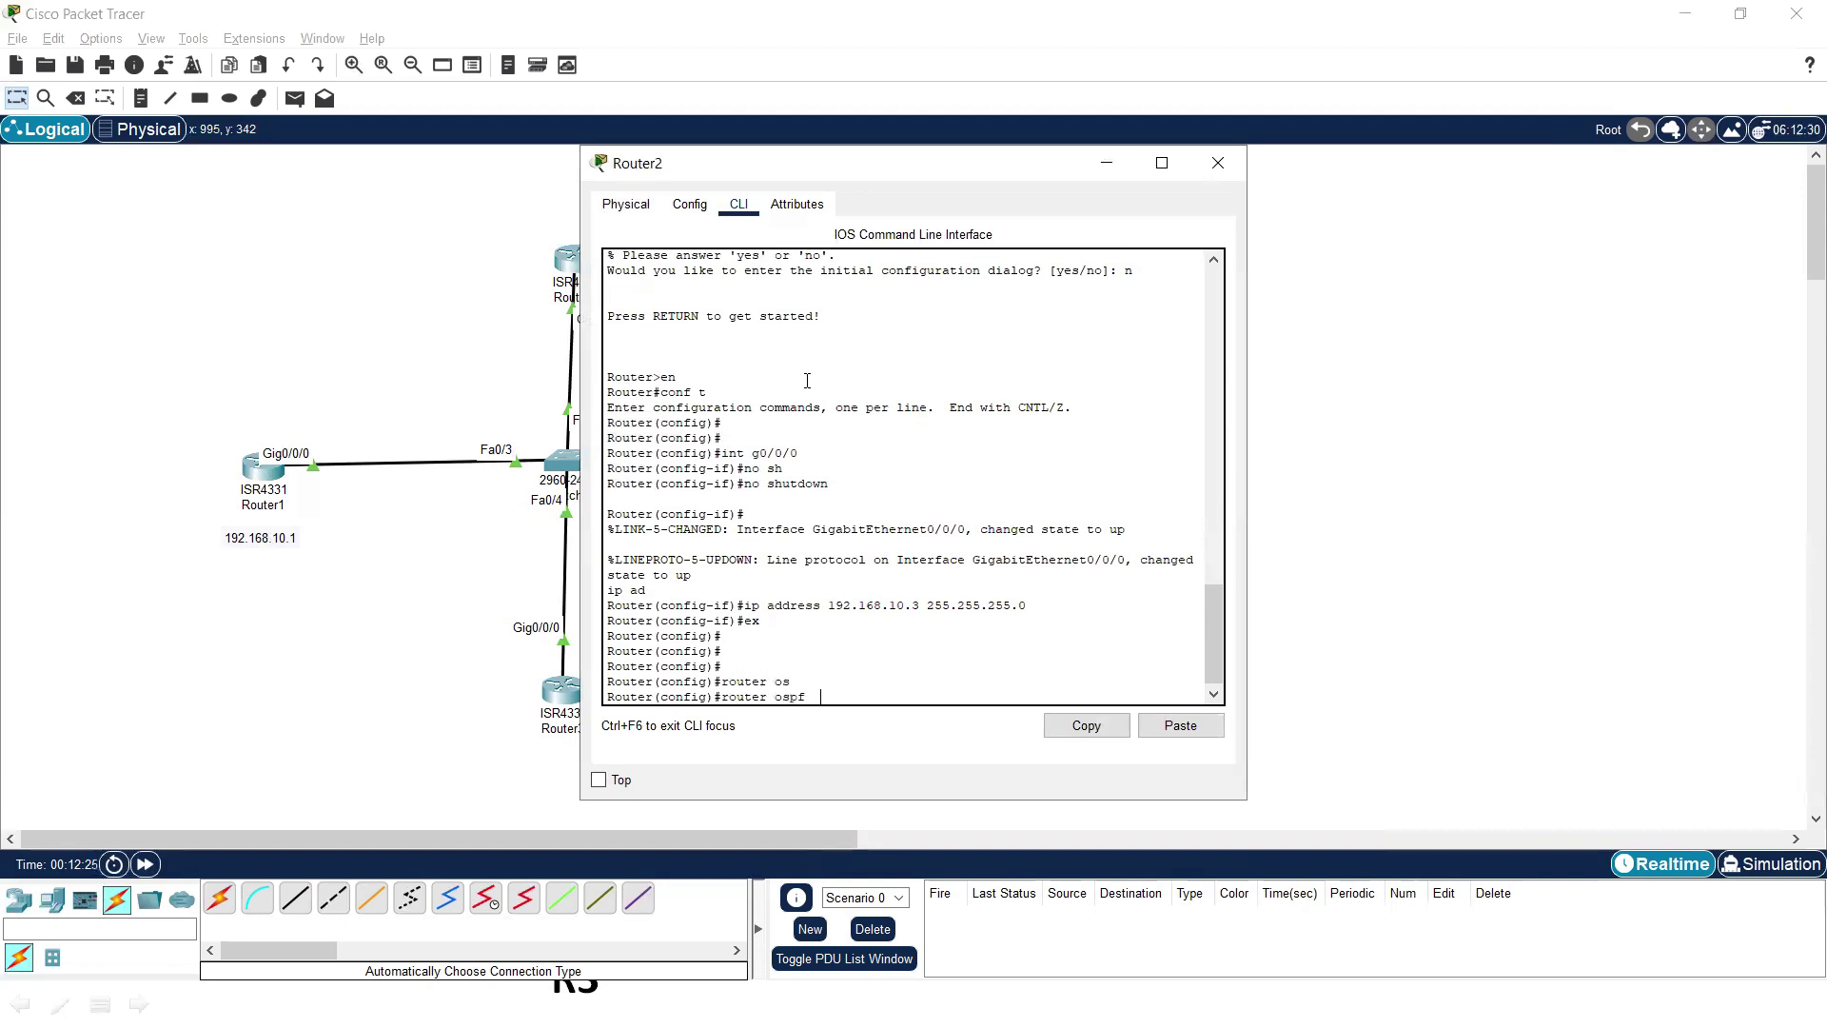
type("1")
key("Return")
- Advertise network 192.168.10.0 with wildcard 0.0.0.255 in area 0 on Router2, exit OSPF configuration and close the router window
type("net")
key("Tab")
type("192.168.10")
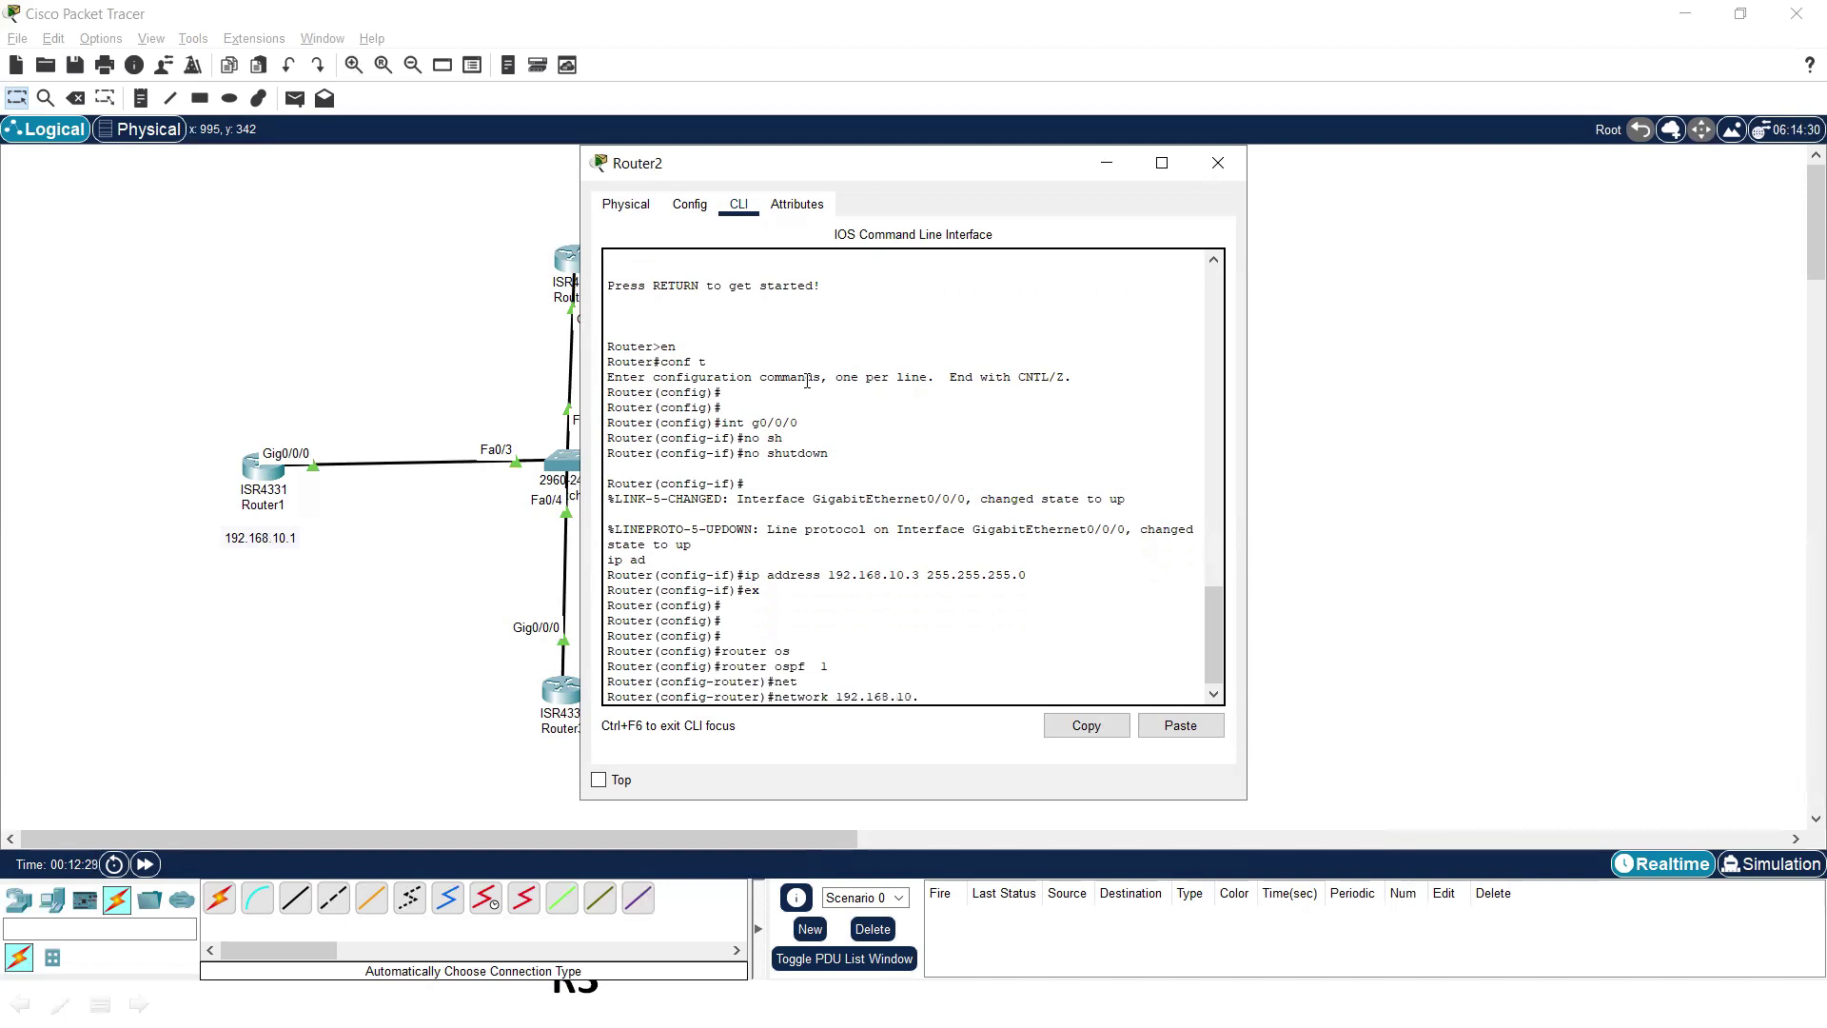
type(".0 0.0.0.255 area 0")
key("Return")
type("ex")
key("Return")
key("Return")
key("Return")
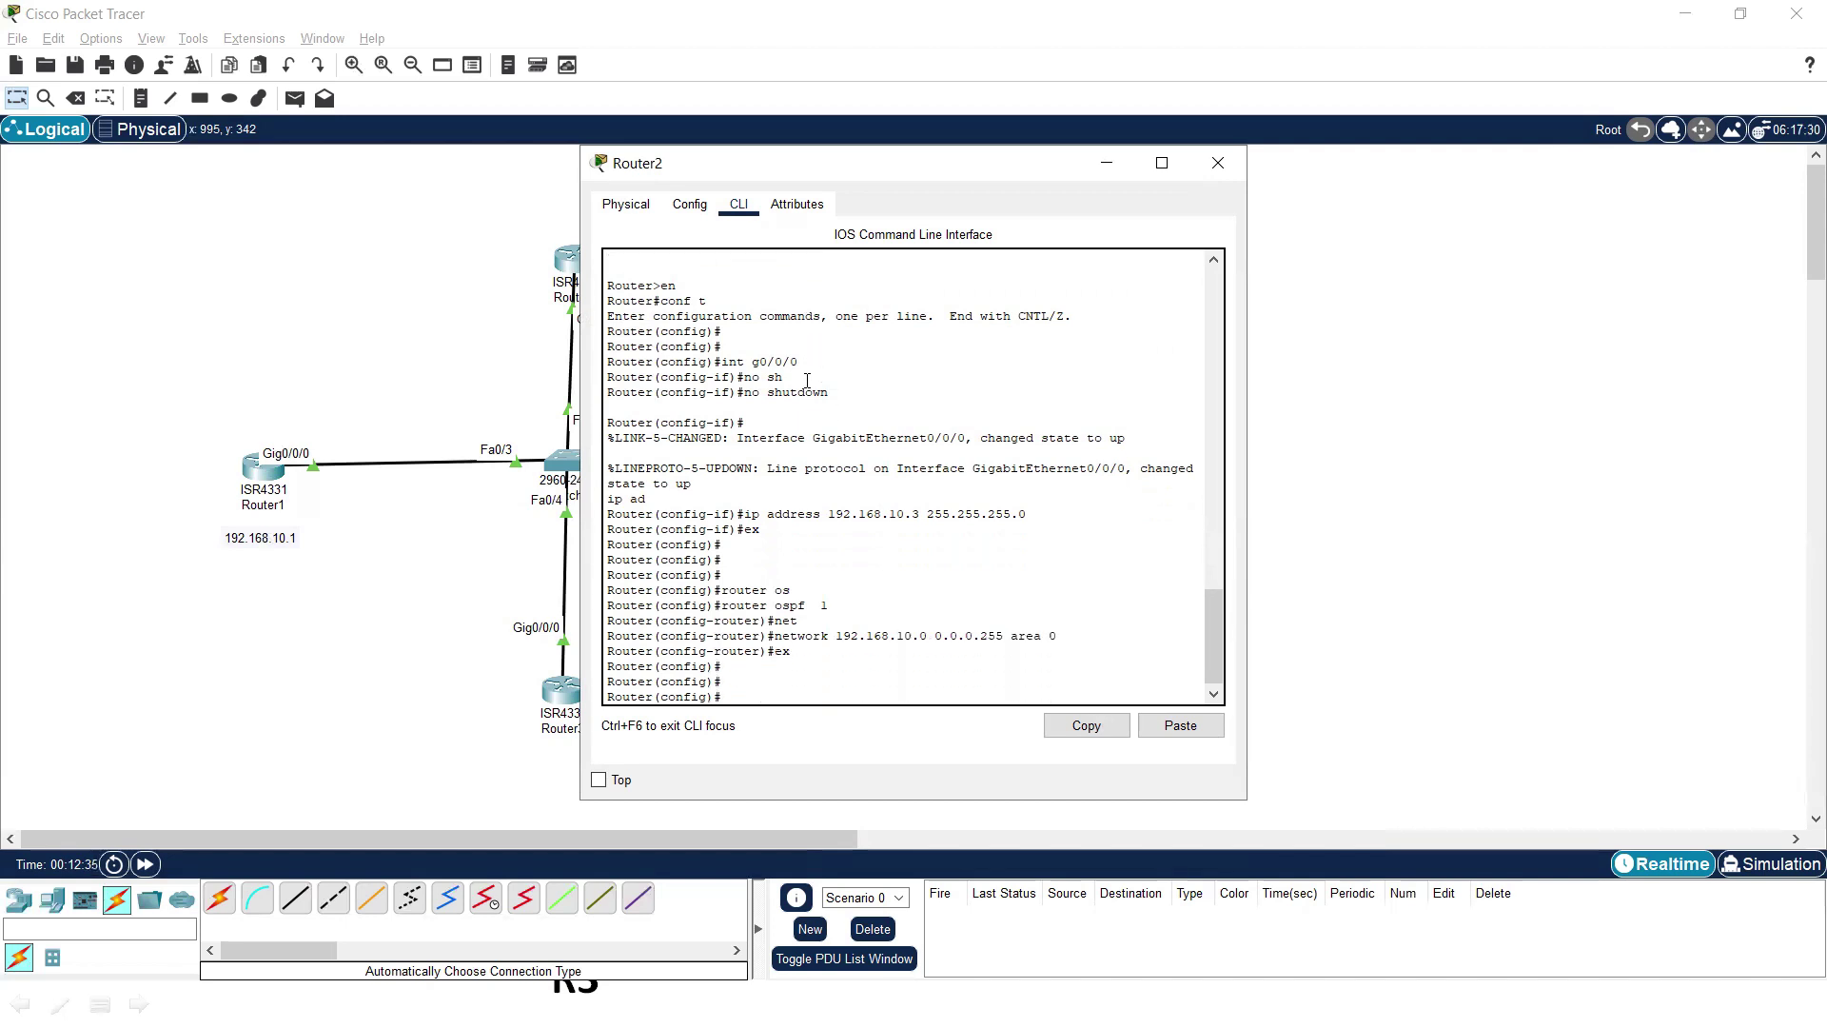
left_click(1218, 163)
- Open Router3's command line and start OSPF process 1 with router ospf 1
left_click(561, 690)
left_click_drag(827, 169, 1070, 202)
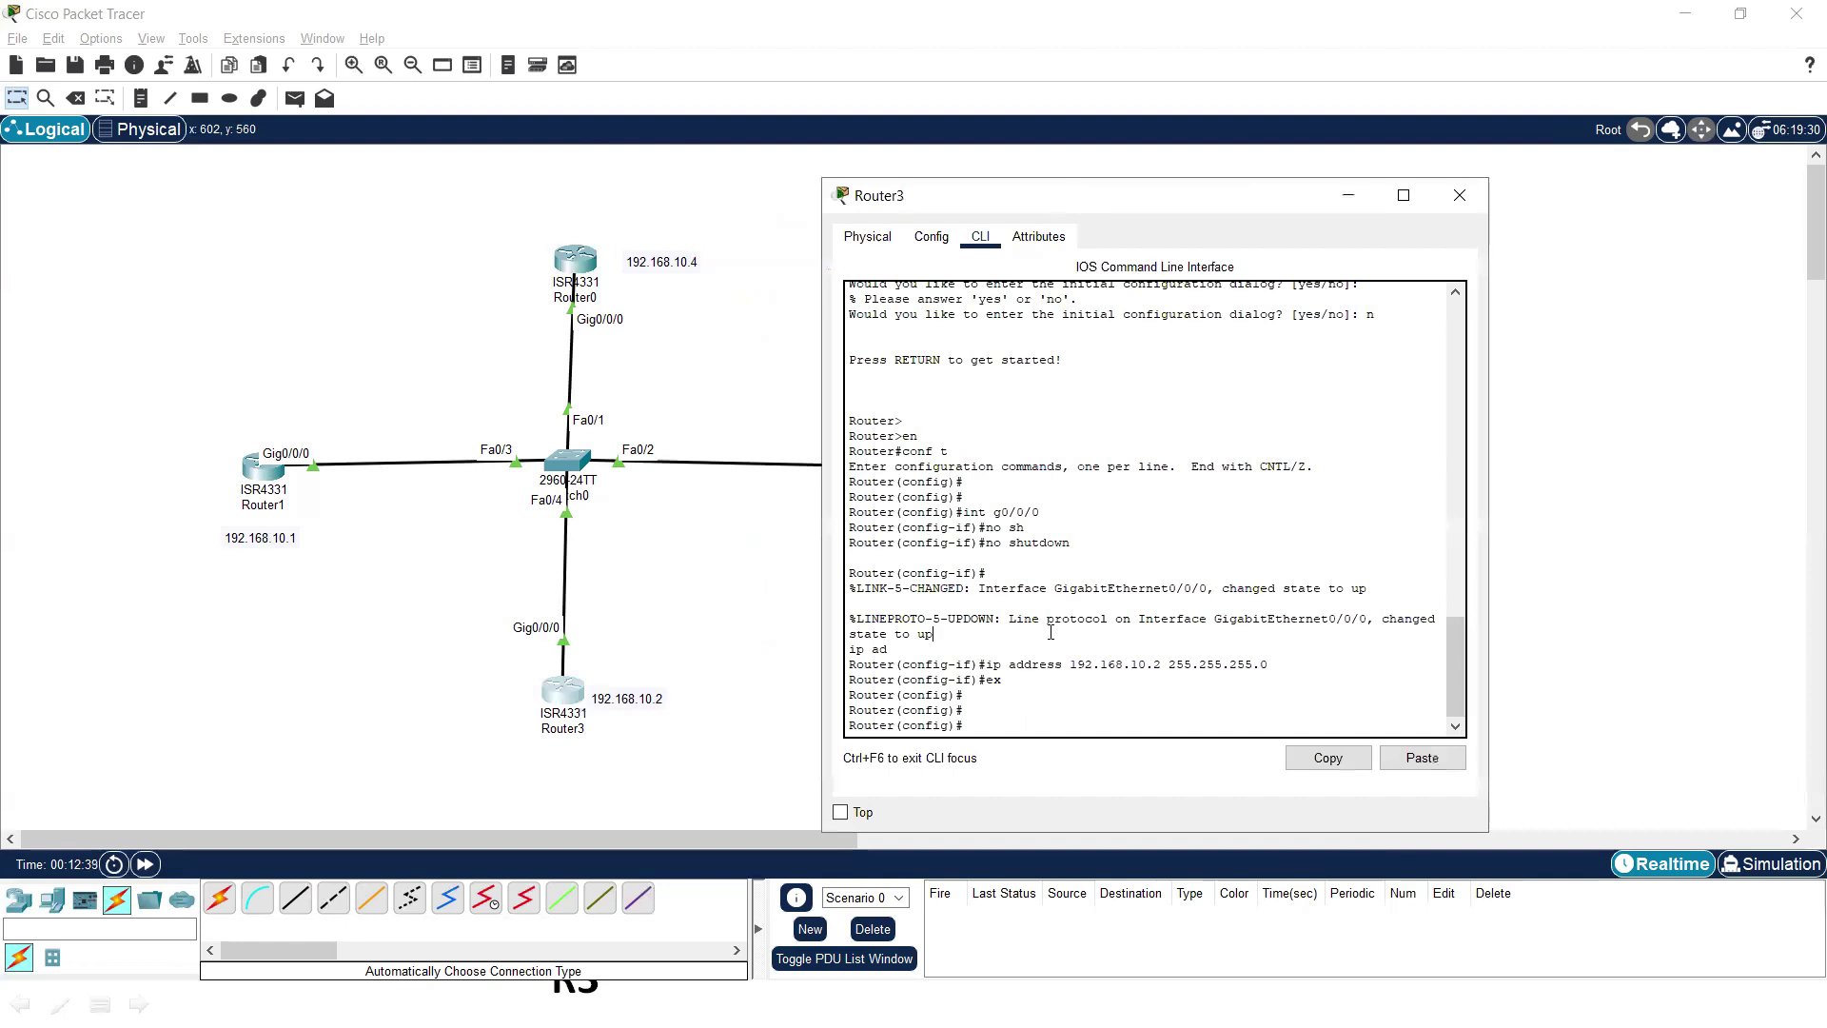
key("Return")
type("router os")
key("Tab")
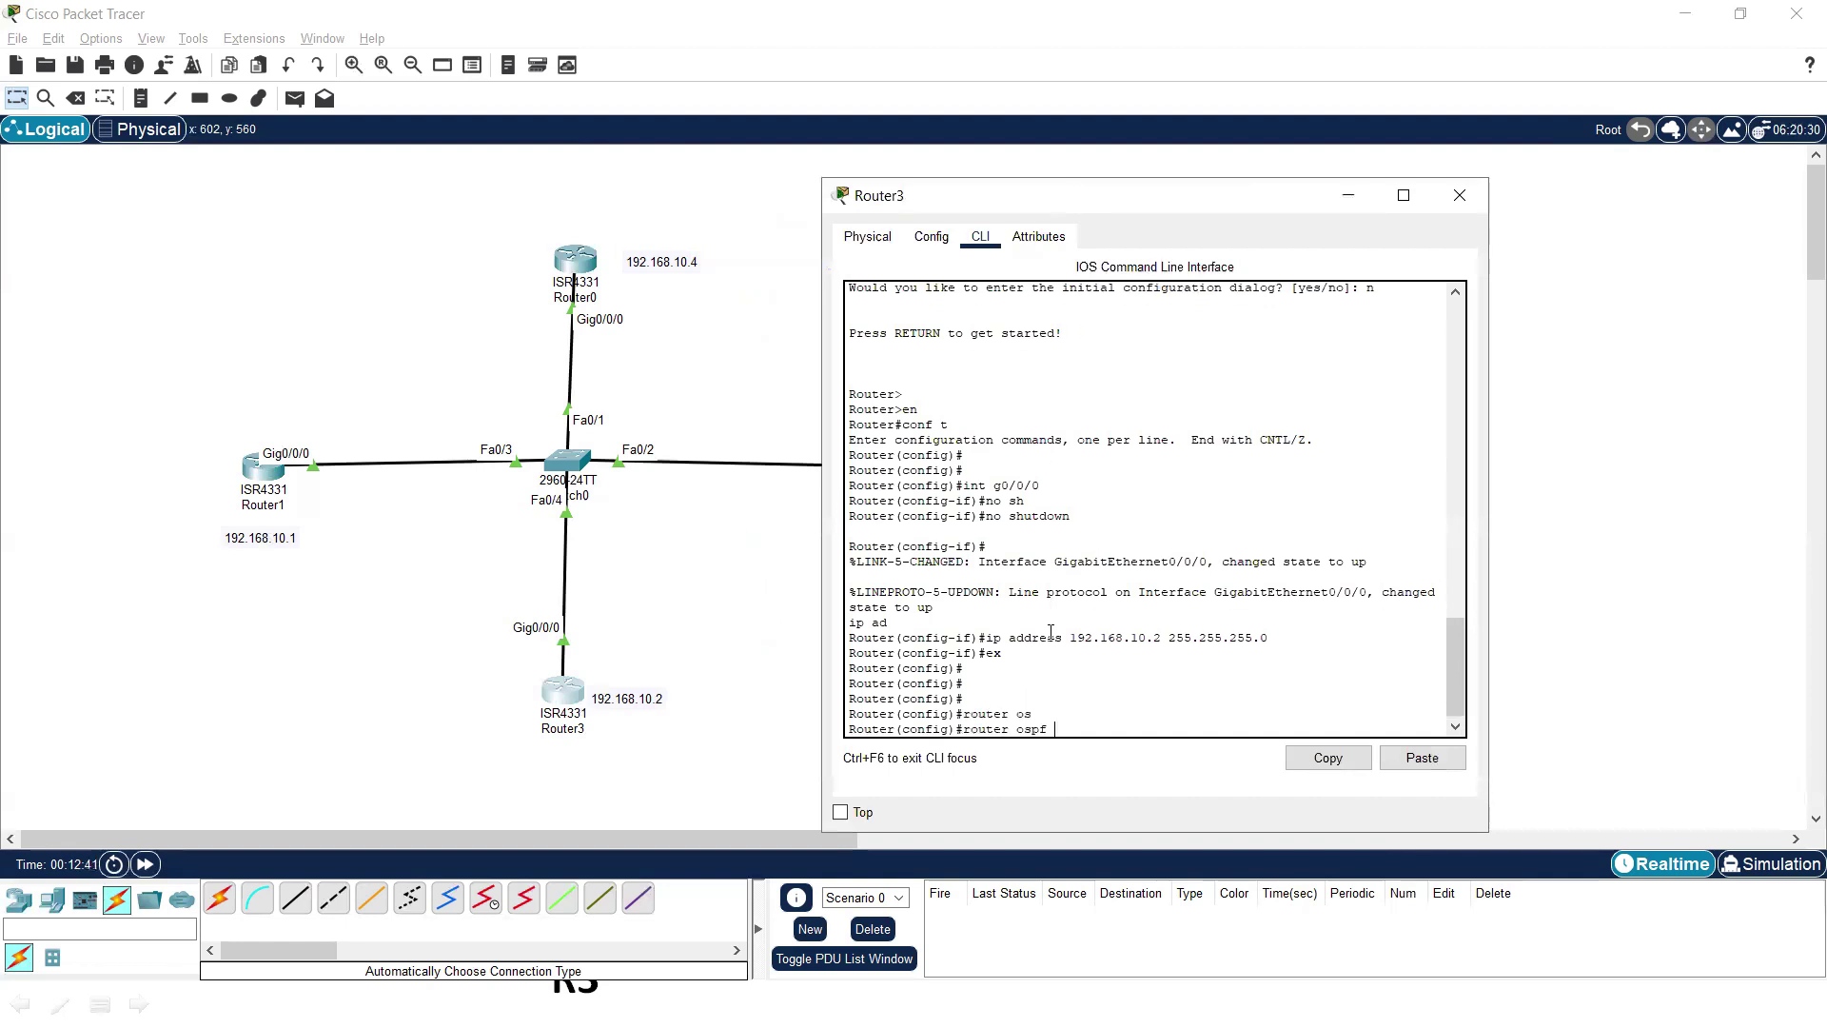
type("1")
key("Return")
- Advertise network 192.168.10.0 with wildcard 0.0.0.255 in area 0 on Router3, exit OSPF configuration and minimize the router window
type("net")
key("Tab")
type("192")
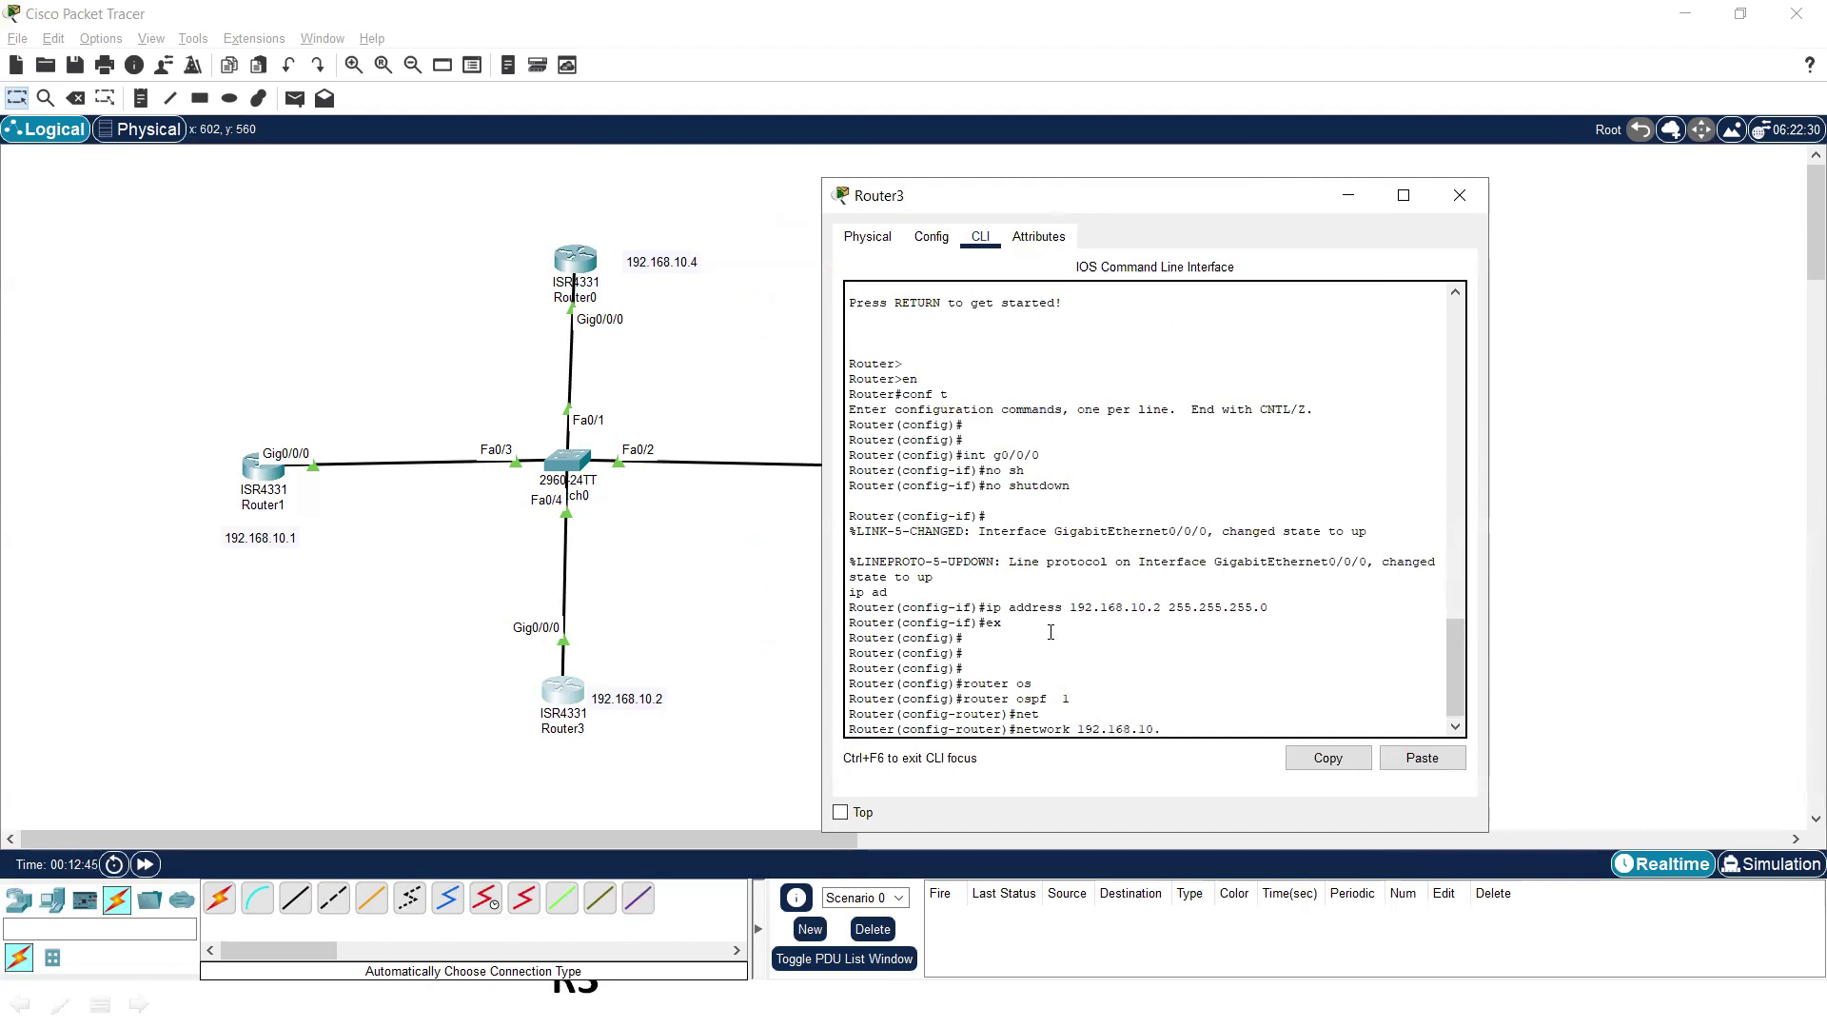
type(".168.10.0 0.0.0.255 area")
key("Return")
type("ex")
key("Return")
key("Return")
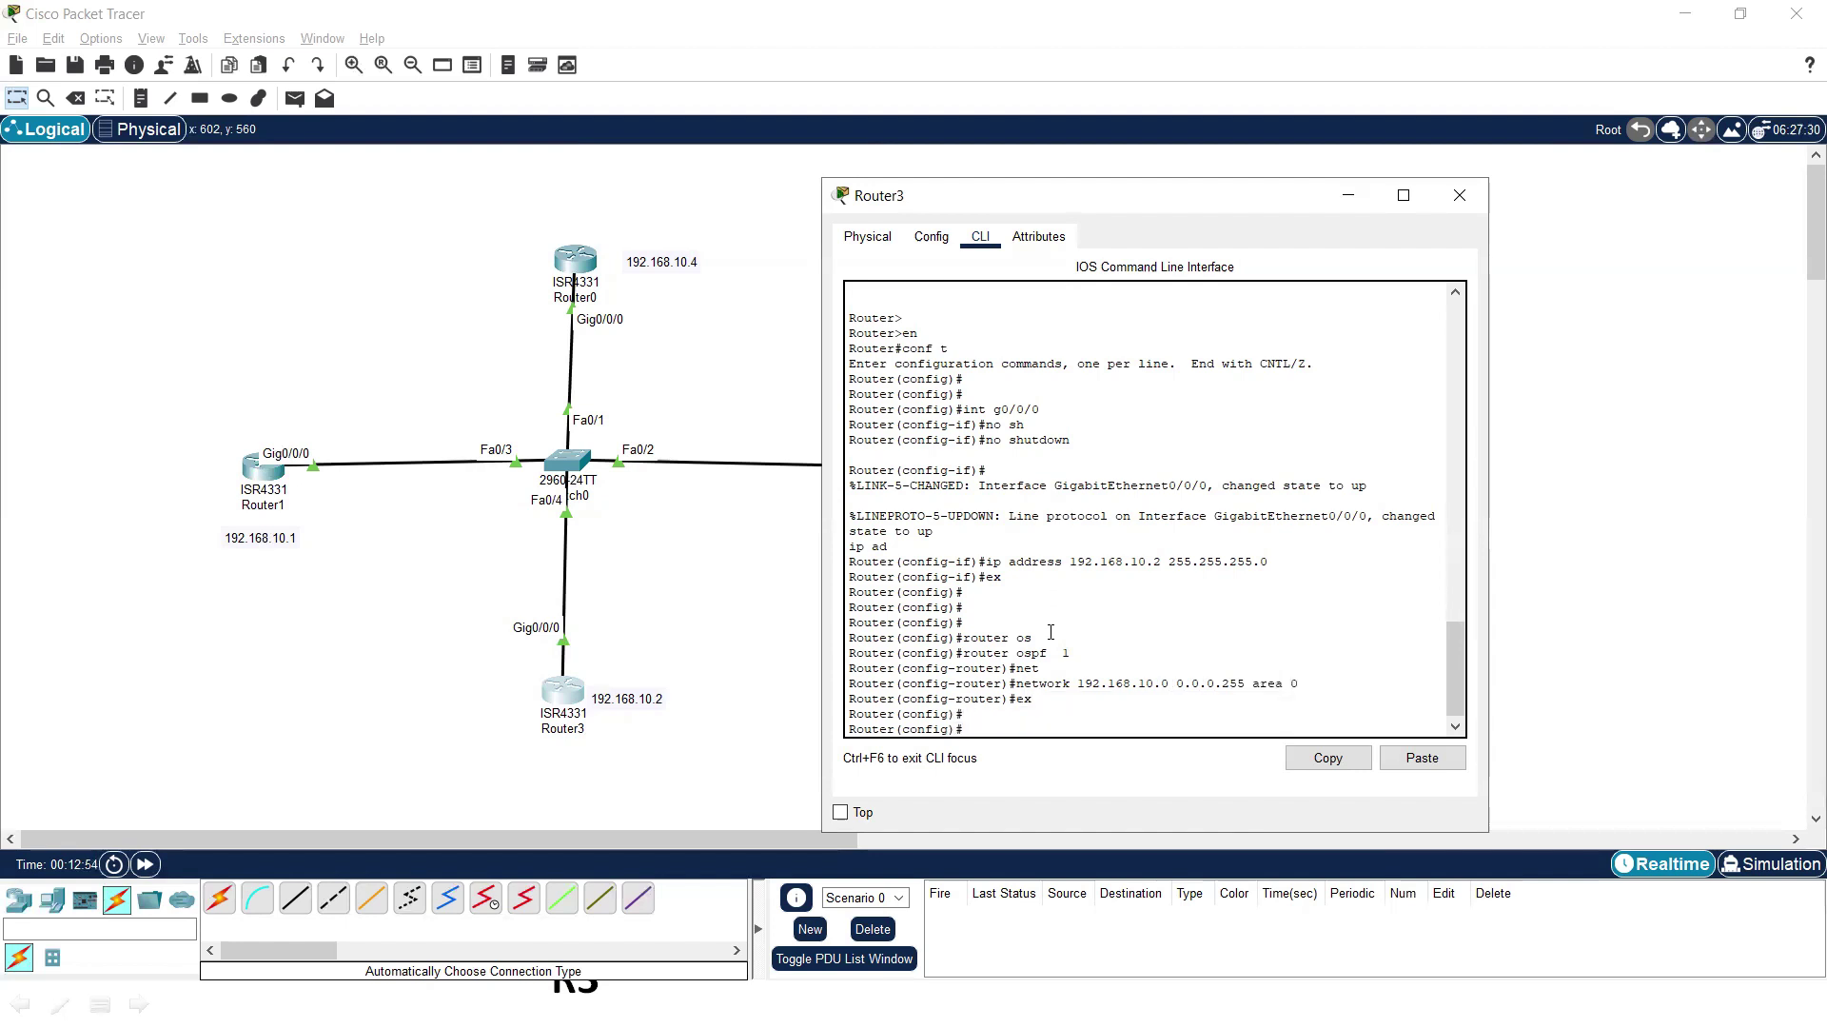
left_click(1347, 196)
- Open Router1's command line and start OSPF process 1 with router ospf 1
left_click(263, 467)
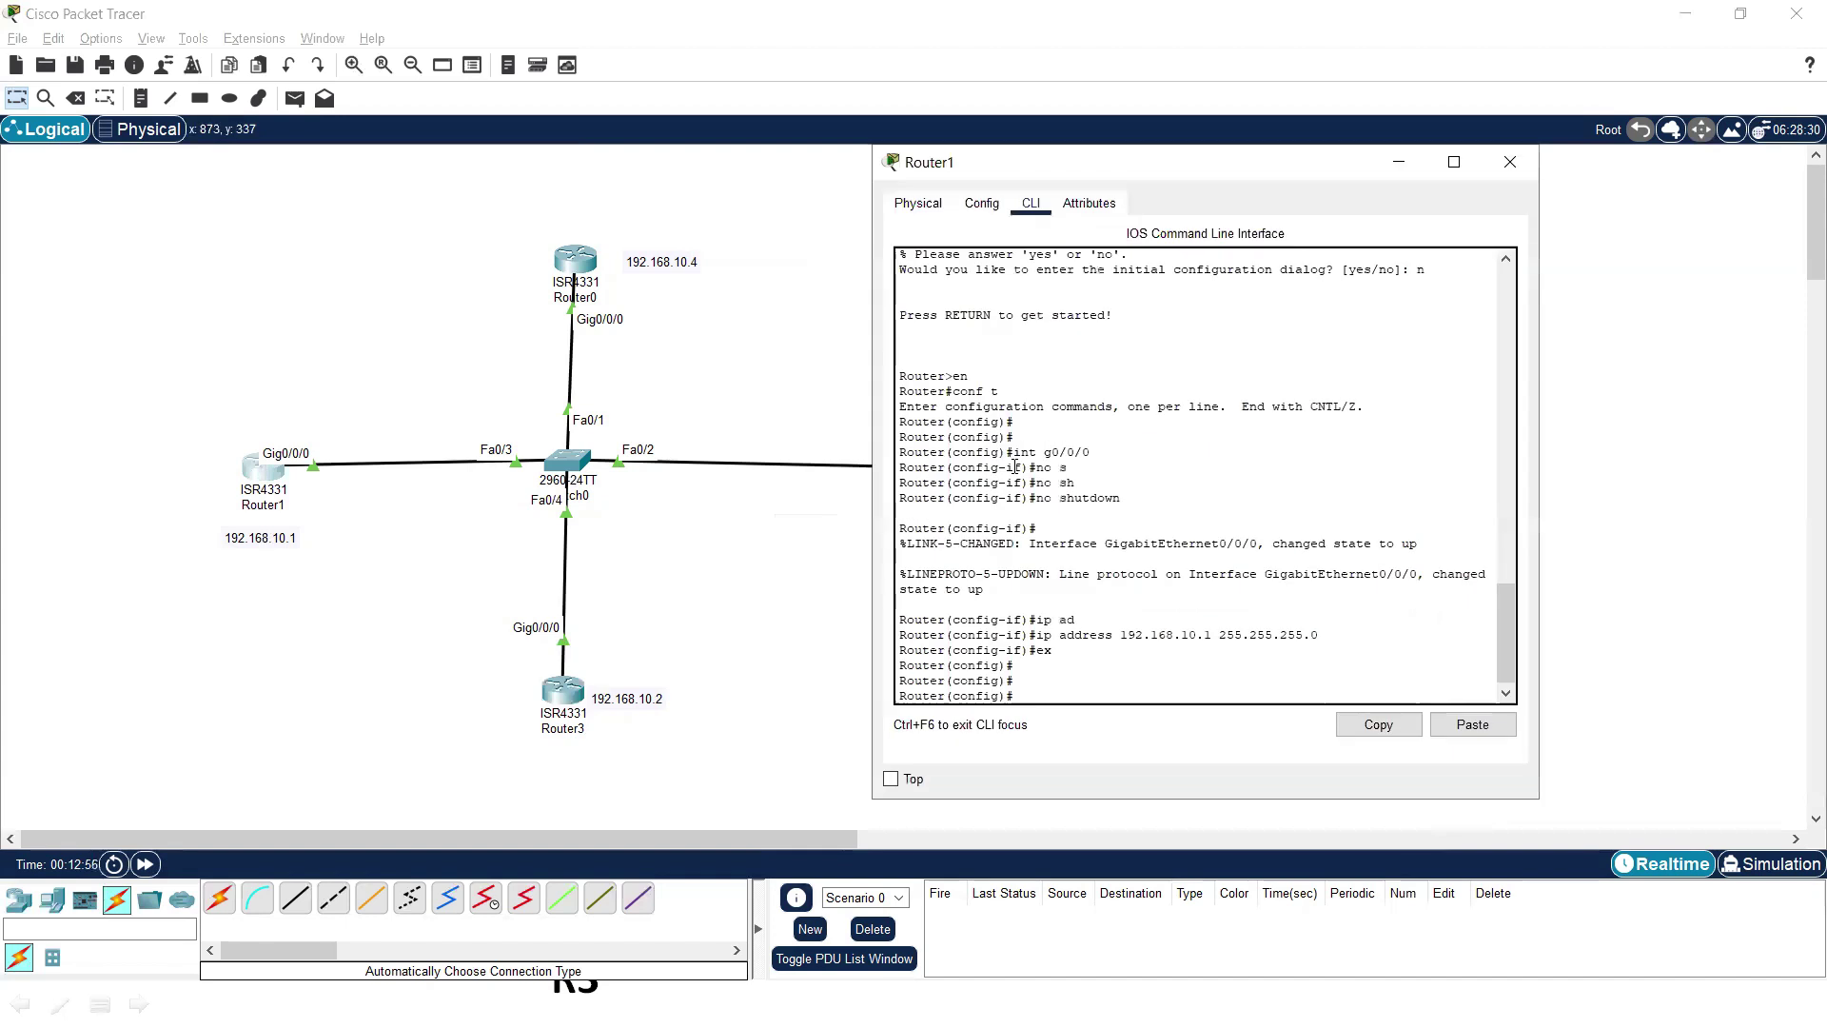
key("Return")
type("router ")
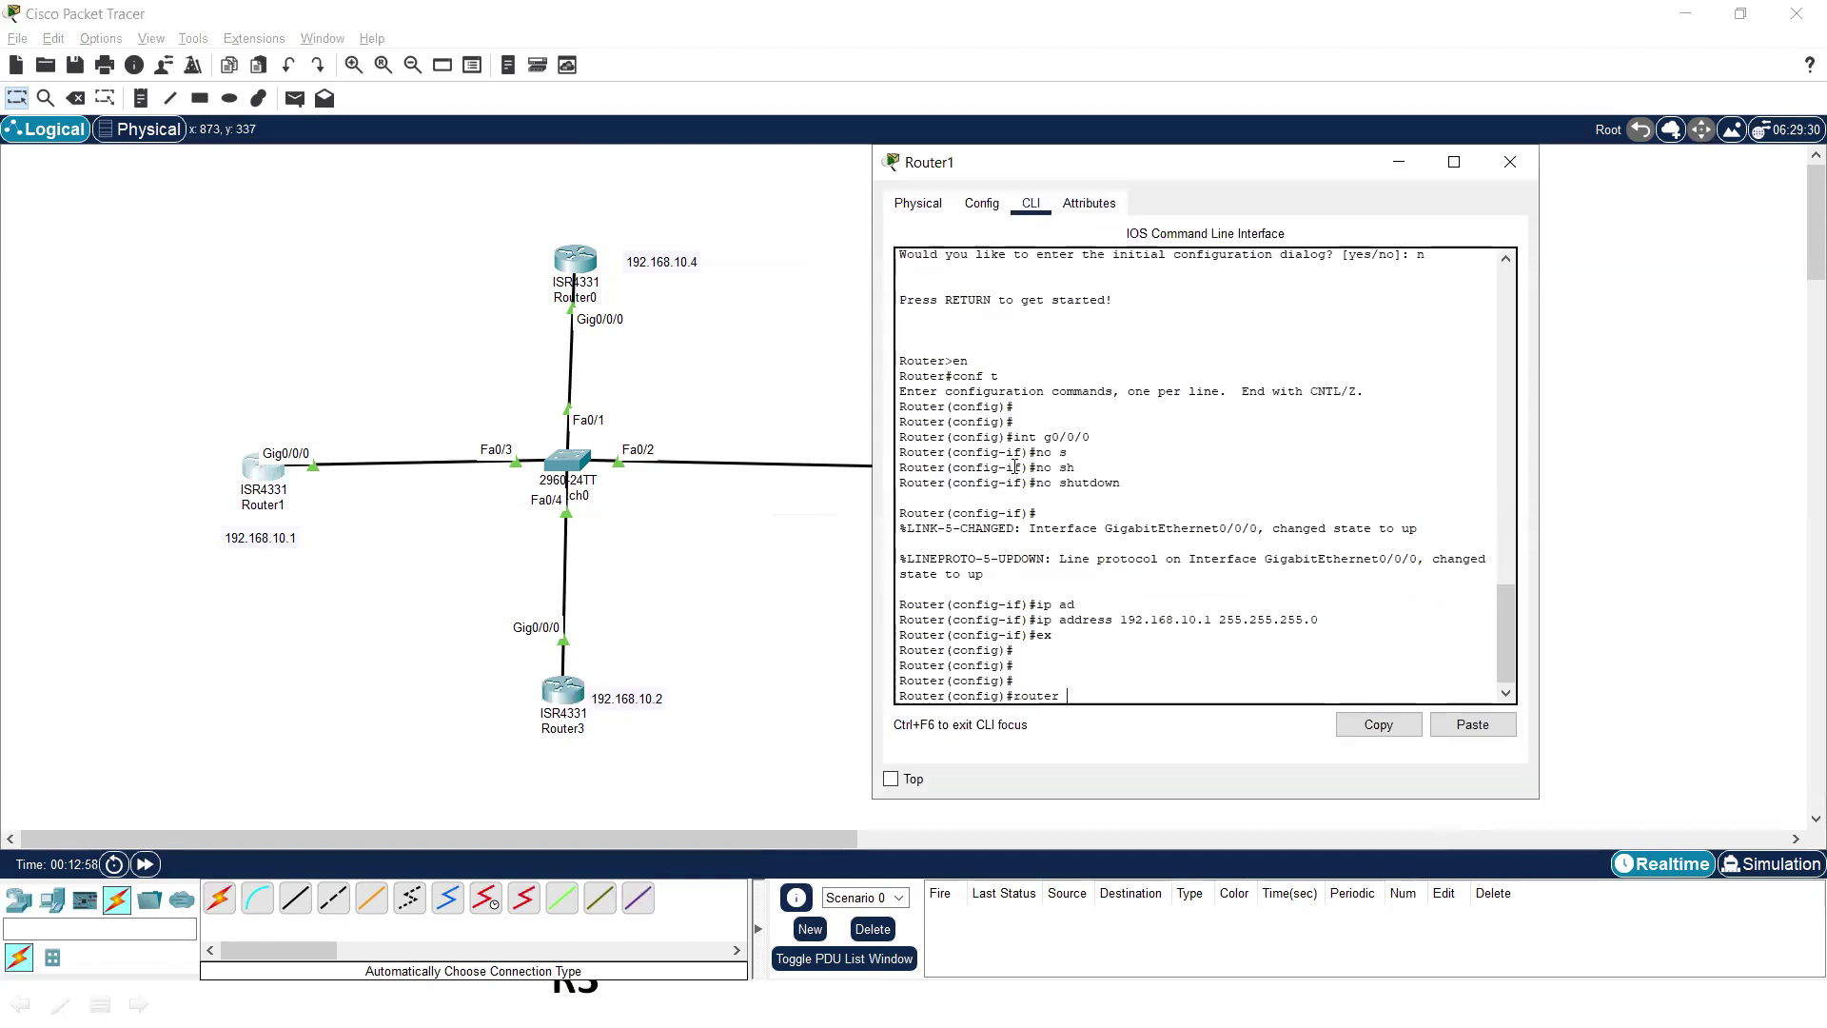
type("ois")
key("Tab")
key("BackSpace")
key("BackSpace")
type("s")
key("Tab")
type("1")
key("Return")
- Advertise network 192.168.10.0 with wildcard 0.0.0.255 in area 0 on Router1 and exit OSPF configuration
type("net")
key("Tab")
type("192")
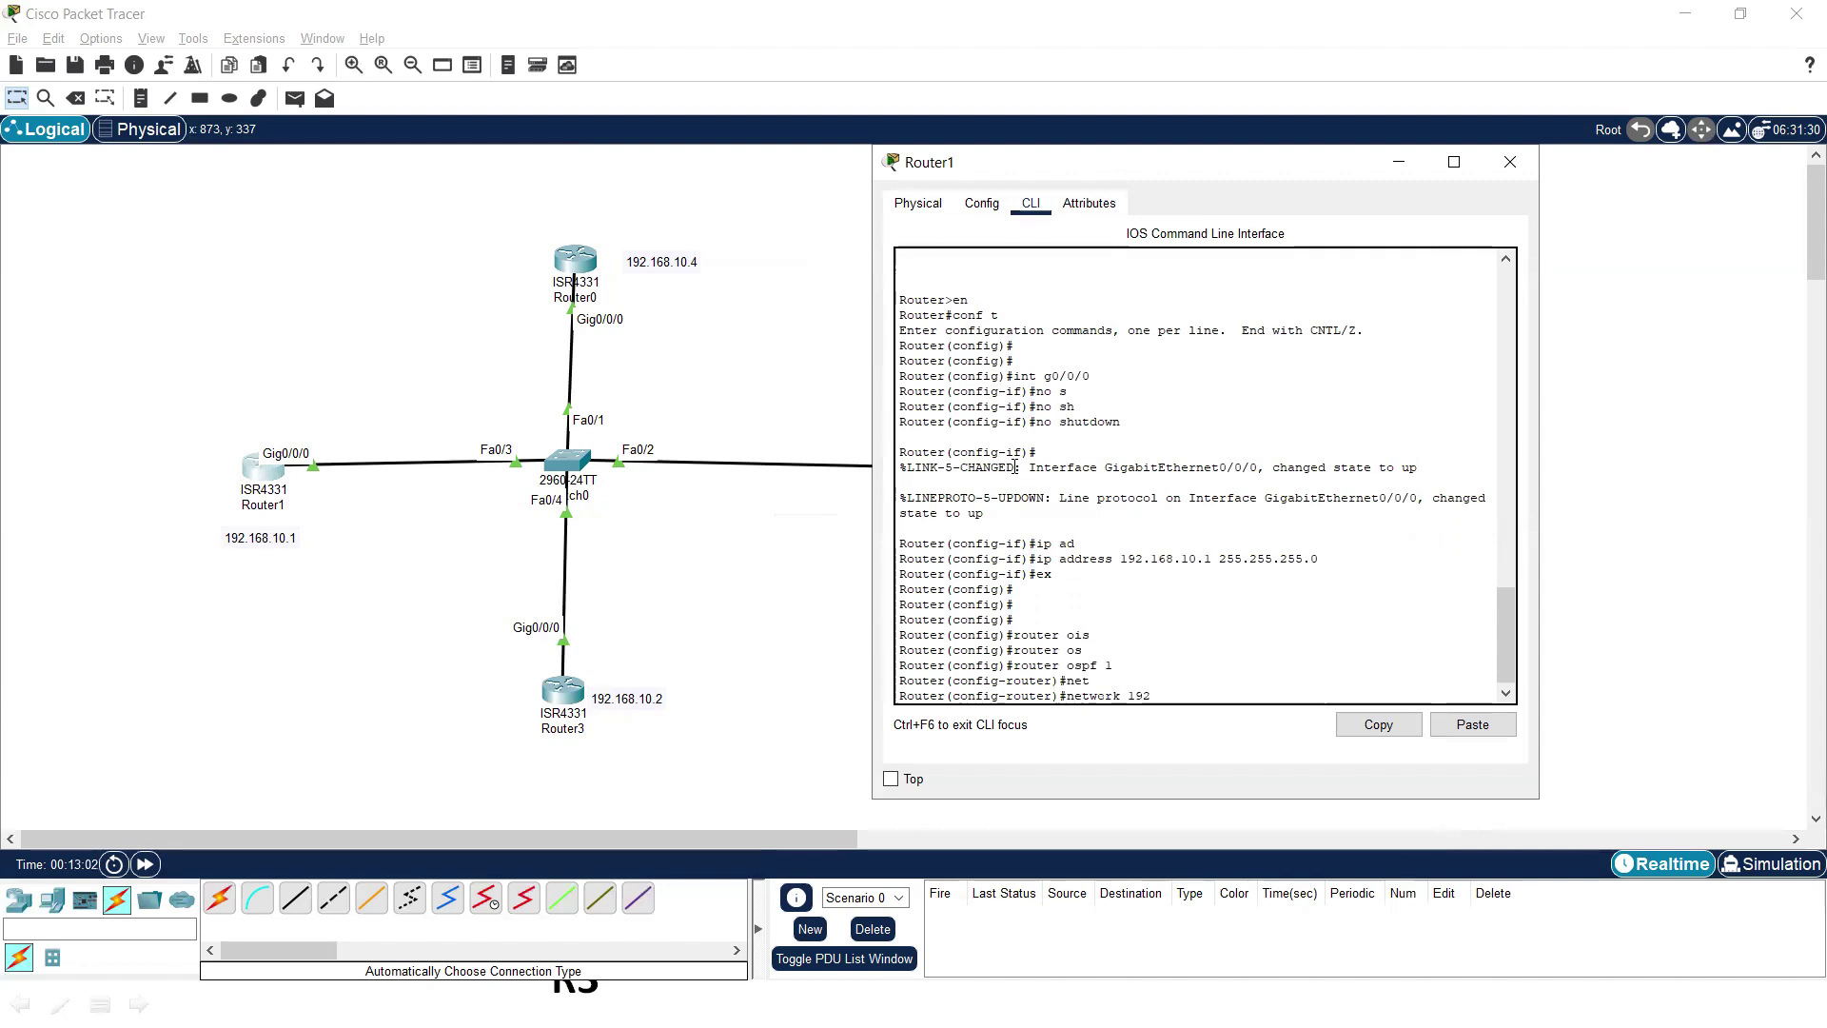
type(".168.10.0 0.0.0.255 area 0")
key("Return")
type("ex")
key("Return")
key("Return")
key("Return")
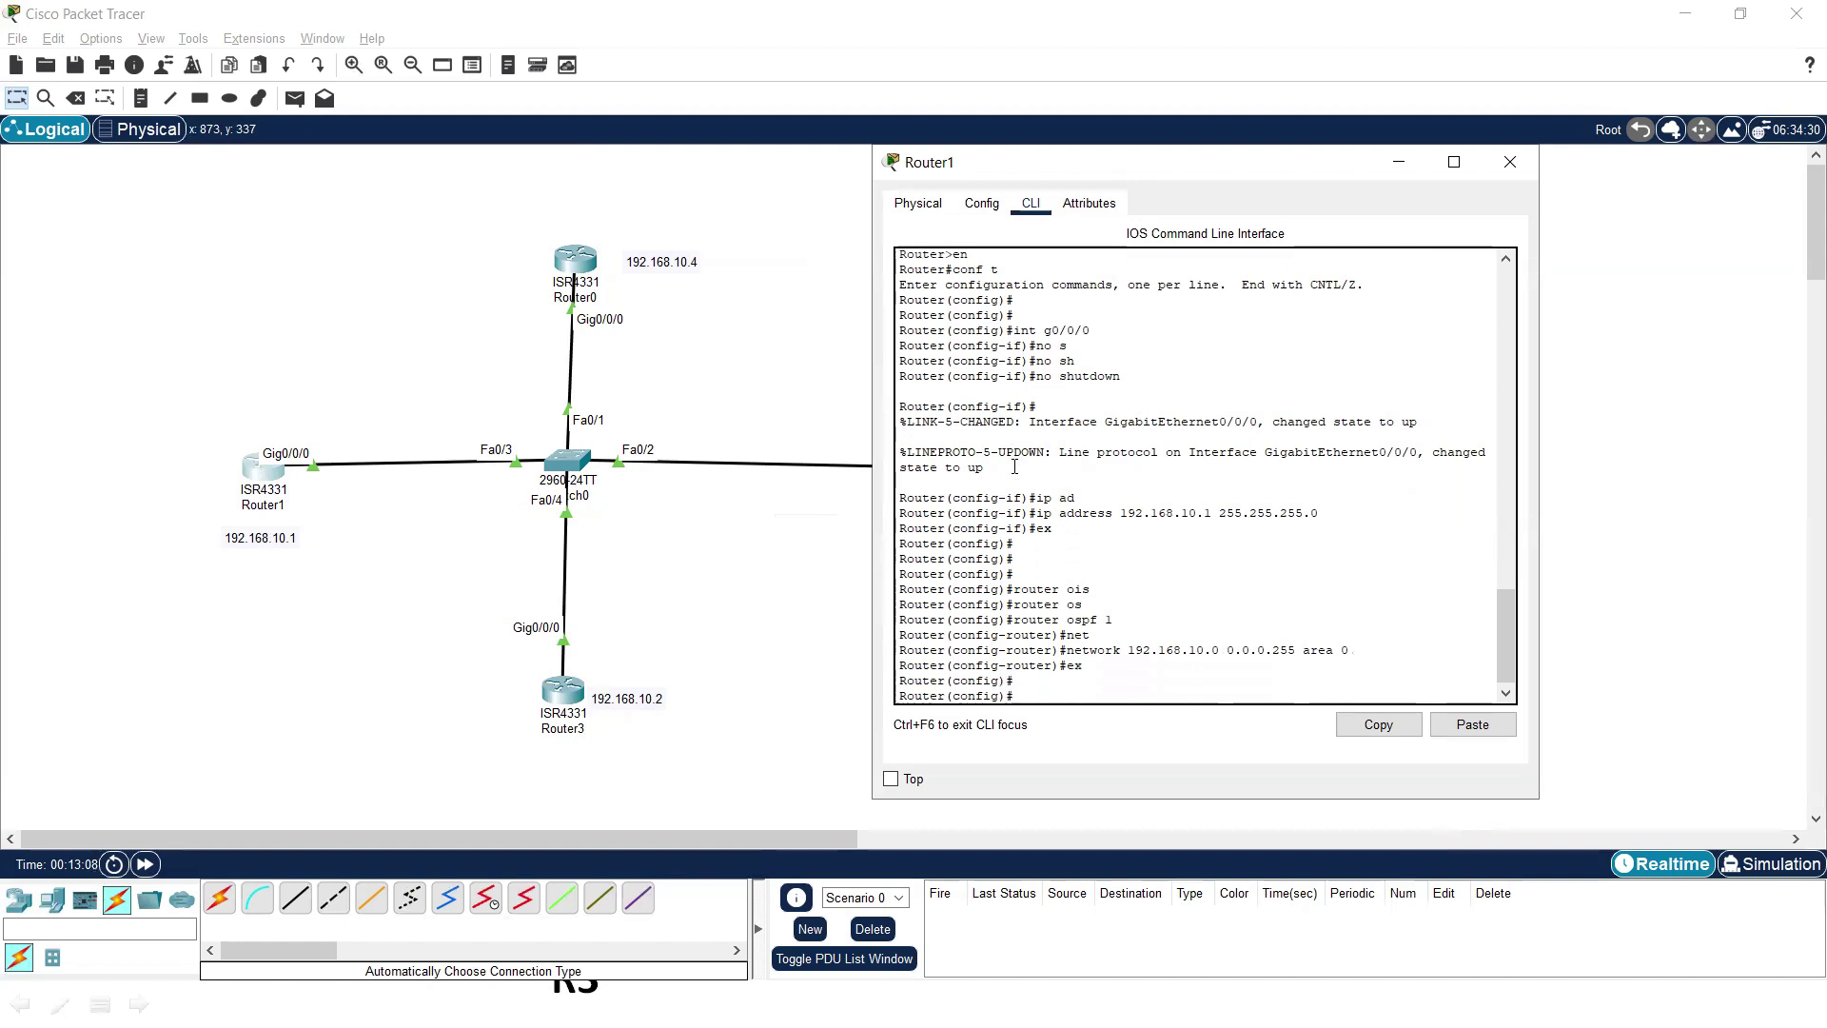
- Minimize Router1's window and fast-forward the network's simulation time
left_click(1397, 162)
left_click_drag(134, 199, 1065, 765)
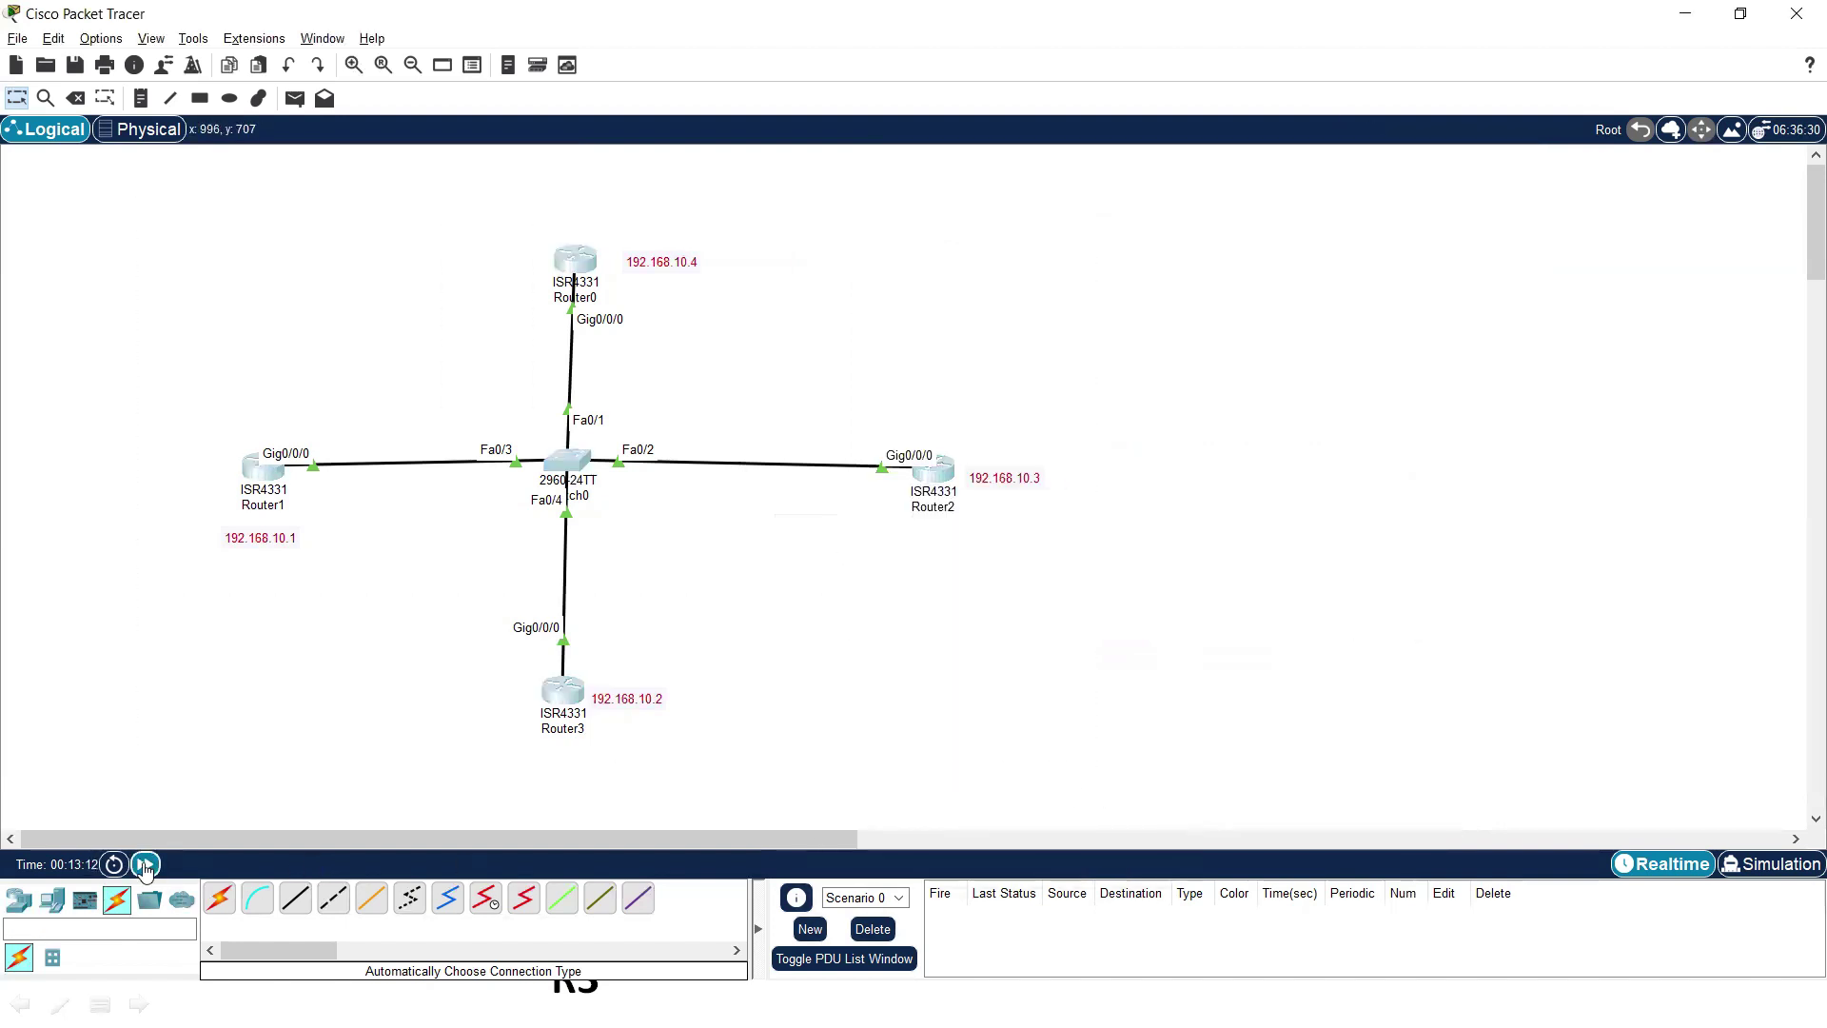
left_click(704, 711)
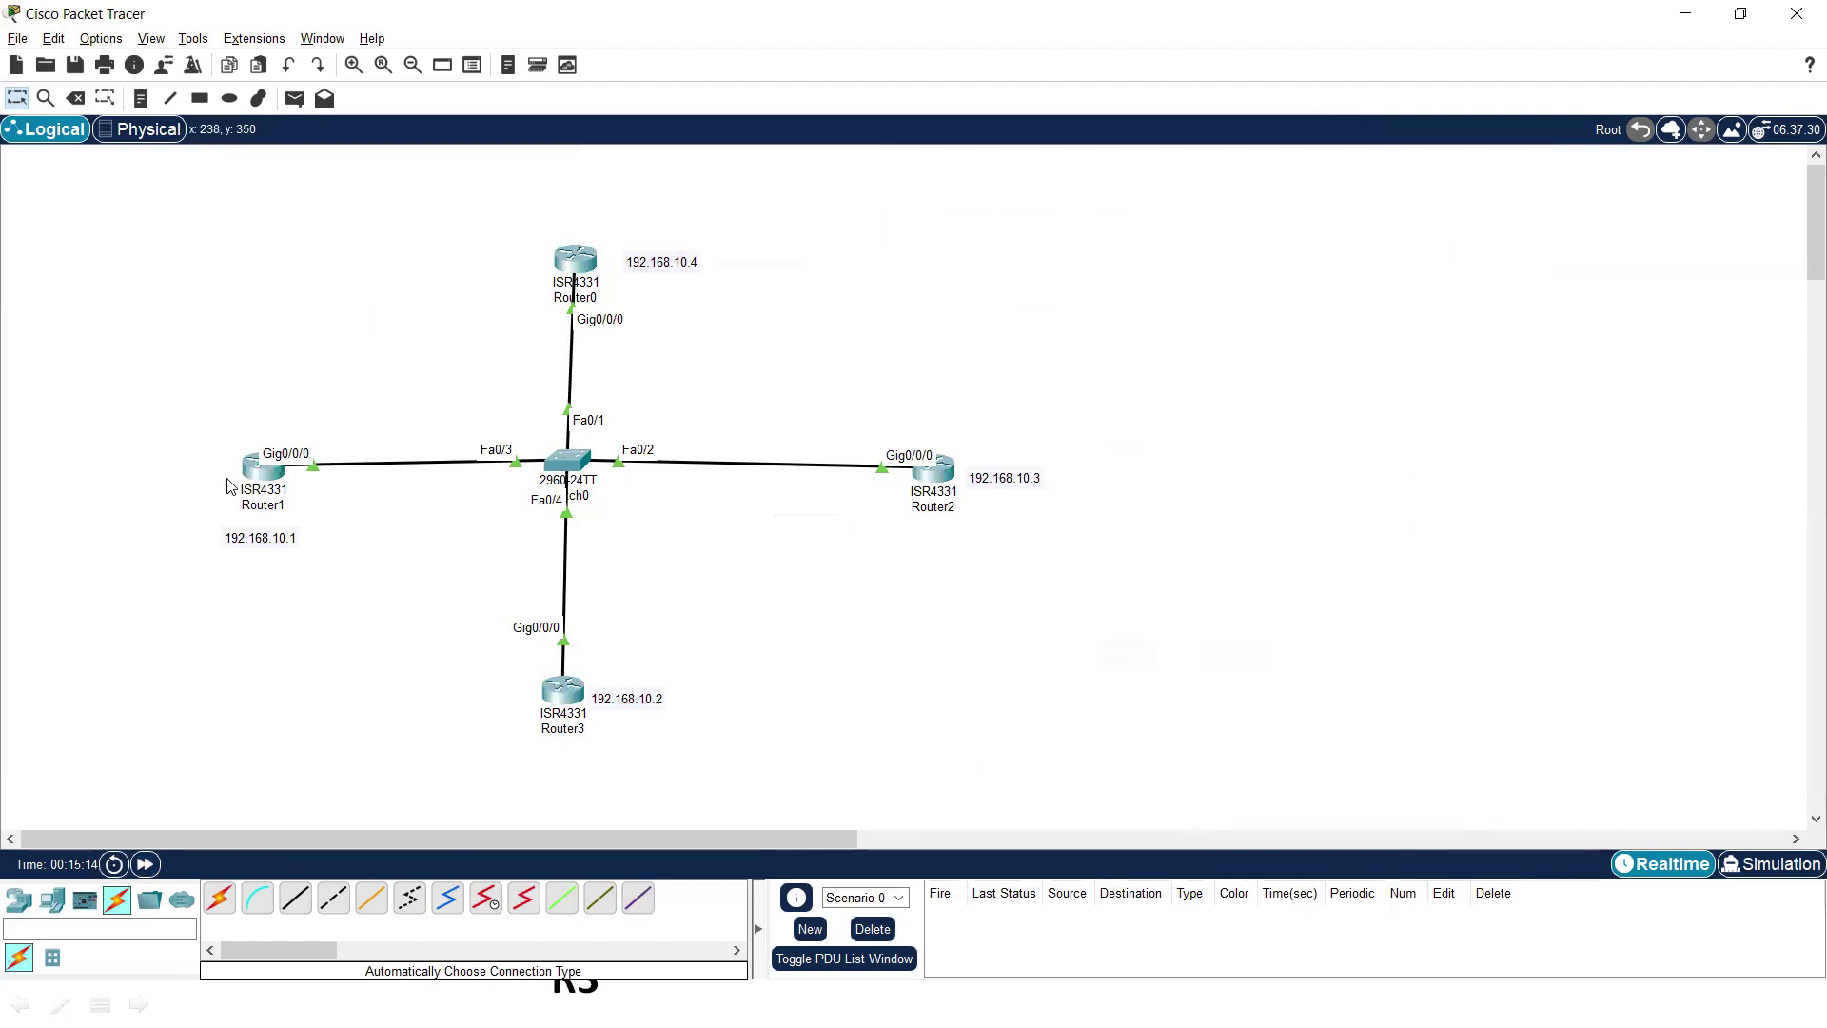
- Reopen Router1's command line and exit global configuration mode to privileged mode
left_click(262, 466)
type("e")
key("Return")
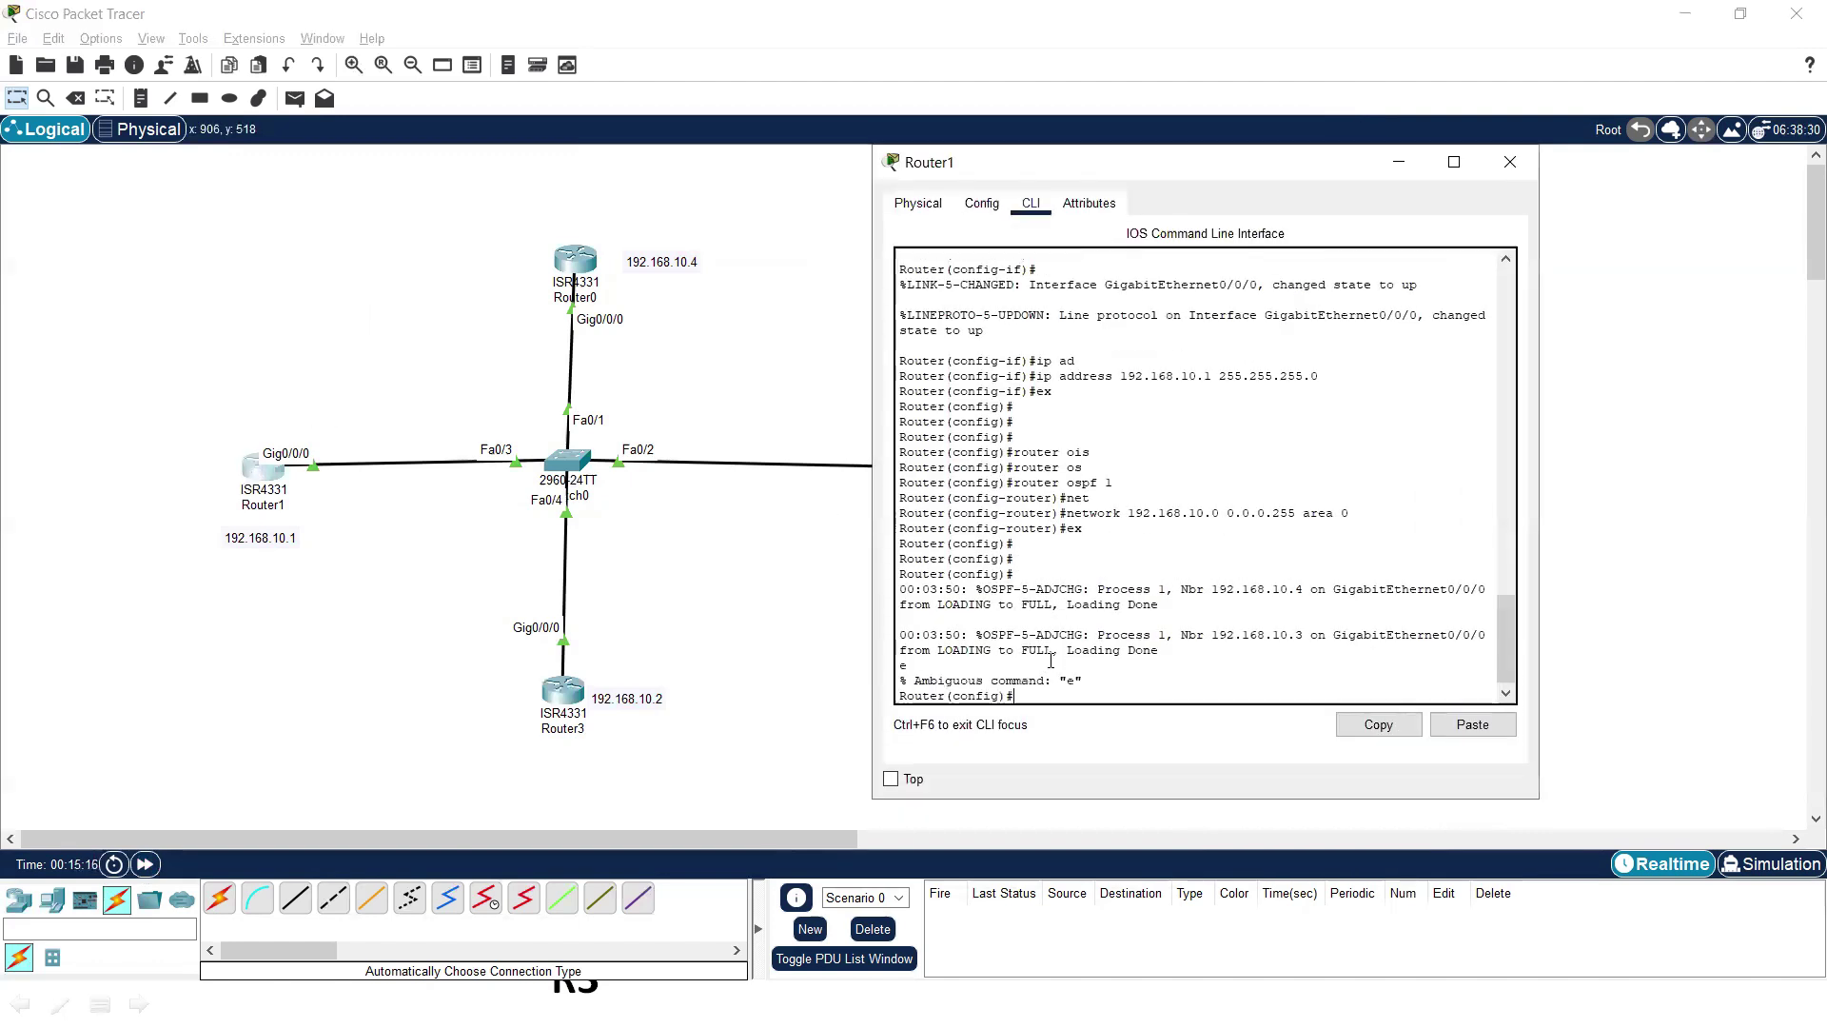
key("Return")
key("Return")
type("ex")
key("Return")
key("Return")
key("Return")
- Run show ip ospf neighbor on Router1
type("show ip os")
key("Tab")
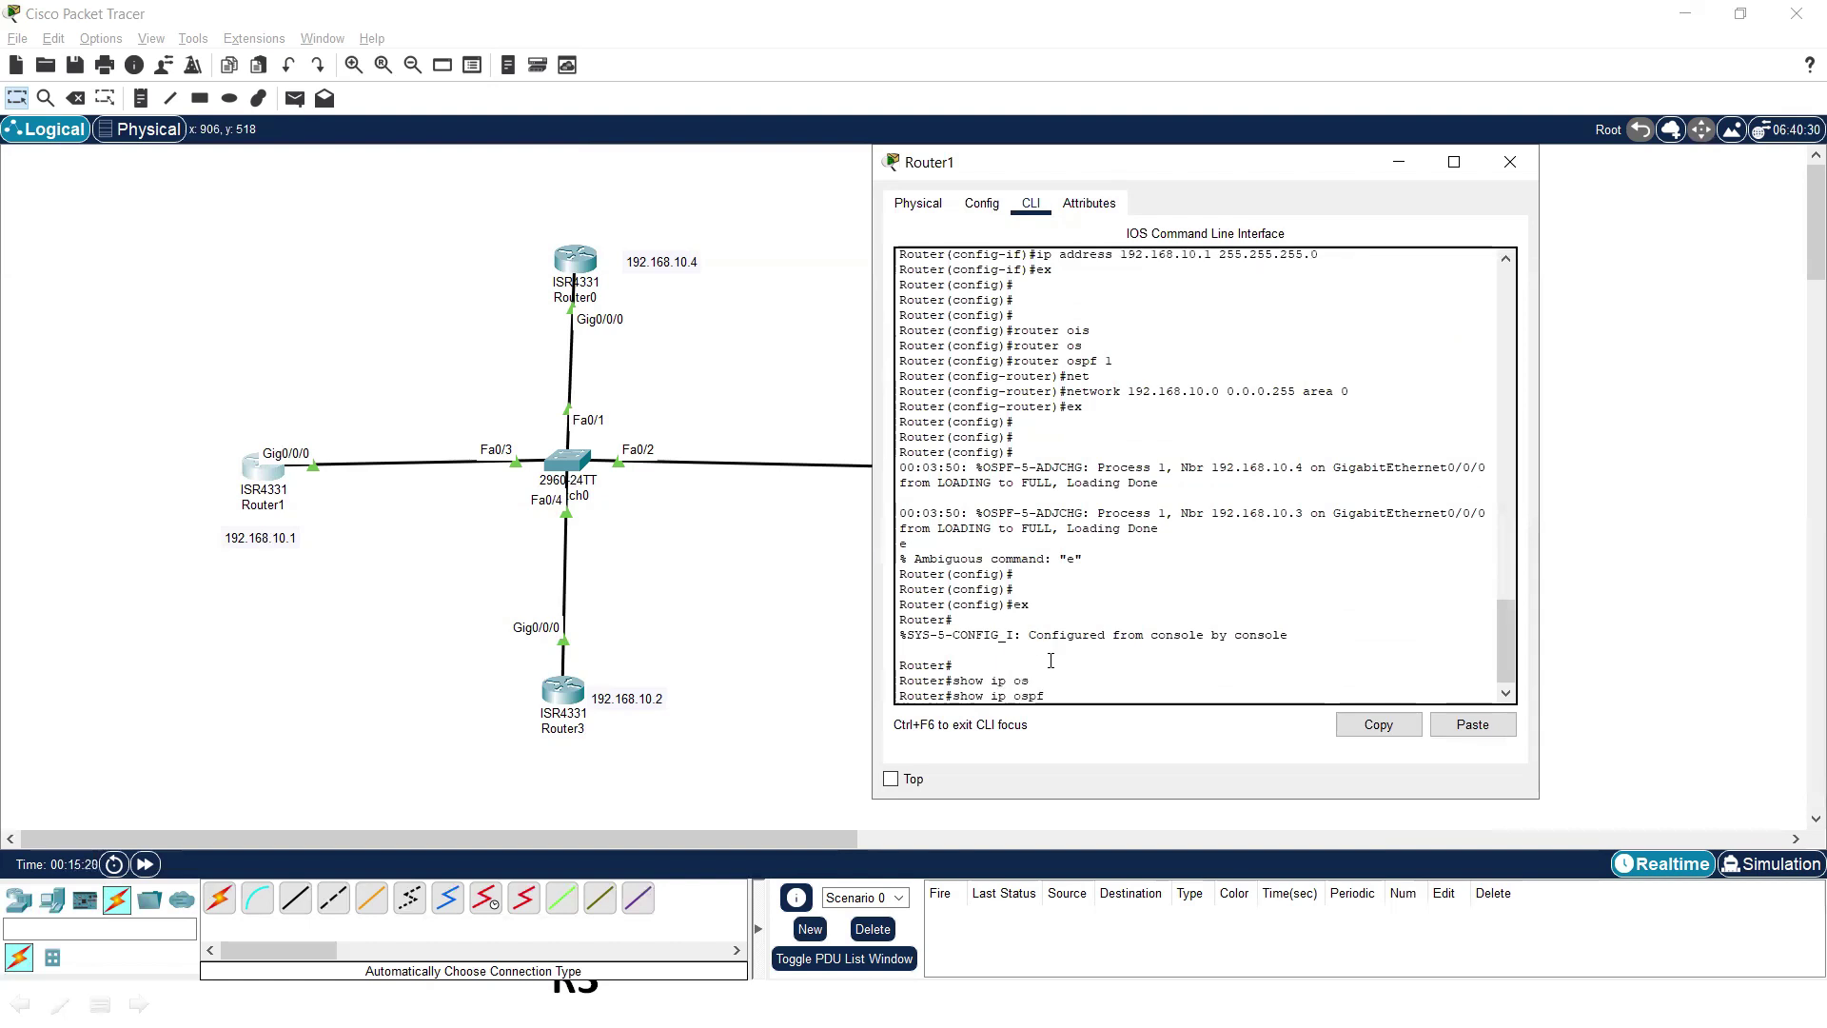
type("nei")
key("Tab")
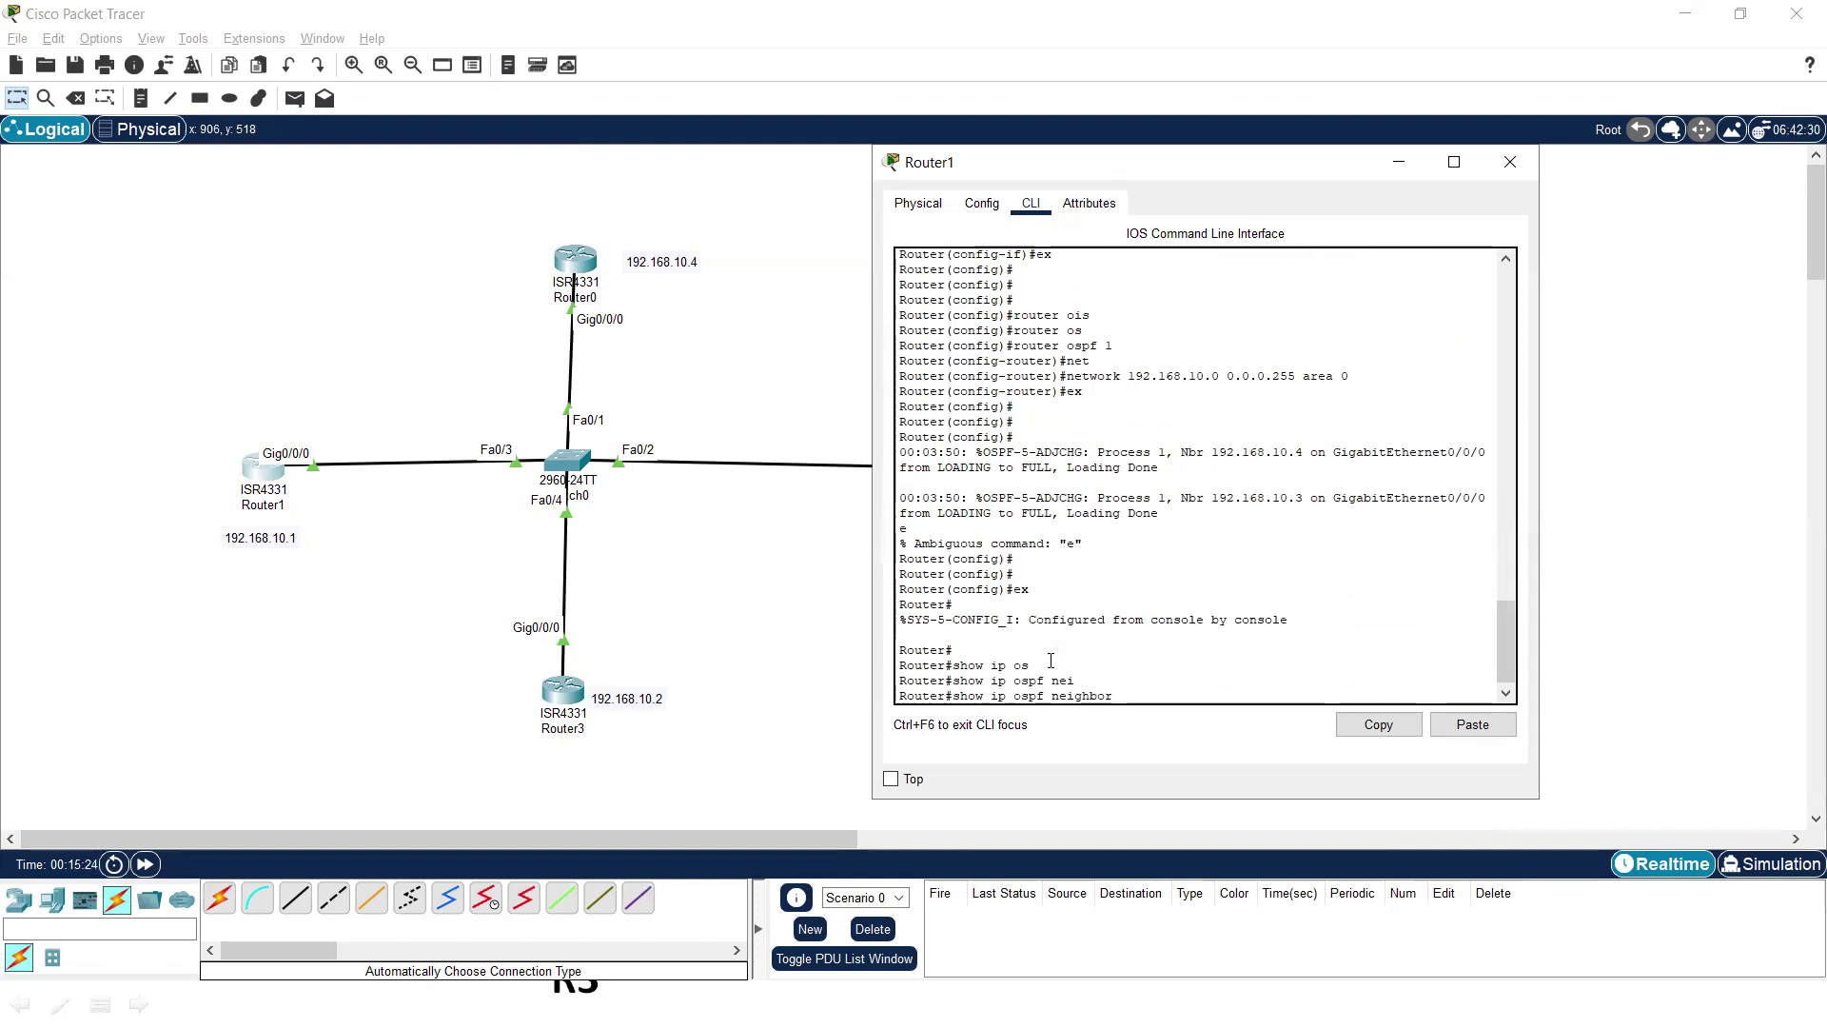
key("Return")
key("Return")
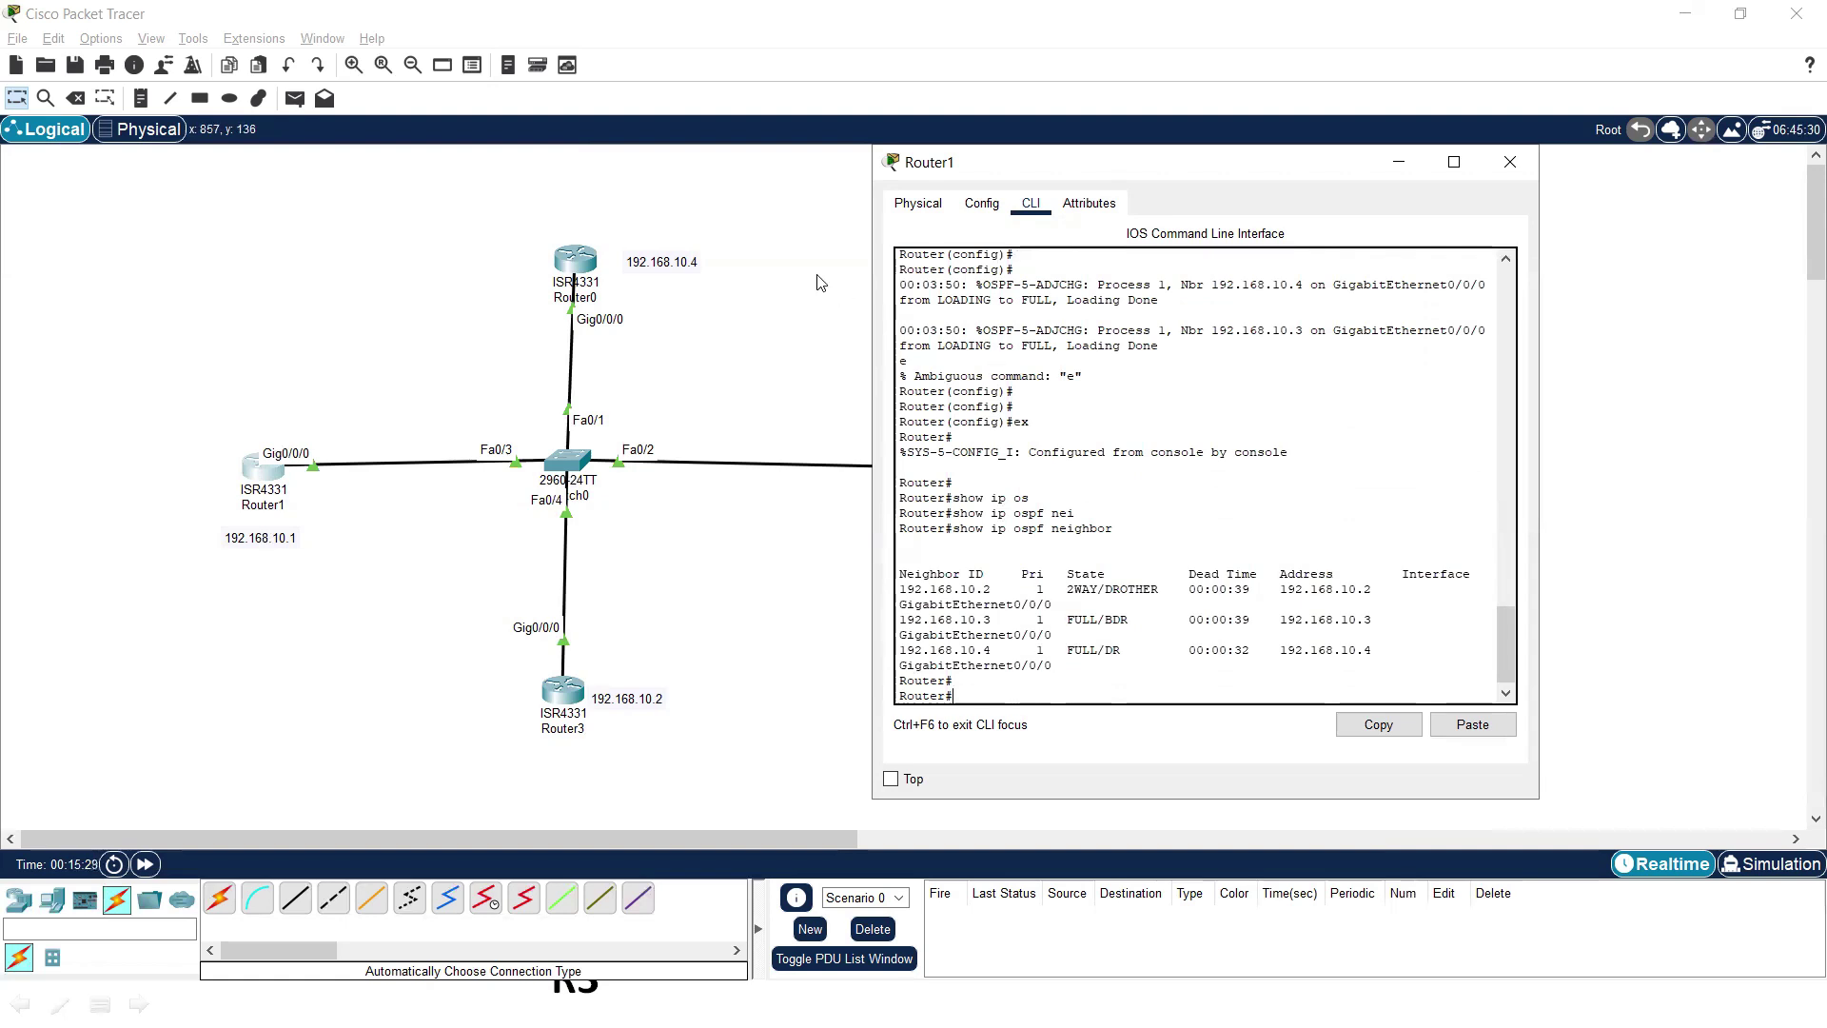
- Compare the neighbor entries 192.168.10.4, 192.168.10.3 and 192.168.10.2 with the topology to check each router's OSPF role, then minimize Router1's window
left_click_drag(987, 177, 1226, 171)
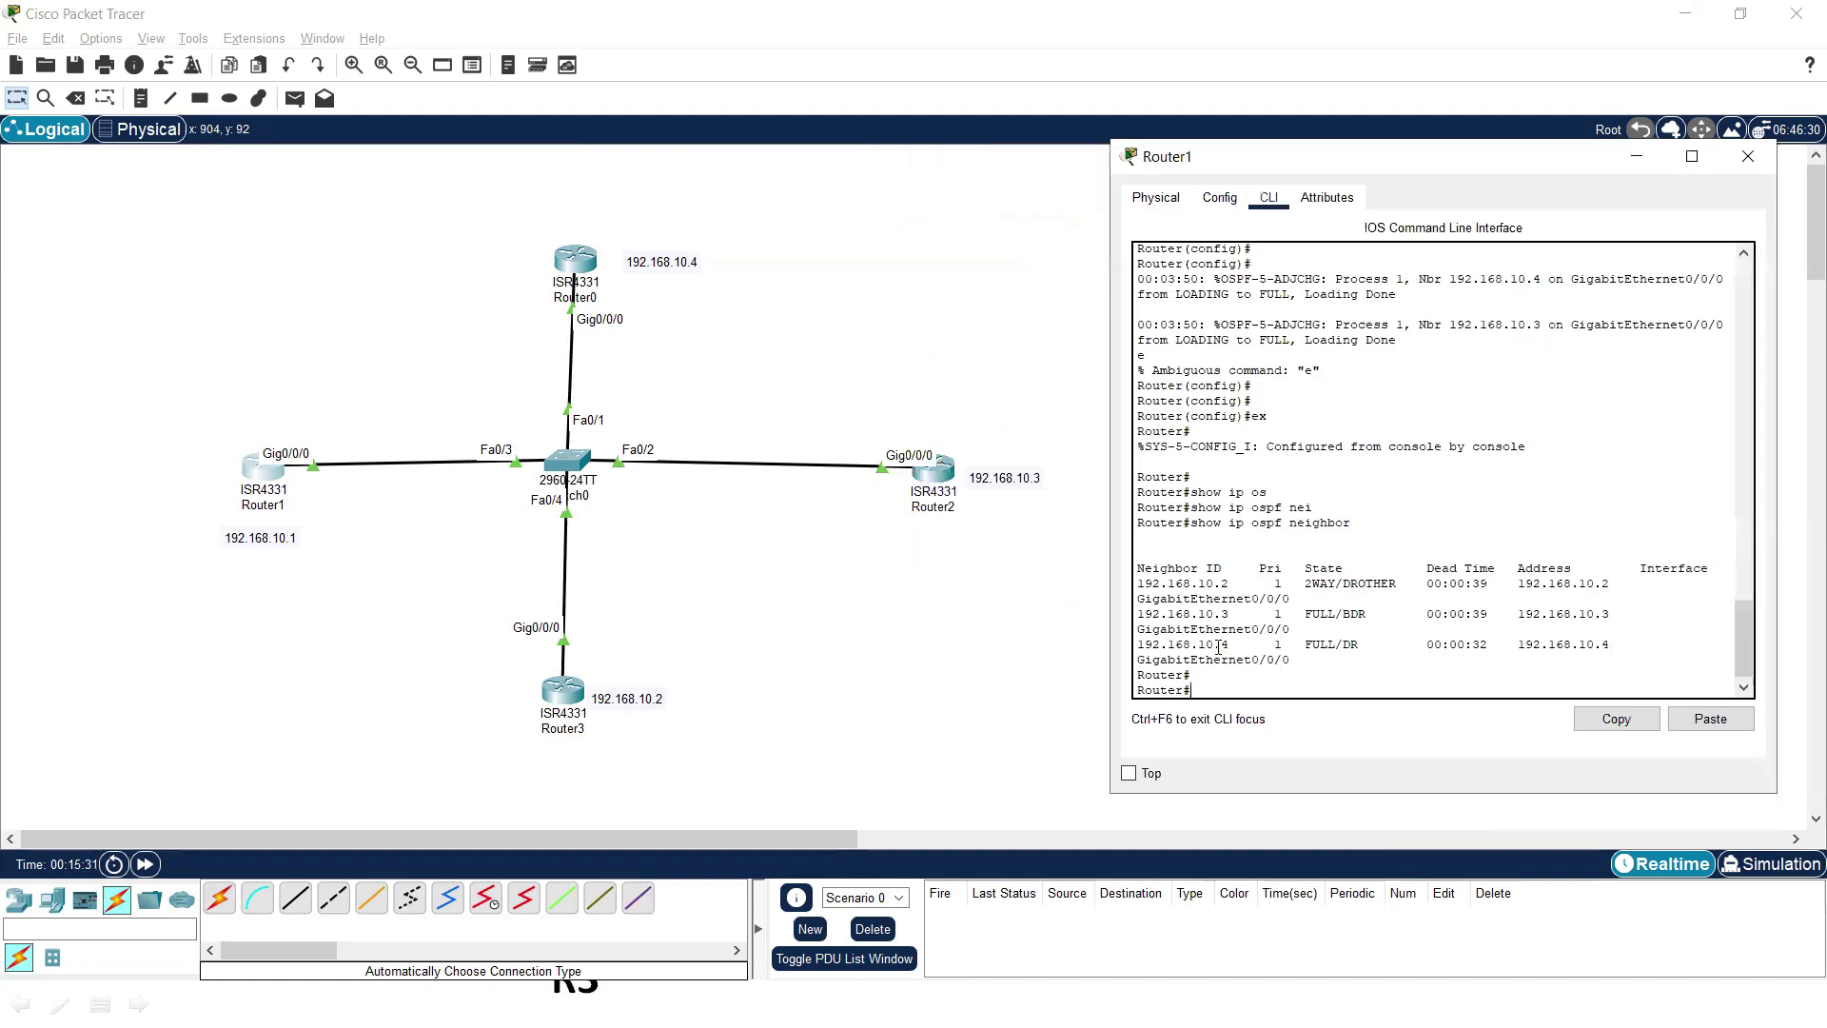
left_click_drag(1628, 644, 1107, 644)
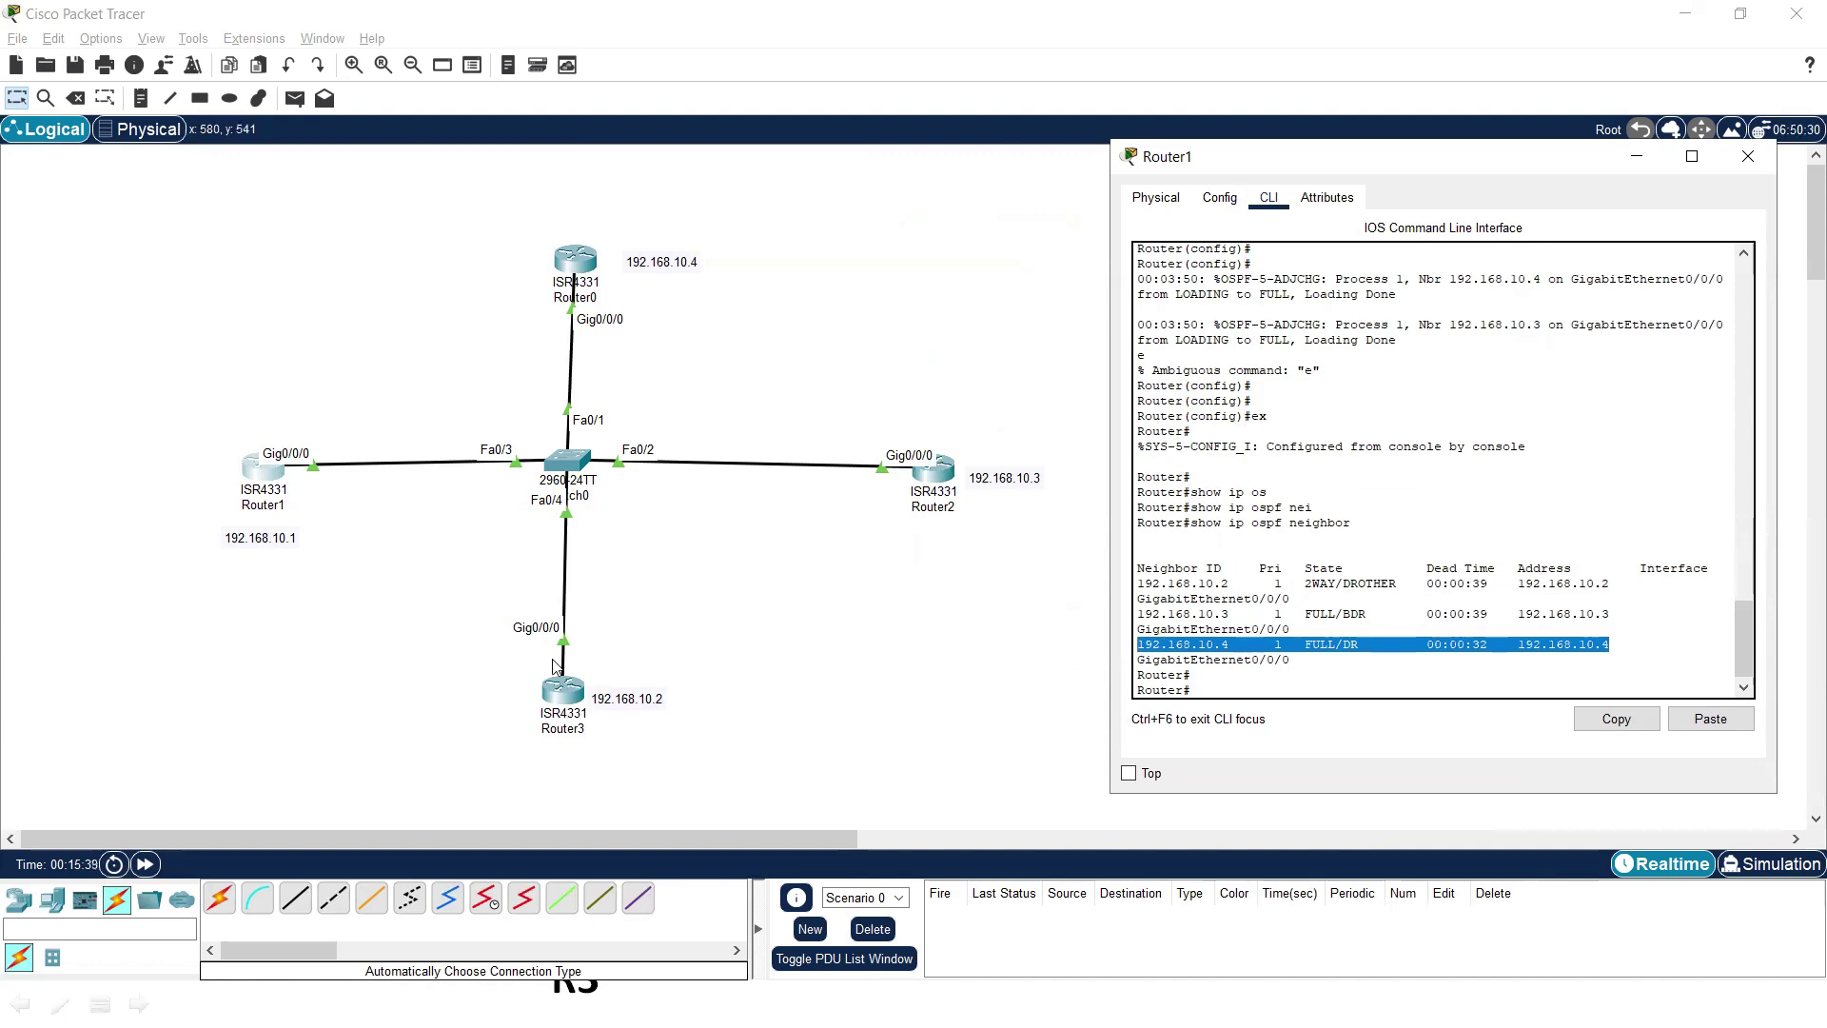
left_click_drag(862, 409, 1029, 564)
key("alt+Tab")
left_click(1329, 644)
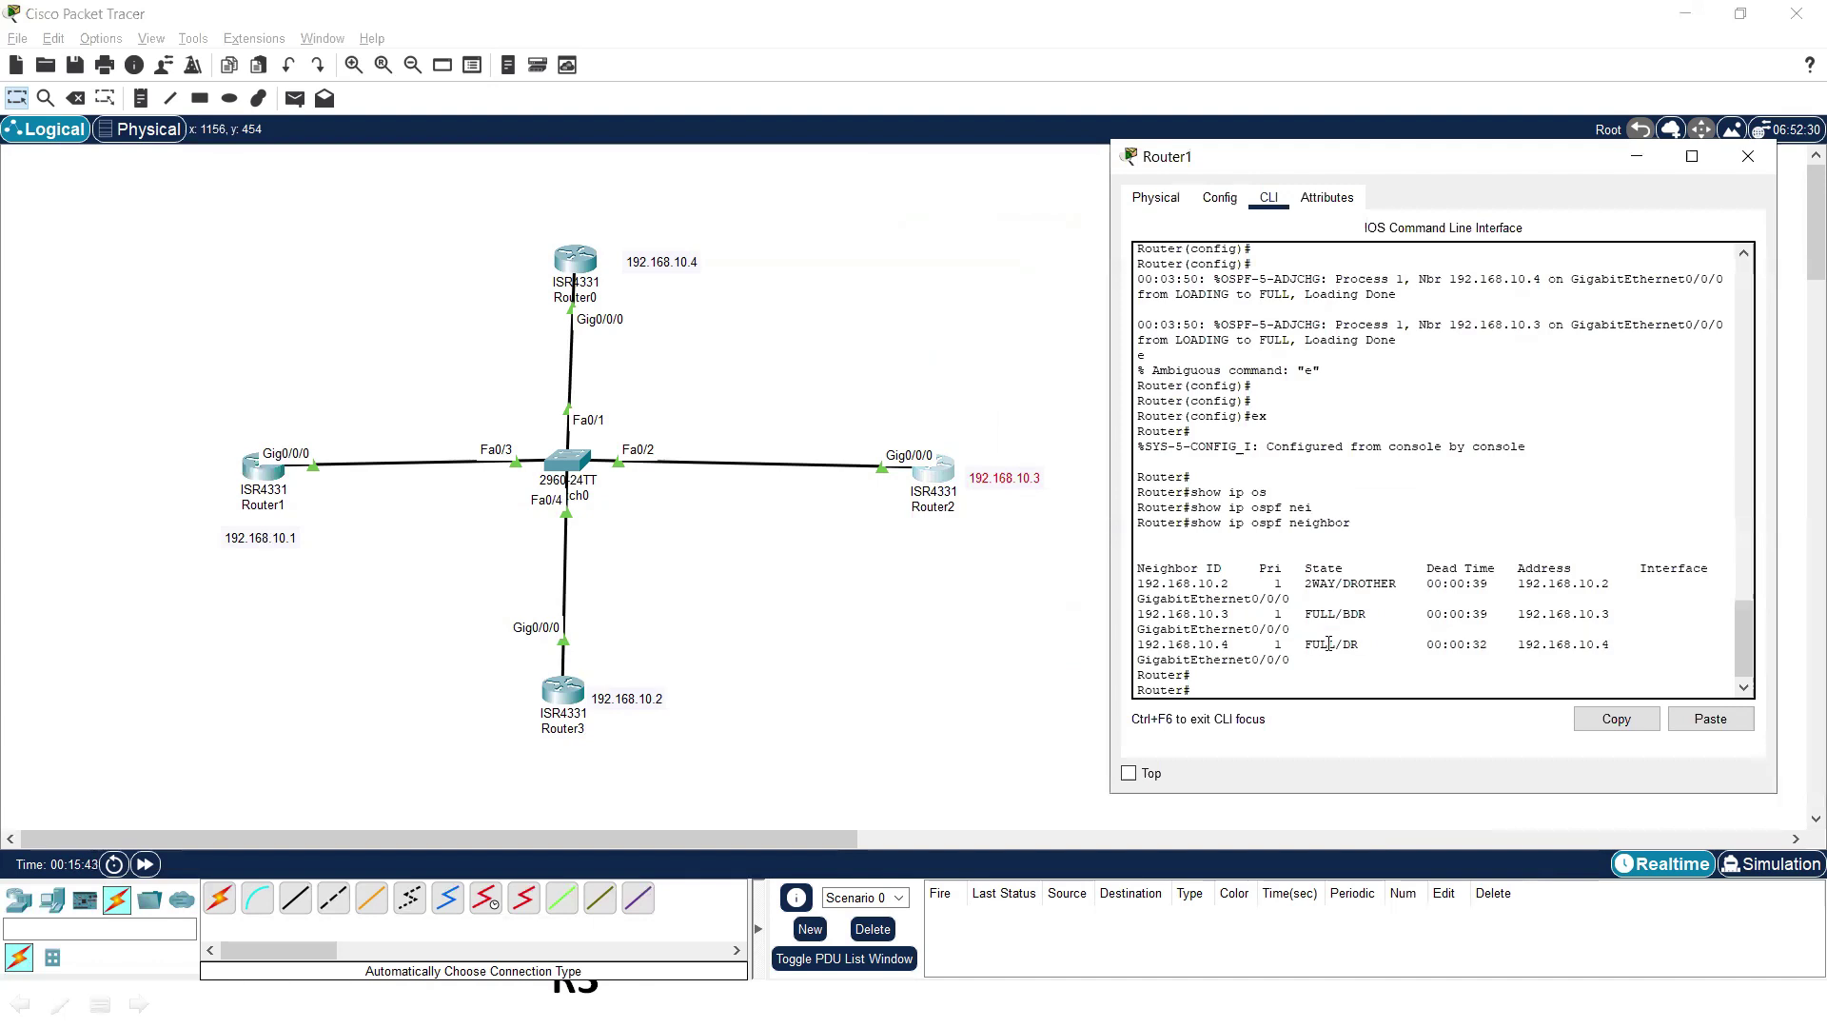
left_click_drag(1620, 613, 1135, 617)
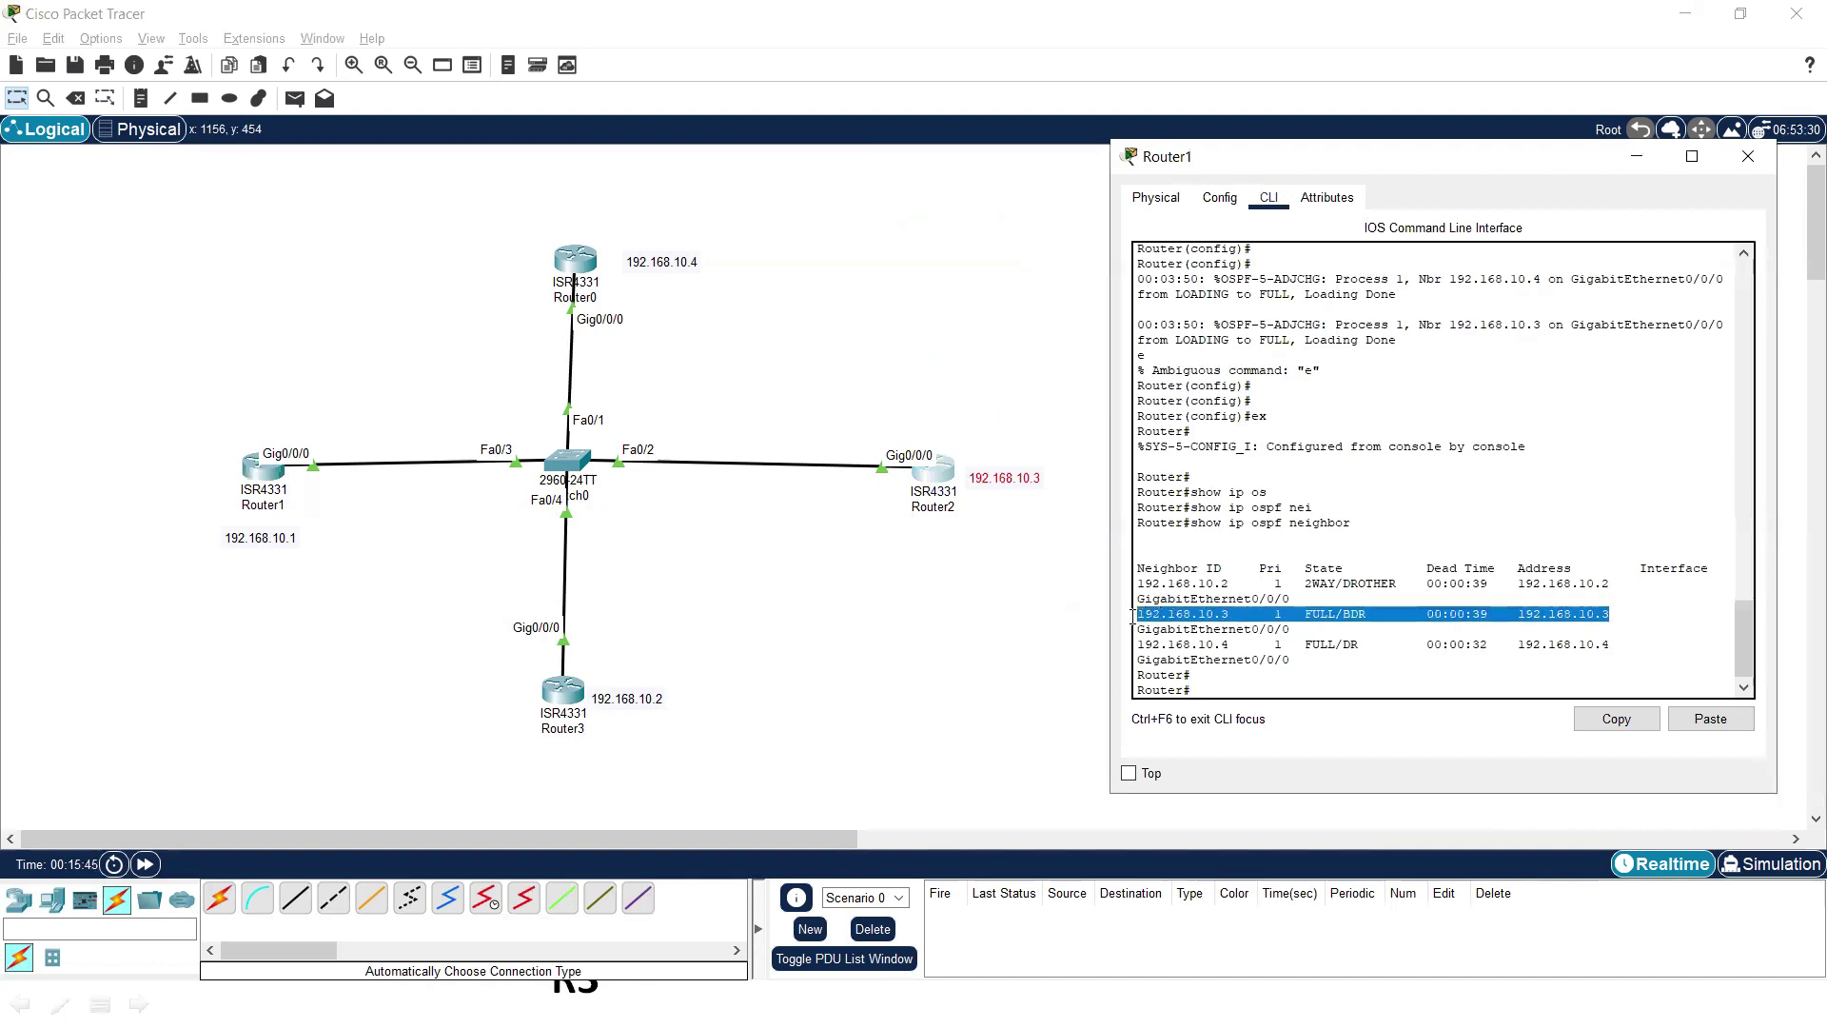
left_click_drag(471, 206, 673, 337)
left_click_drag(856, 425, 1045, 535)
key("alt+Tab")
left_click_drag(1610, 583, 1126, 596)
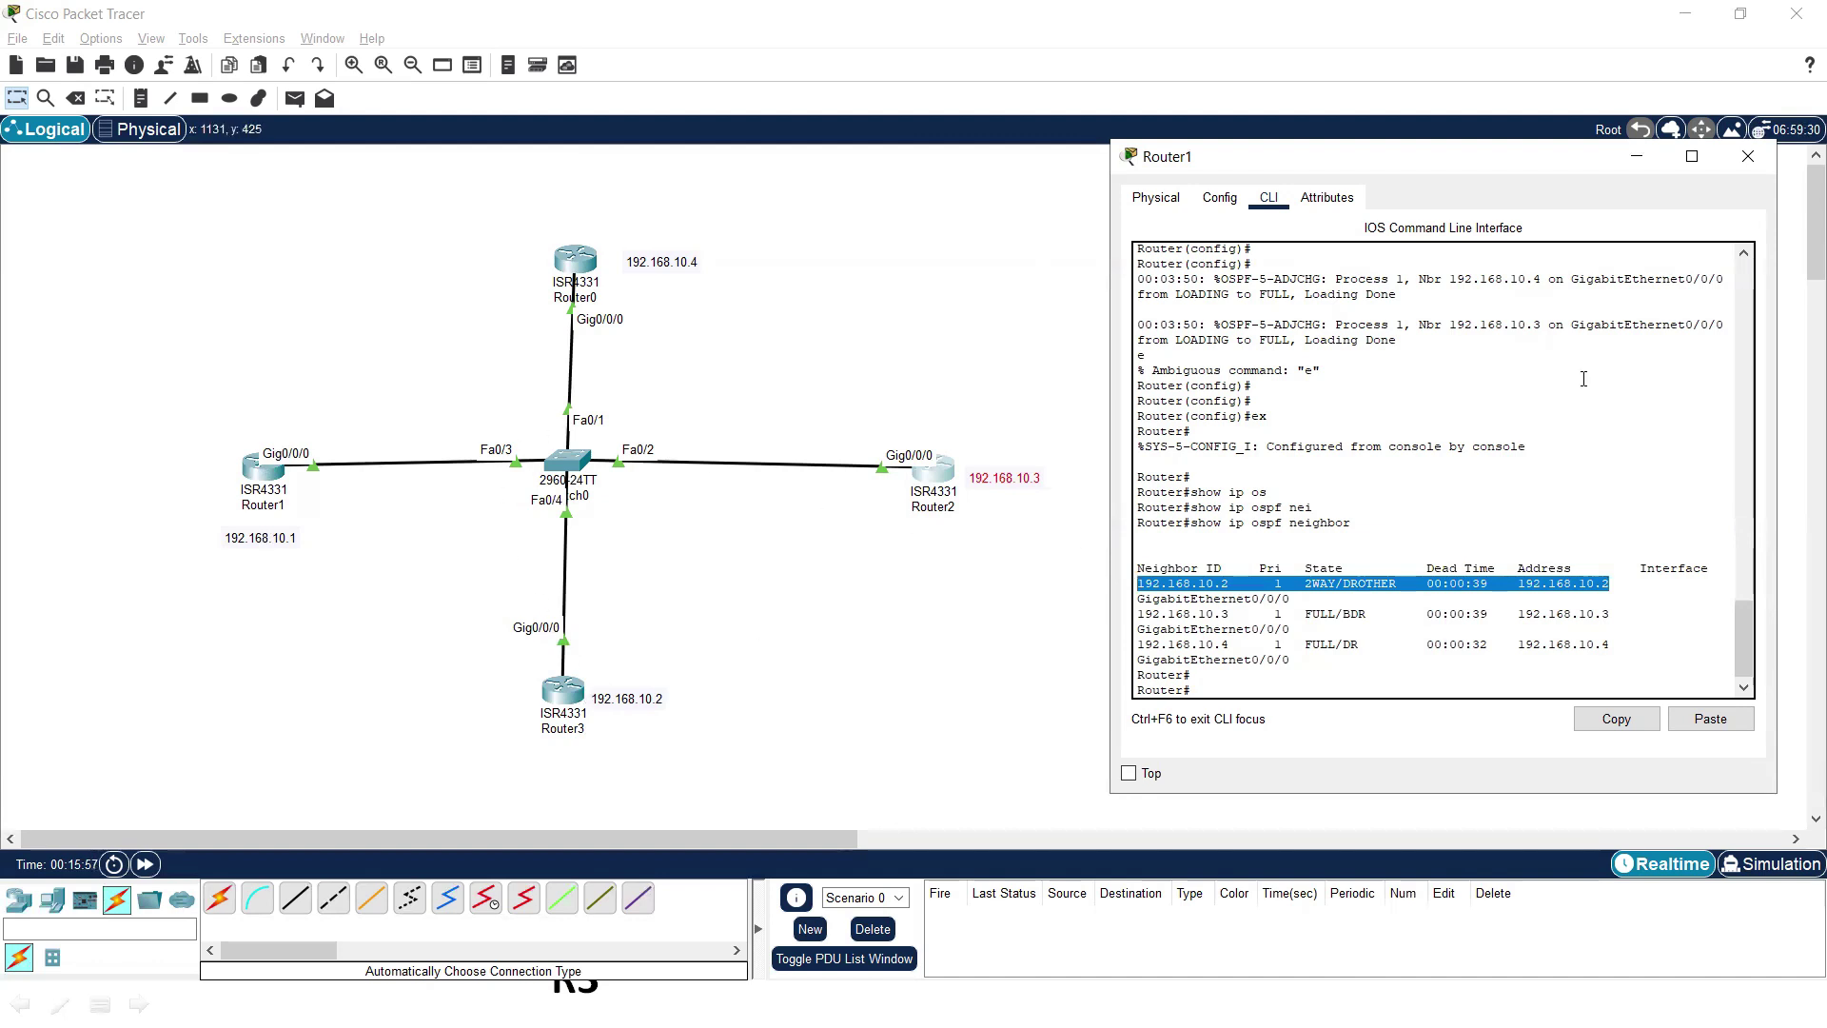
left_click(1660, 160)
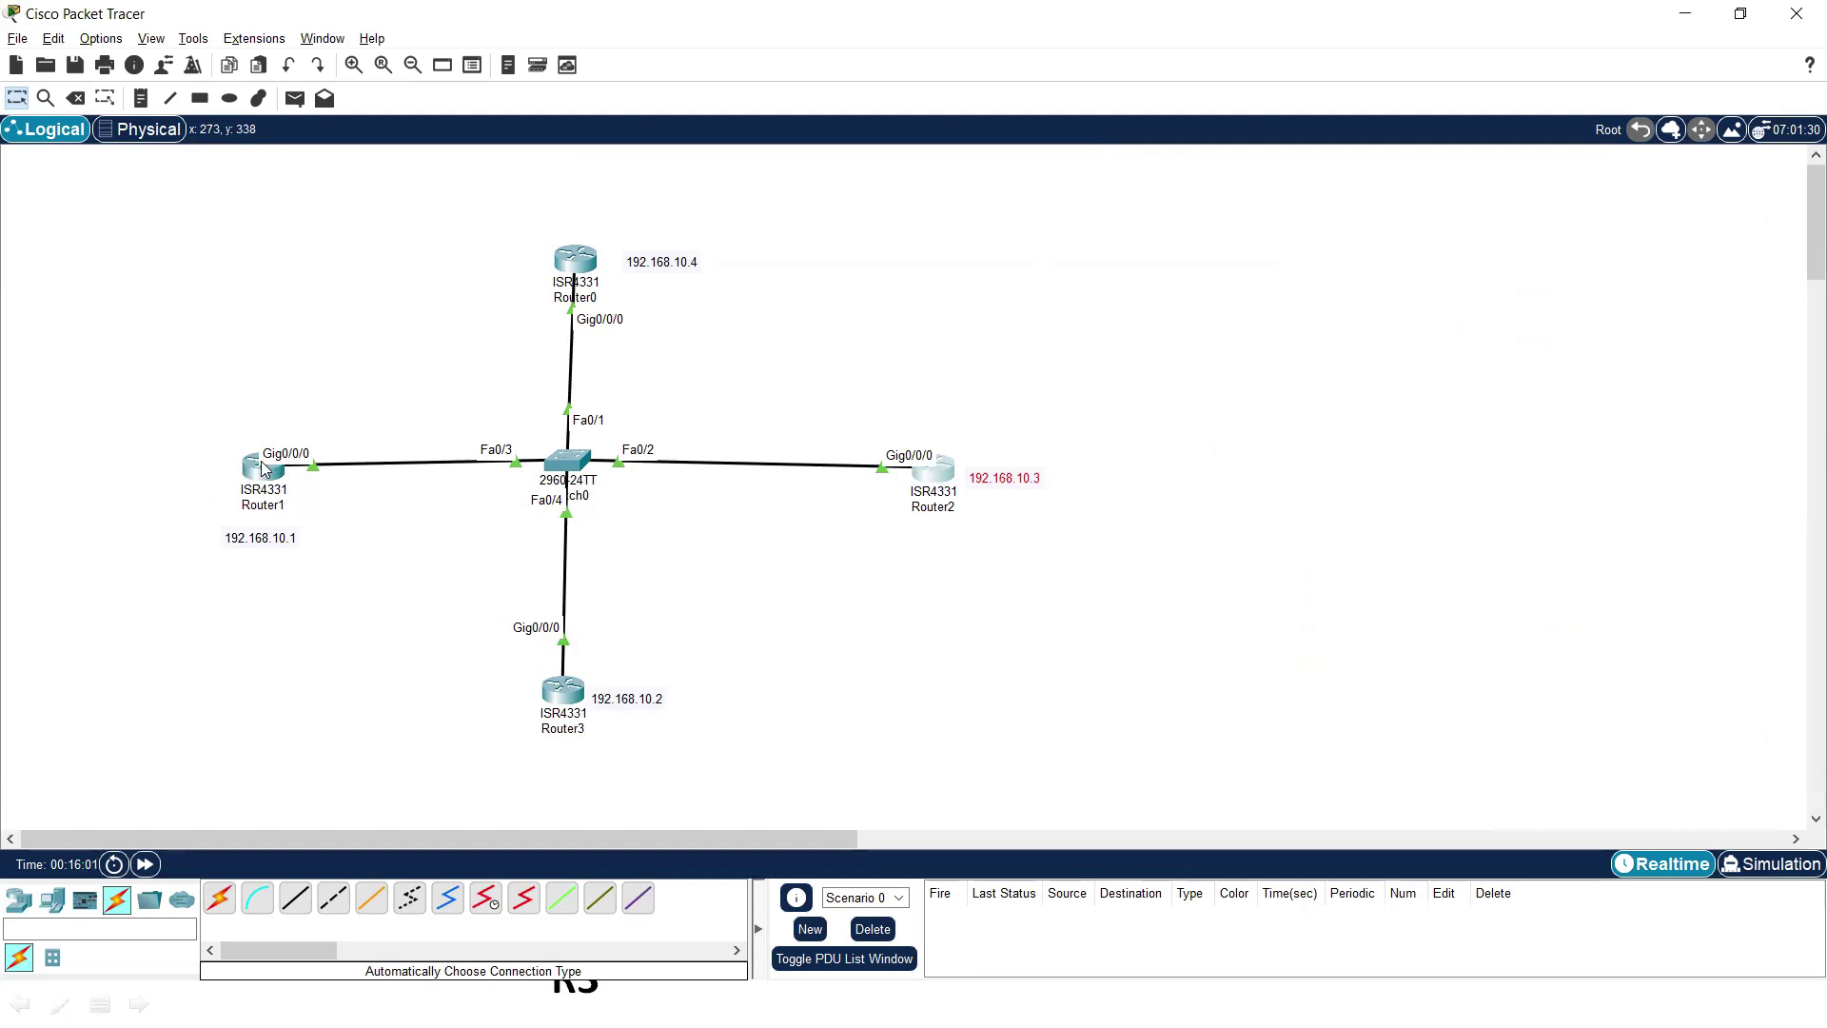
- Place text notes reading "Priority: 1" beside Router0 and above Router2
left_click(141, 98)
left_click(636, 299)
type("Pro")
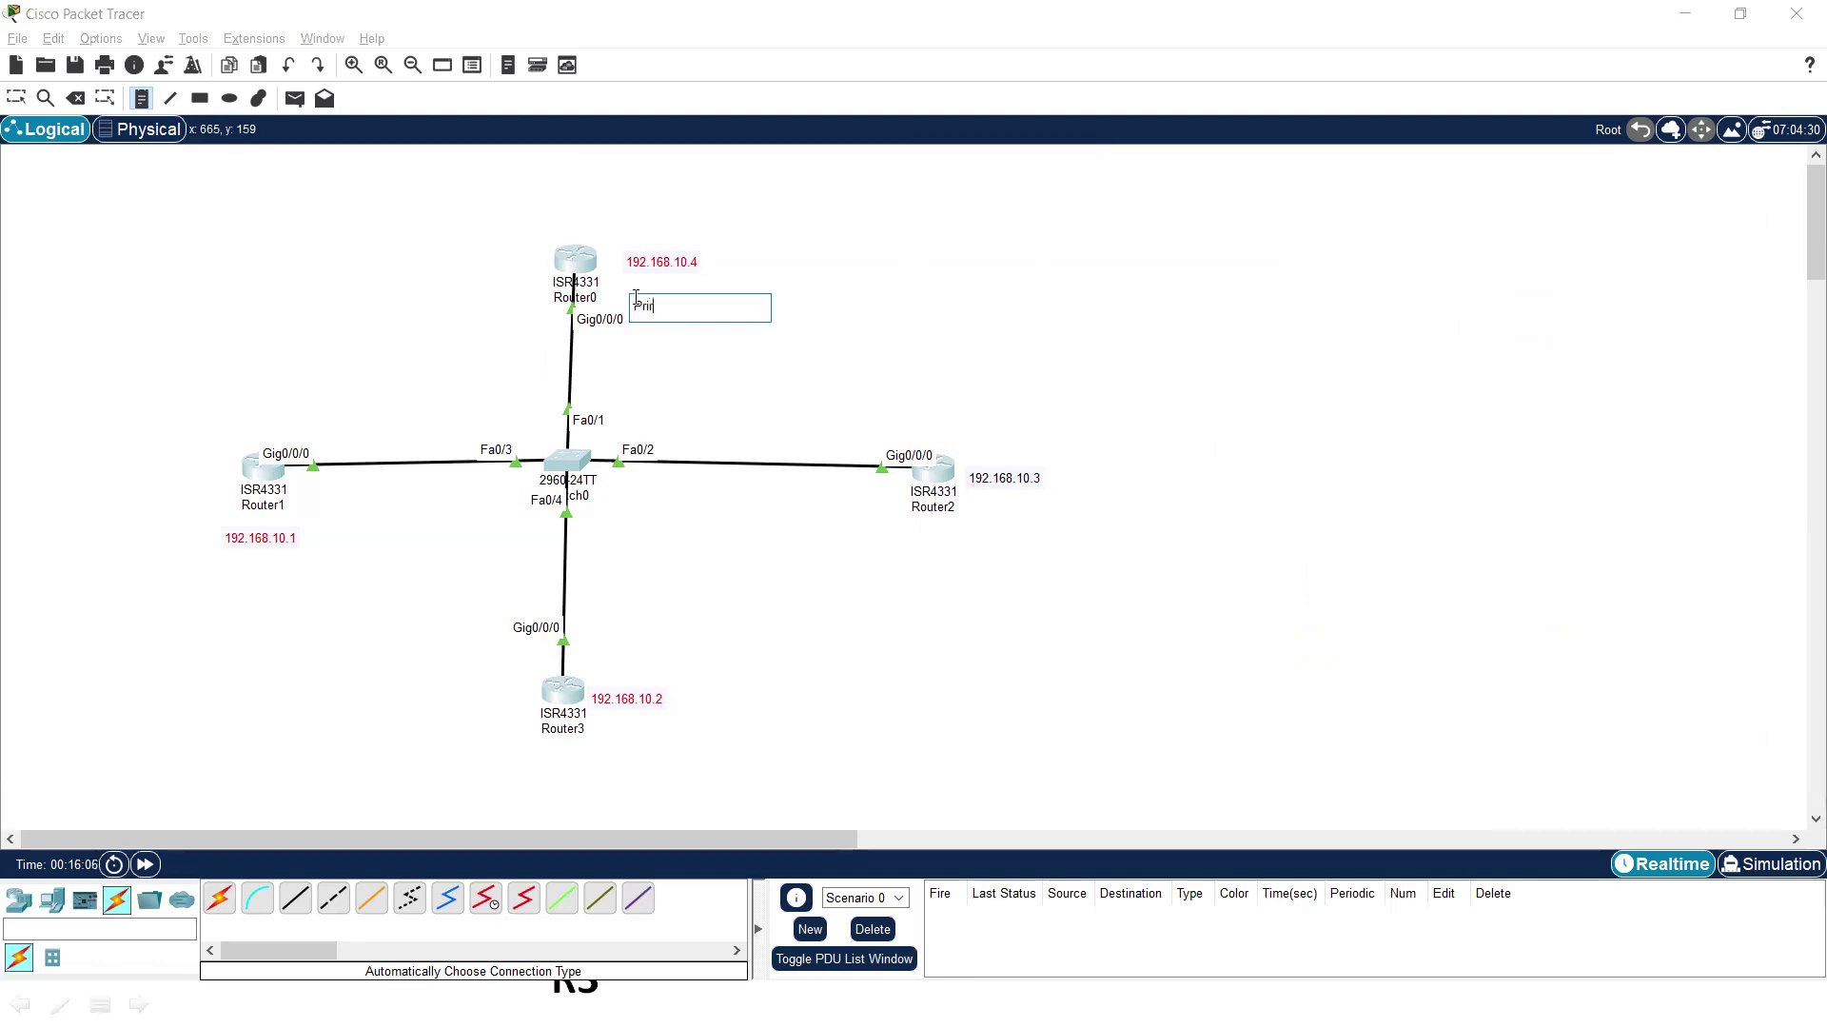
key("BackSpace")
key("BackSpace")
type("ority")
left_click(847, 306)
left_click(916, 415)
type("Priority: 1")
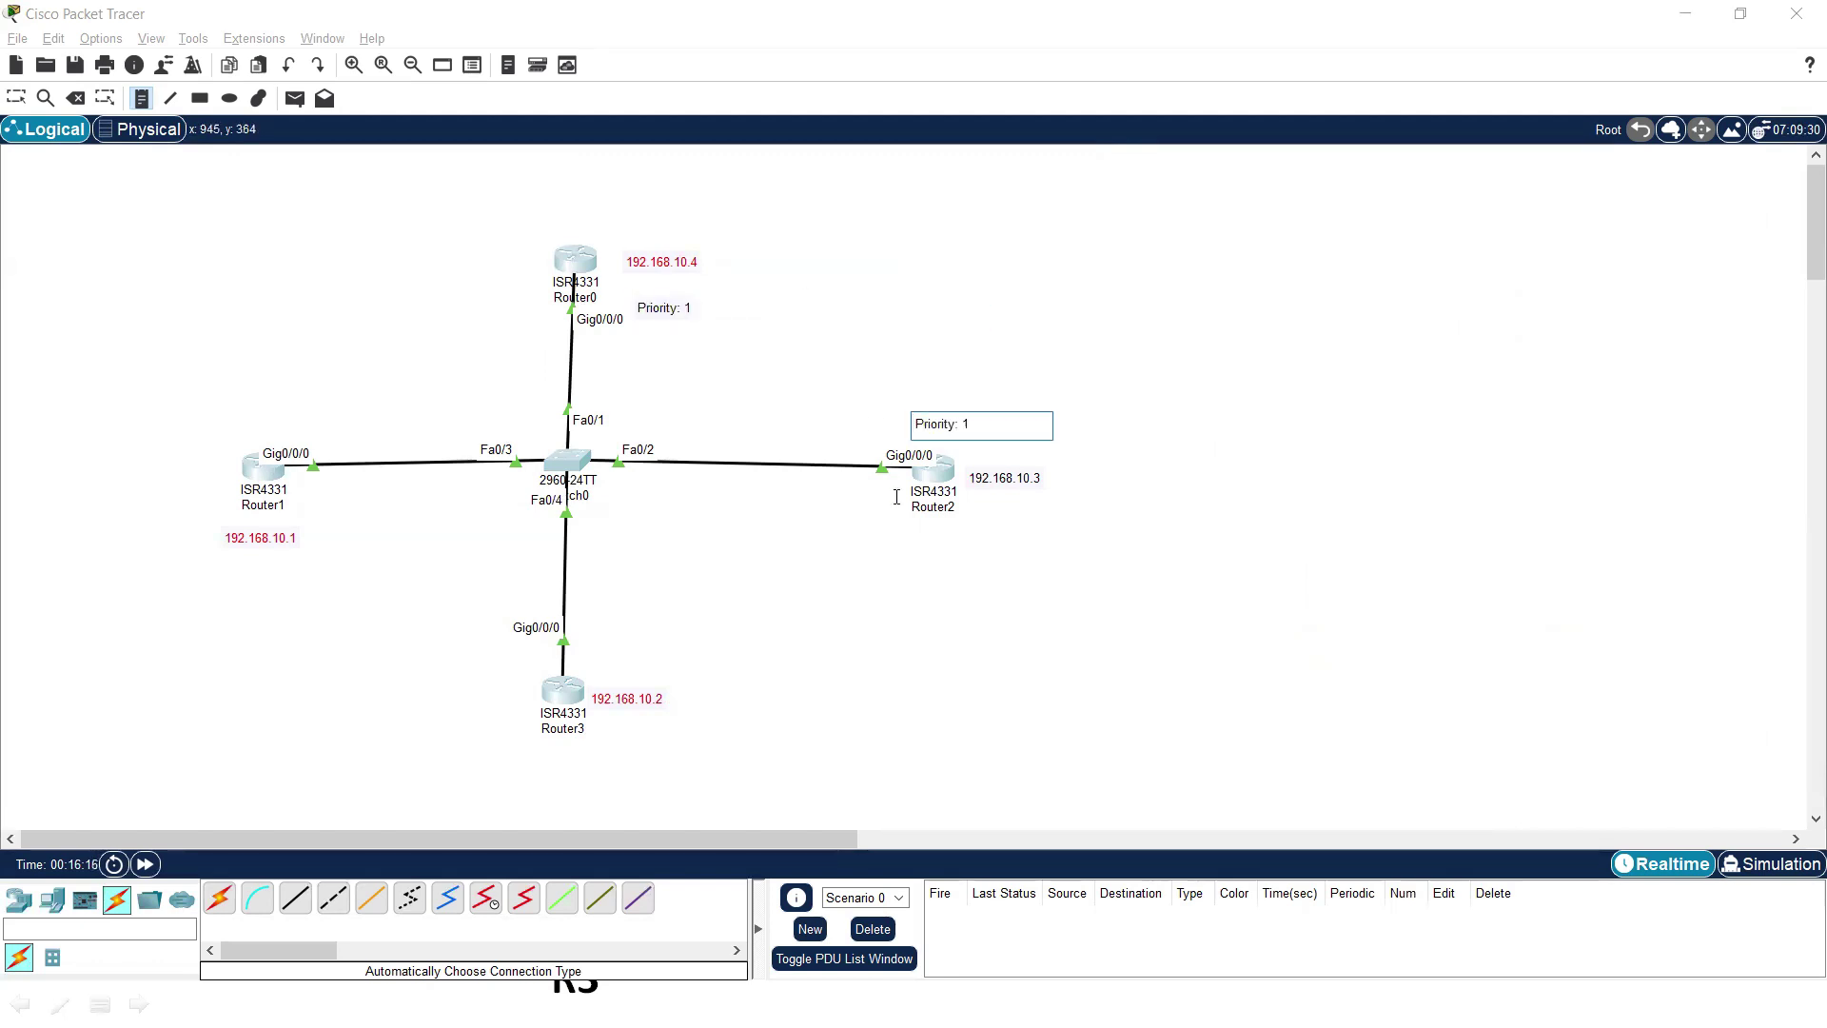
- Place "Priority: 1" notes beside Router3 and above Router1, moving the Router1 note closer to its router
left_click(602, 643)
type("Priority: 1")
left_click(266, 365)
type("Priority: 1")
left_click(16, 98)
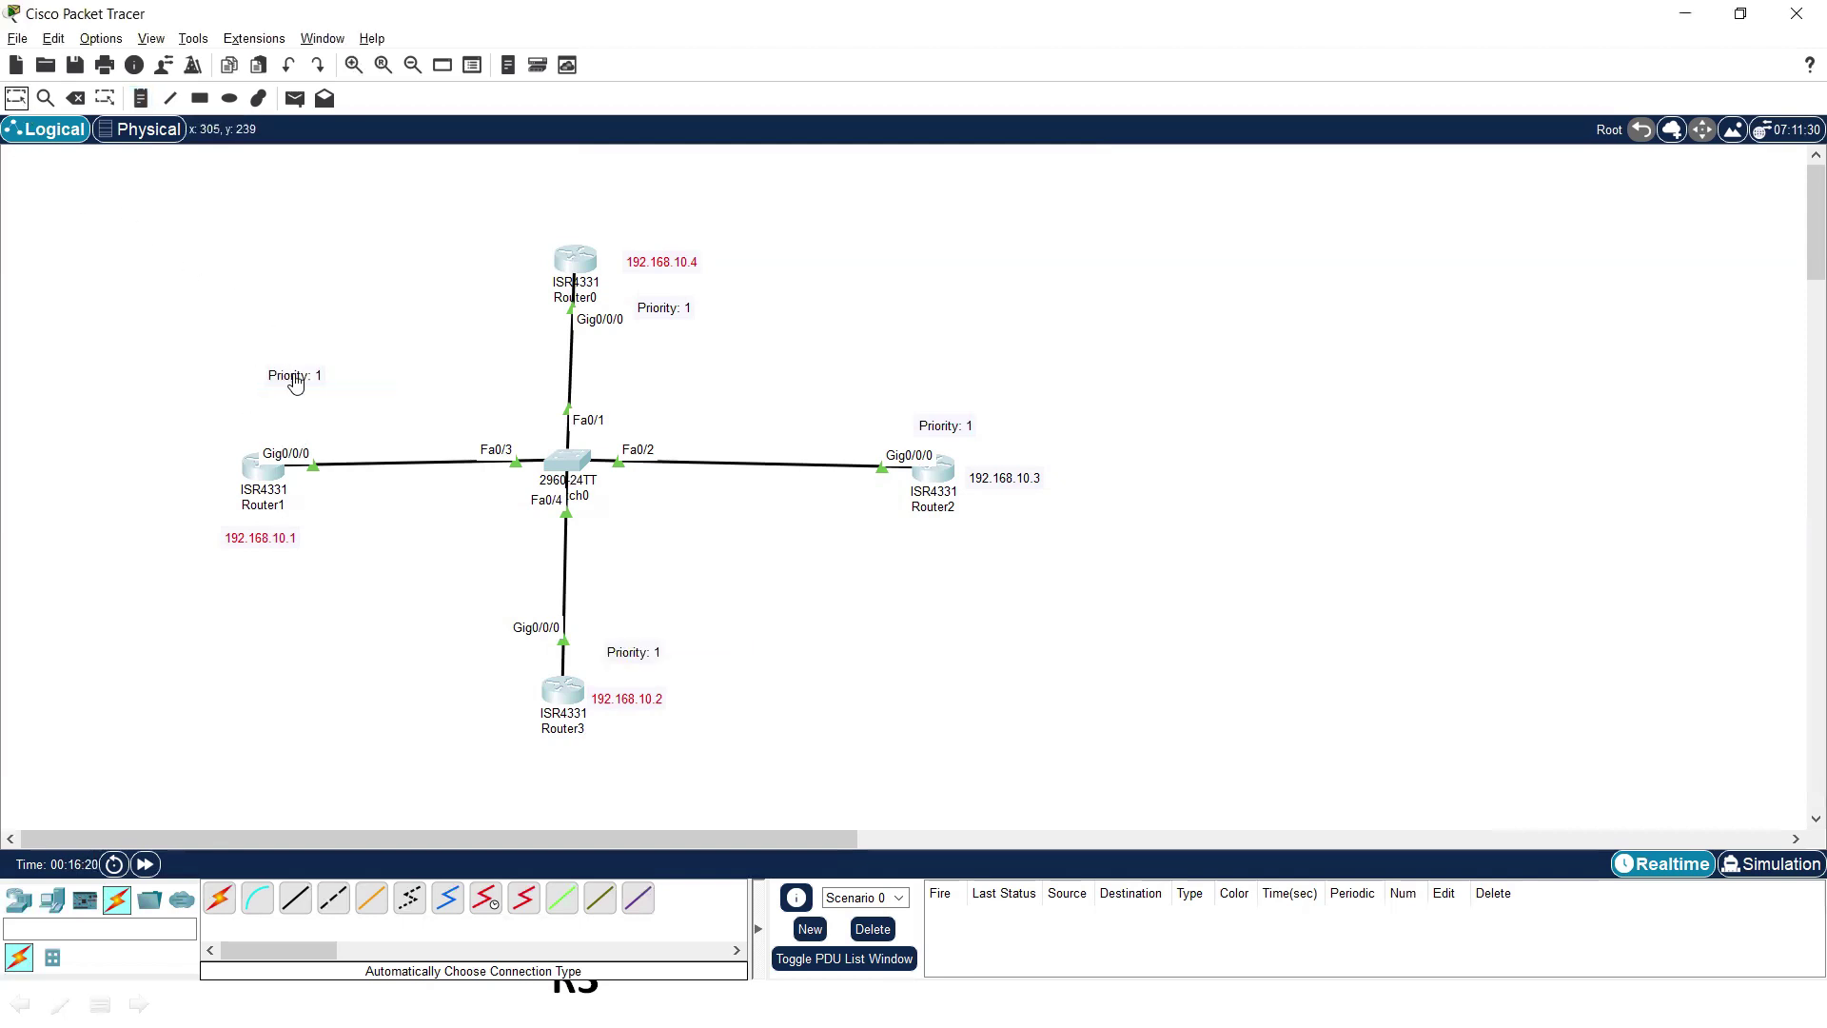
left_click_drag(289, 377, 271, 397)
- Add a "DR" note above Router0's address label and a "BDR" note beside Router2's priority note
left_click(141, 98)
left_click(641, 230)
type("DR")
key("ctrl+a")
left_click(983, 404)
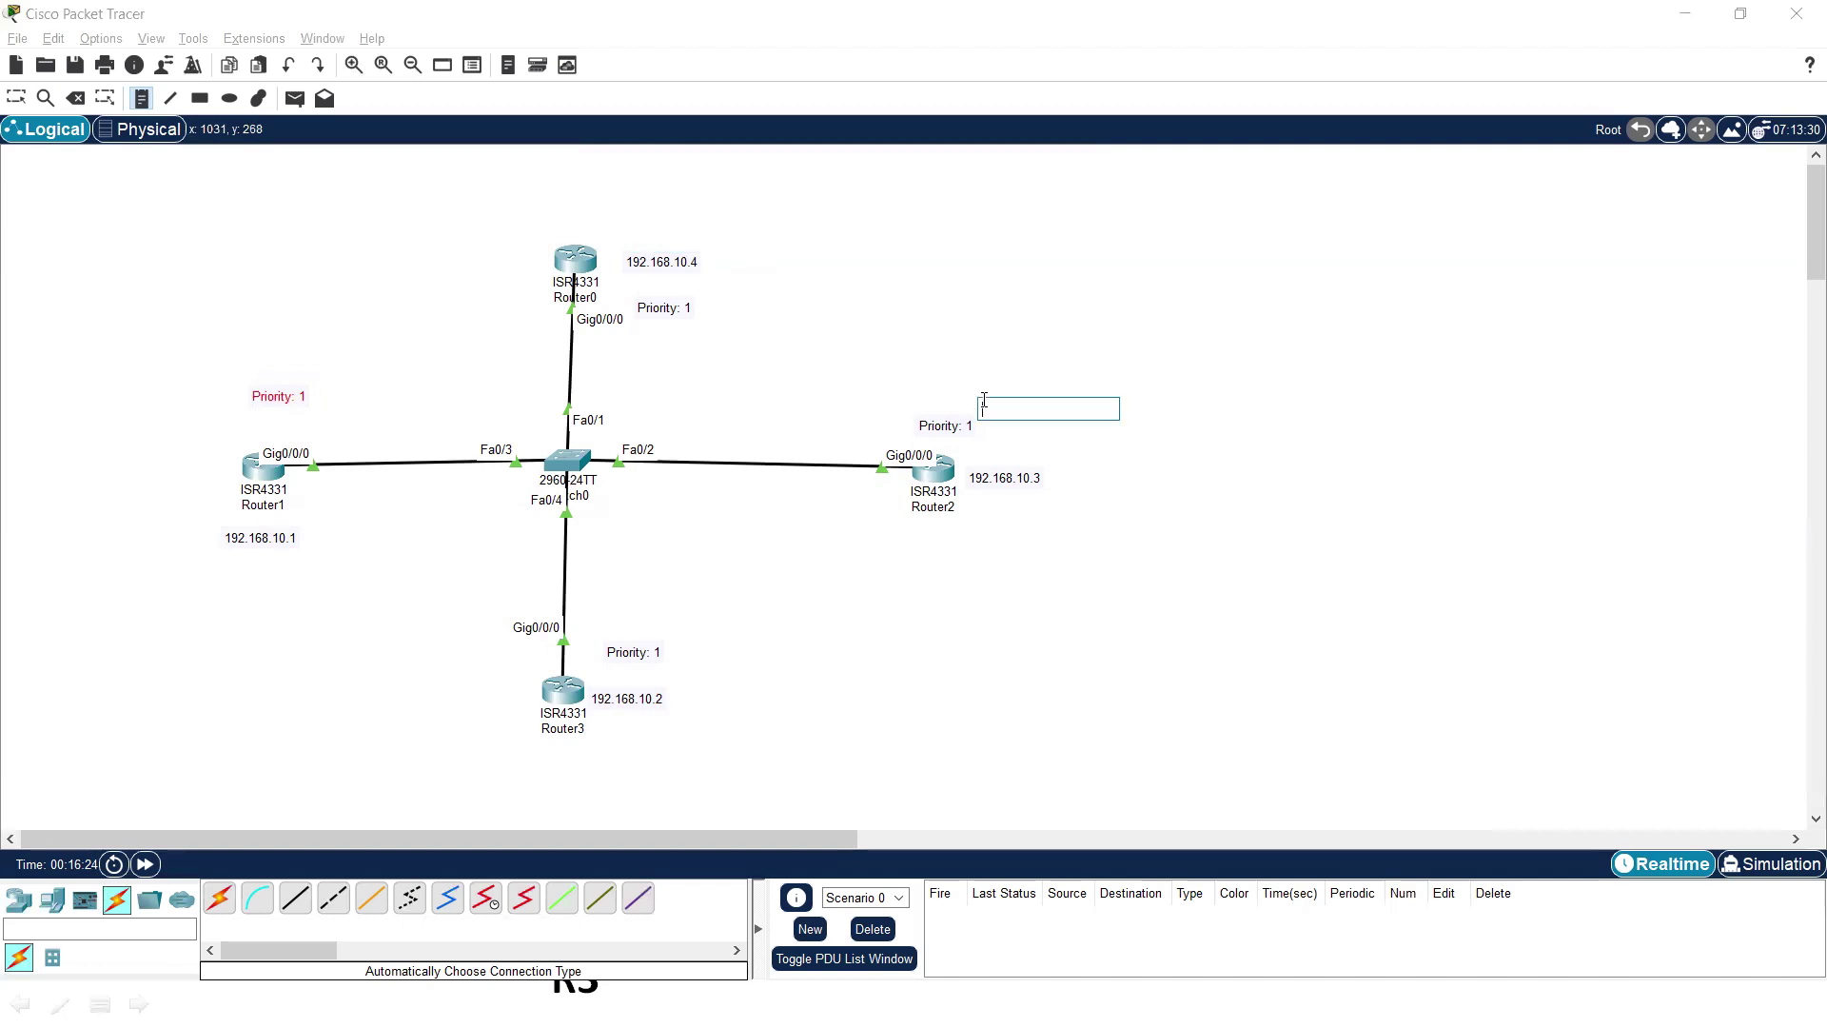
type("BDR")
- Place a "DR other" note above Router3's priority note and a "DR Other" note beside Router1
left_click(594, 598)
type("DR other")
left_click(305, 502)
type("DR")
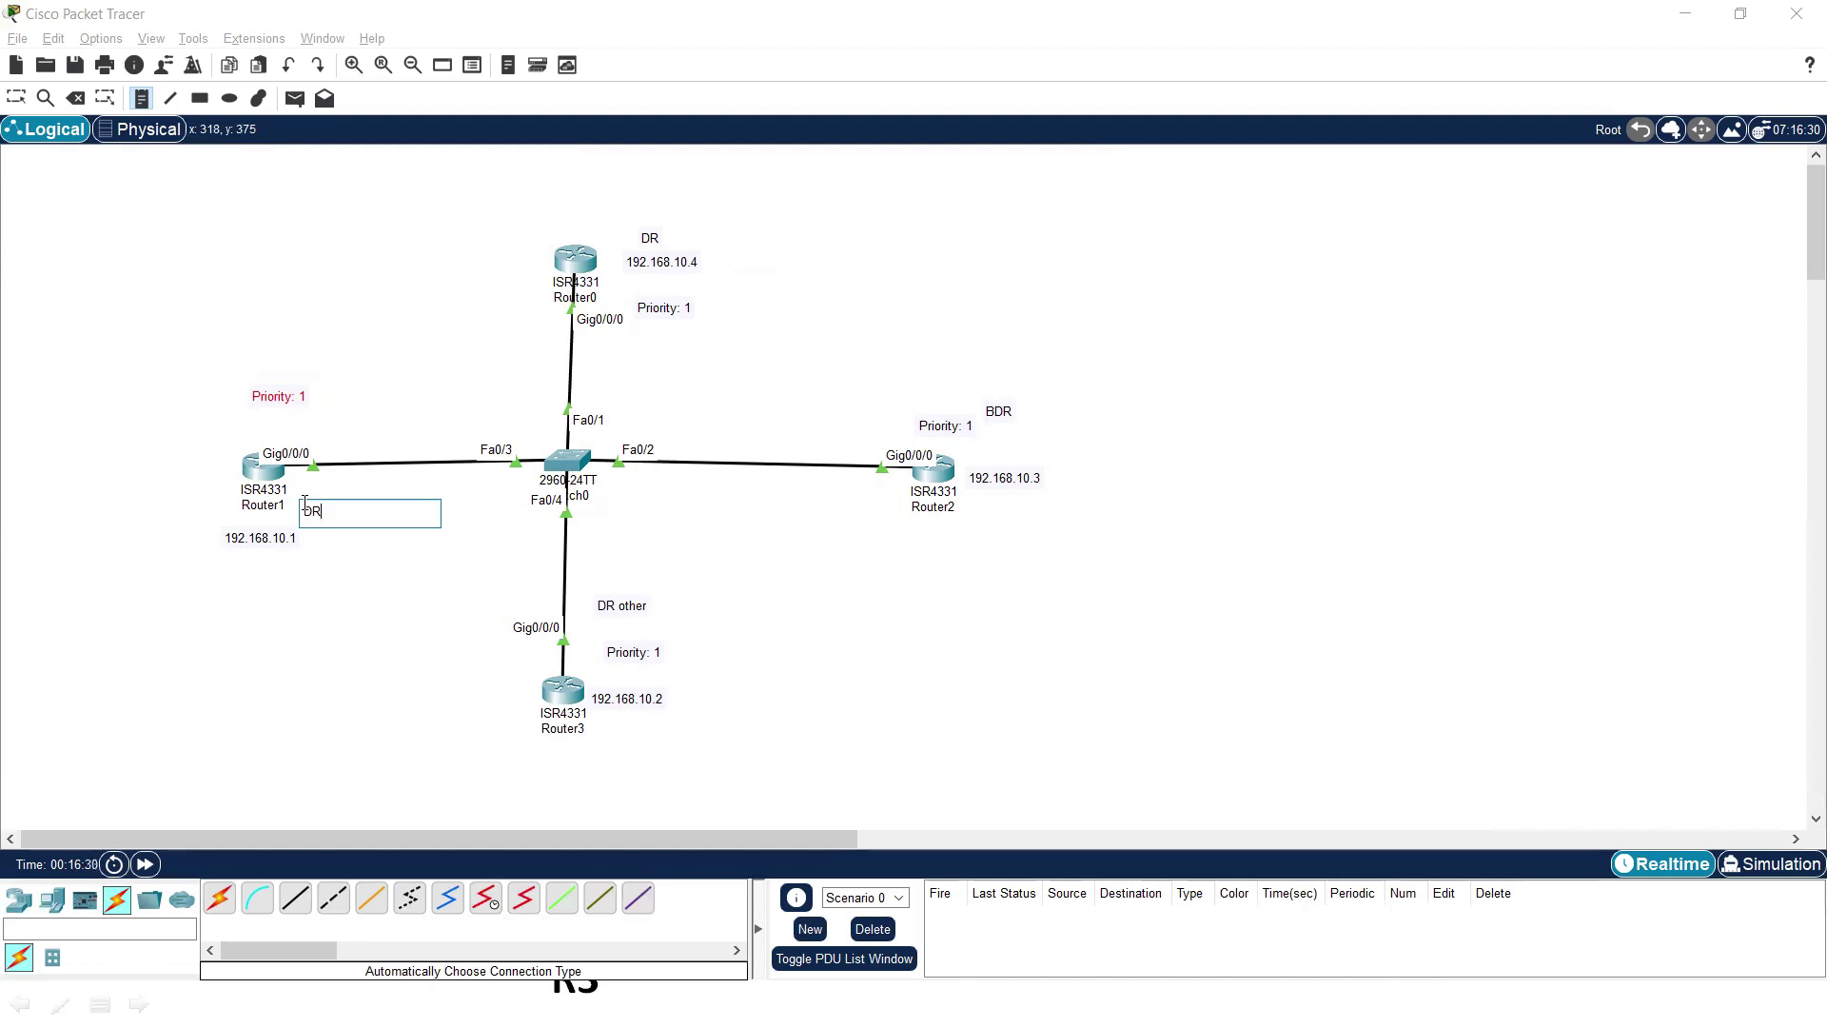
type(" N")
key("BackSpace")
type("Other")
left_click(993, 680)
key("Escape")
- Change the priority note above Router1 to read "Priority: 3"
left_click_drag(181, 358, 362, 580)
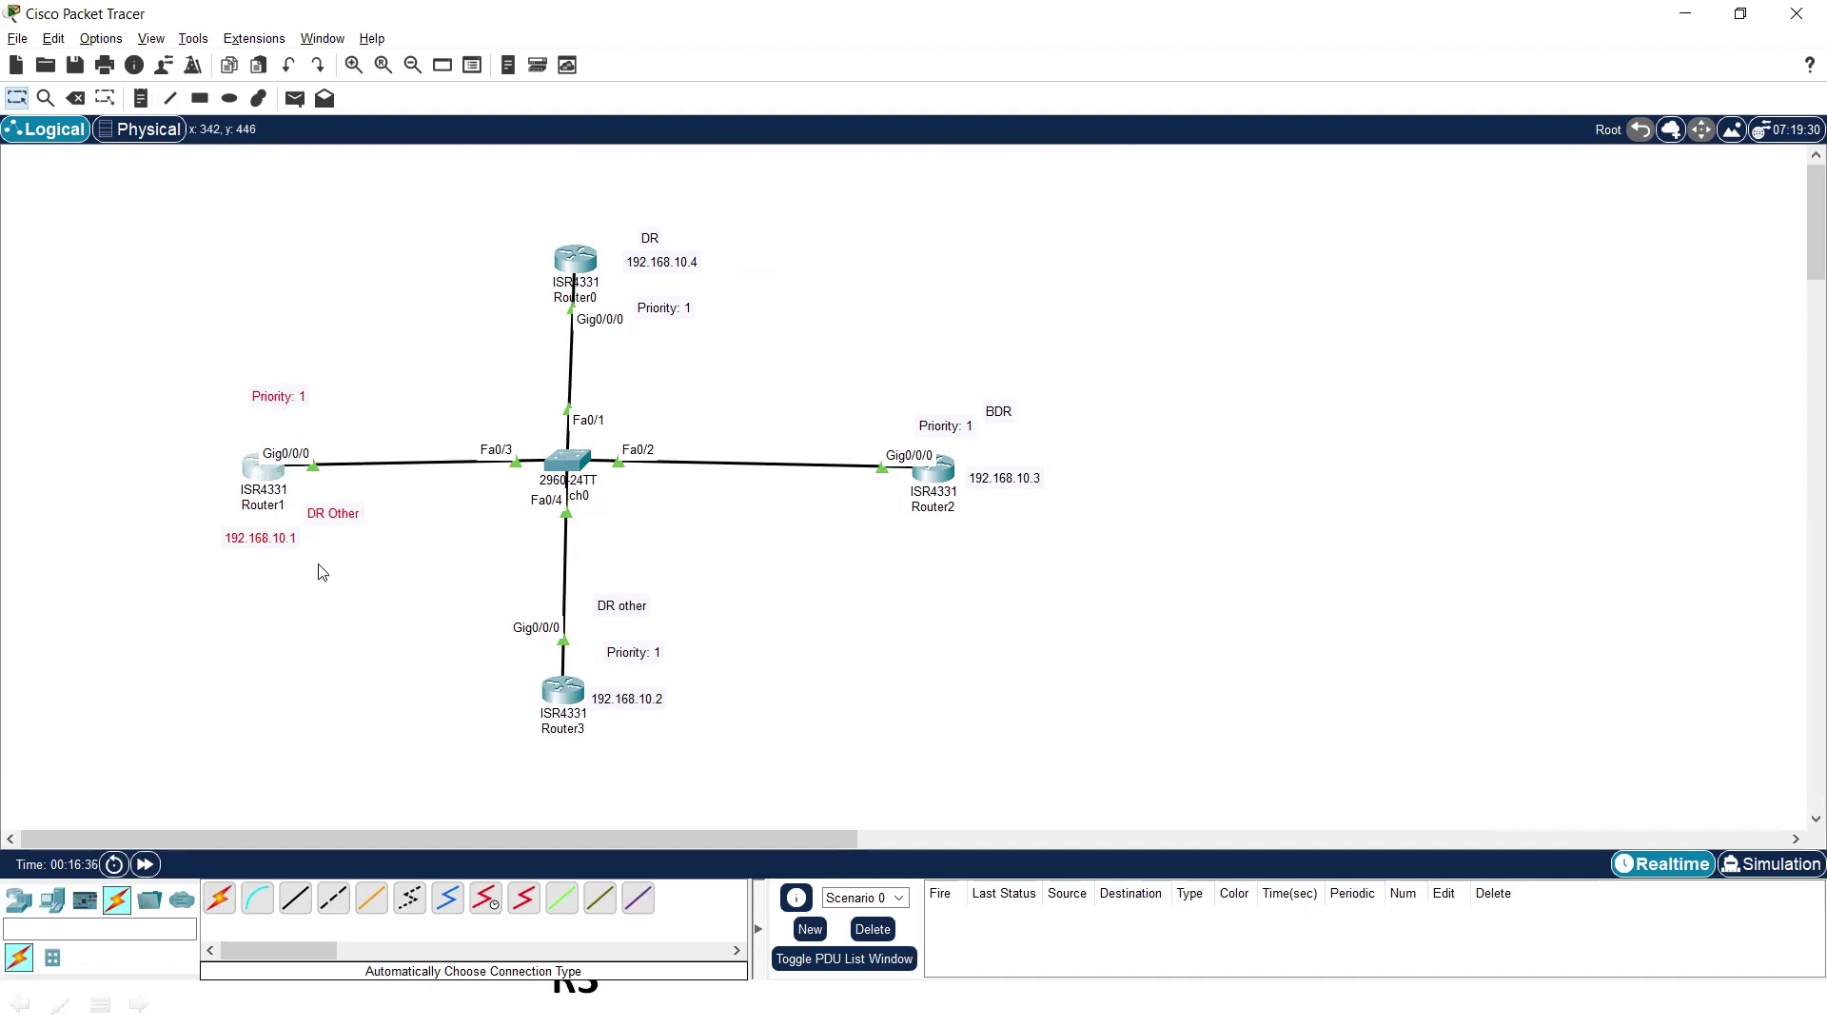
double_click(299, 397)
double_click(299, 398)
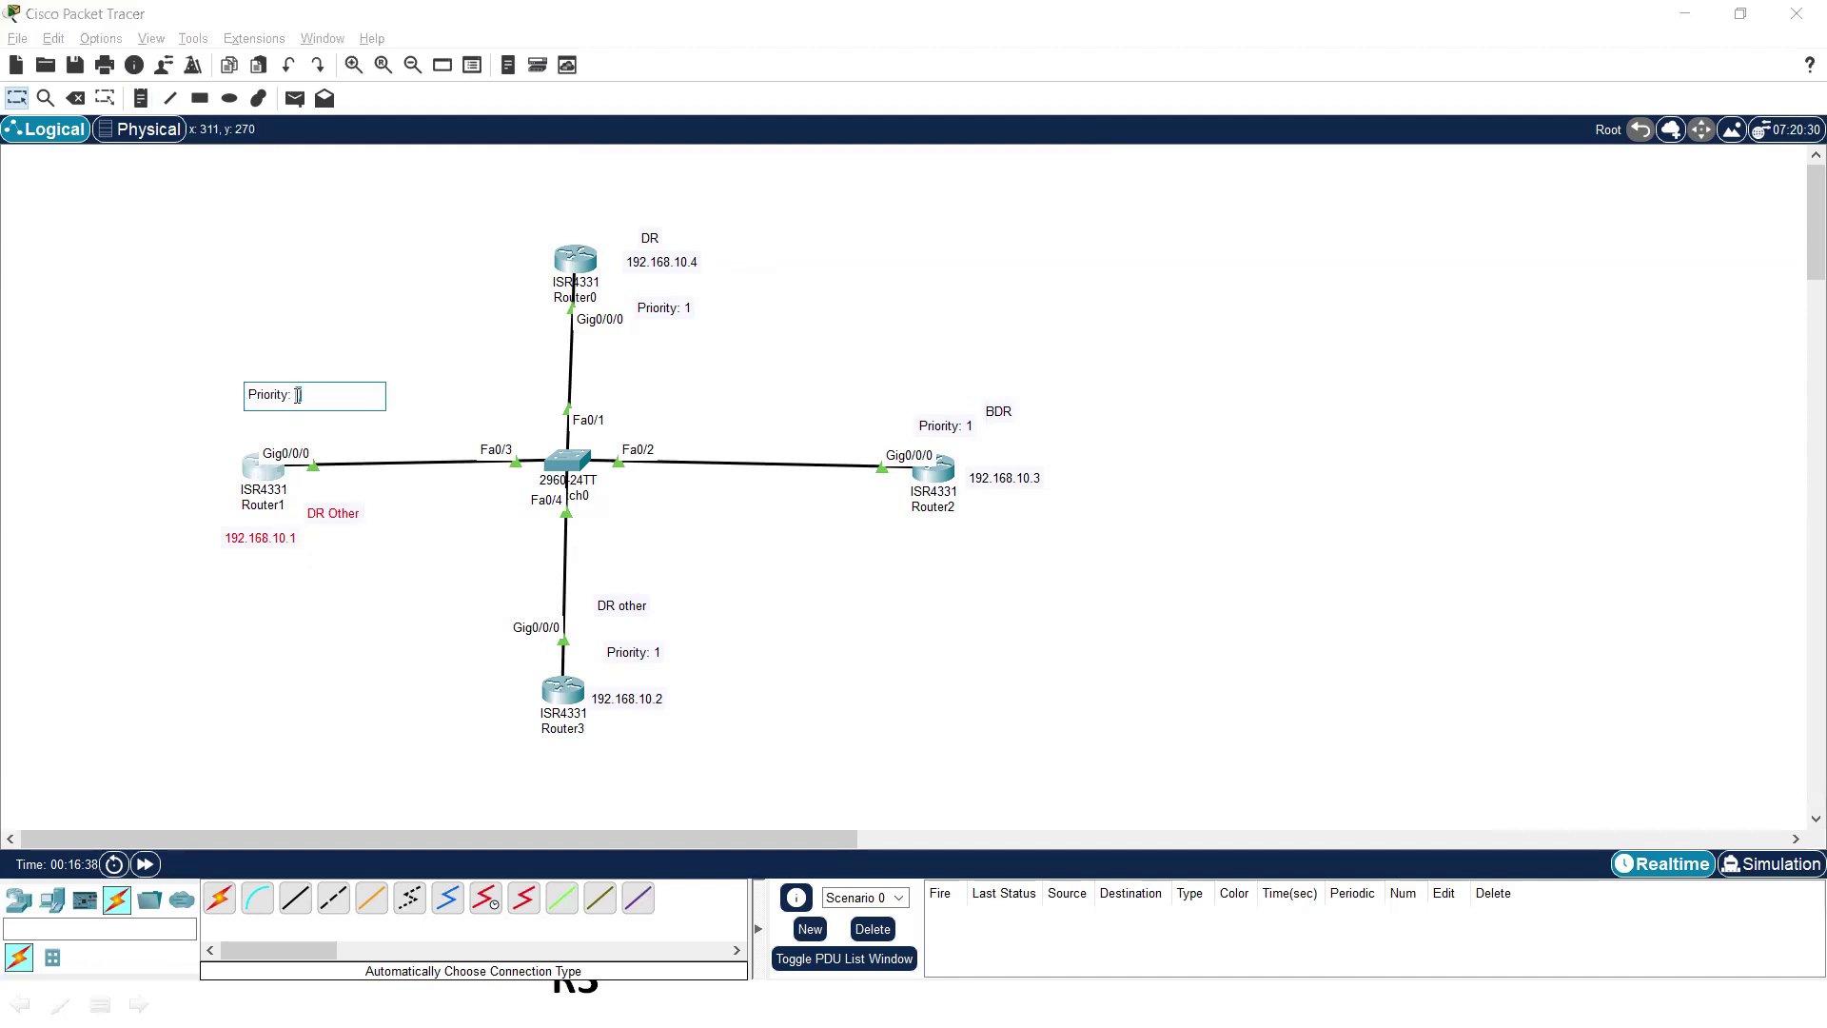
type("3")
left_click(326, 641)
left_click_drag(155, 368, 427, 687)
left_click(401, 657)
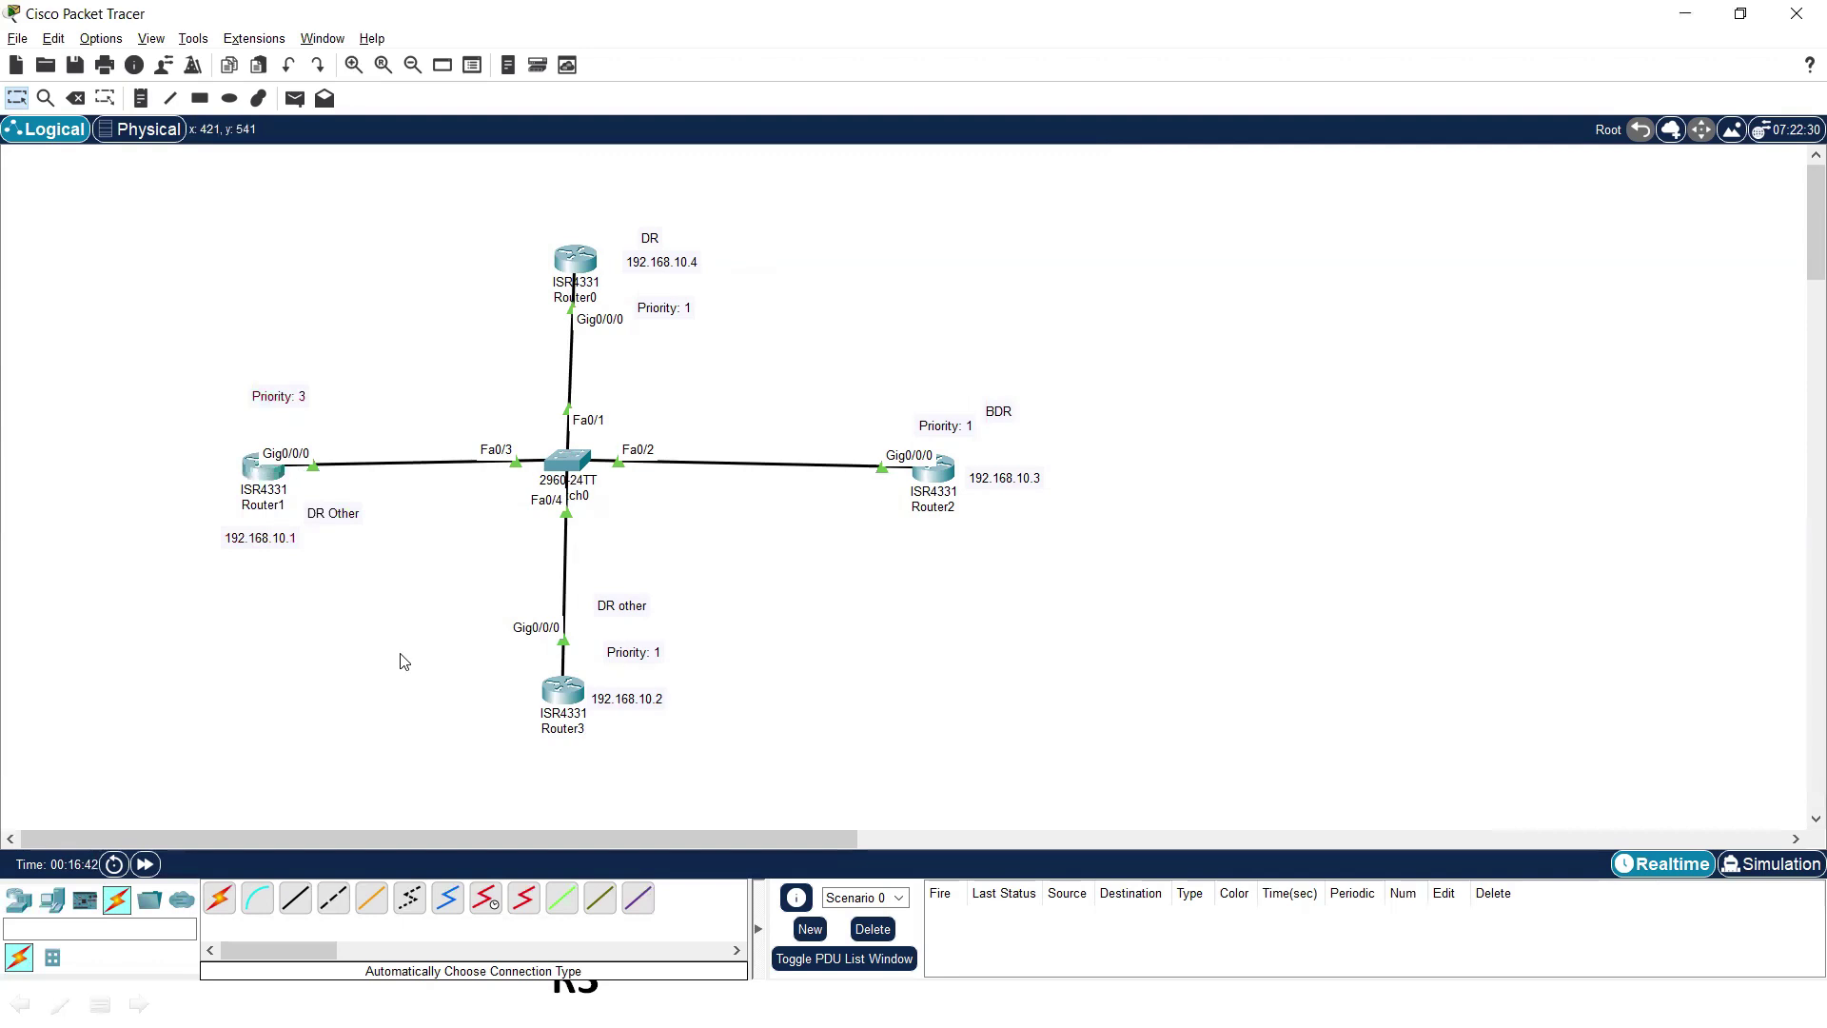
- Open Router1's command line and enter configuration mode for interface g0/0/0
left_click_drag(172, 362, 412, 579)
left_click(355, 599)
left_click(239, 470)
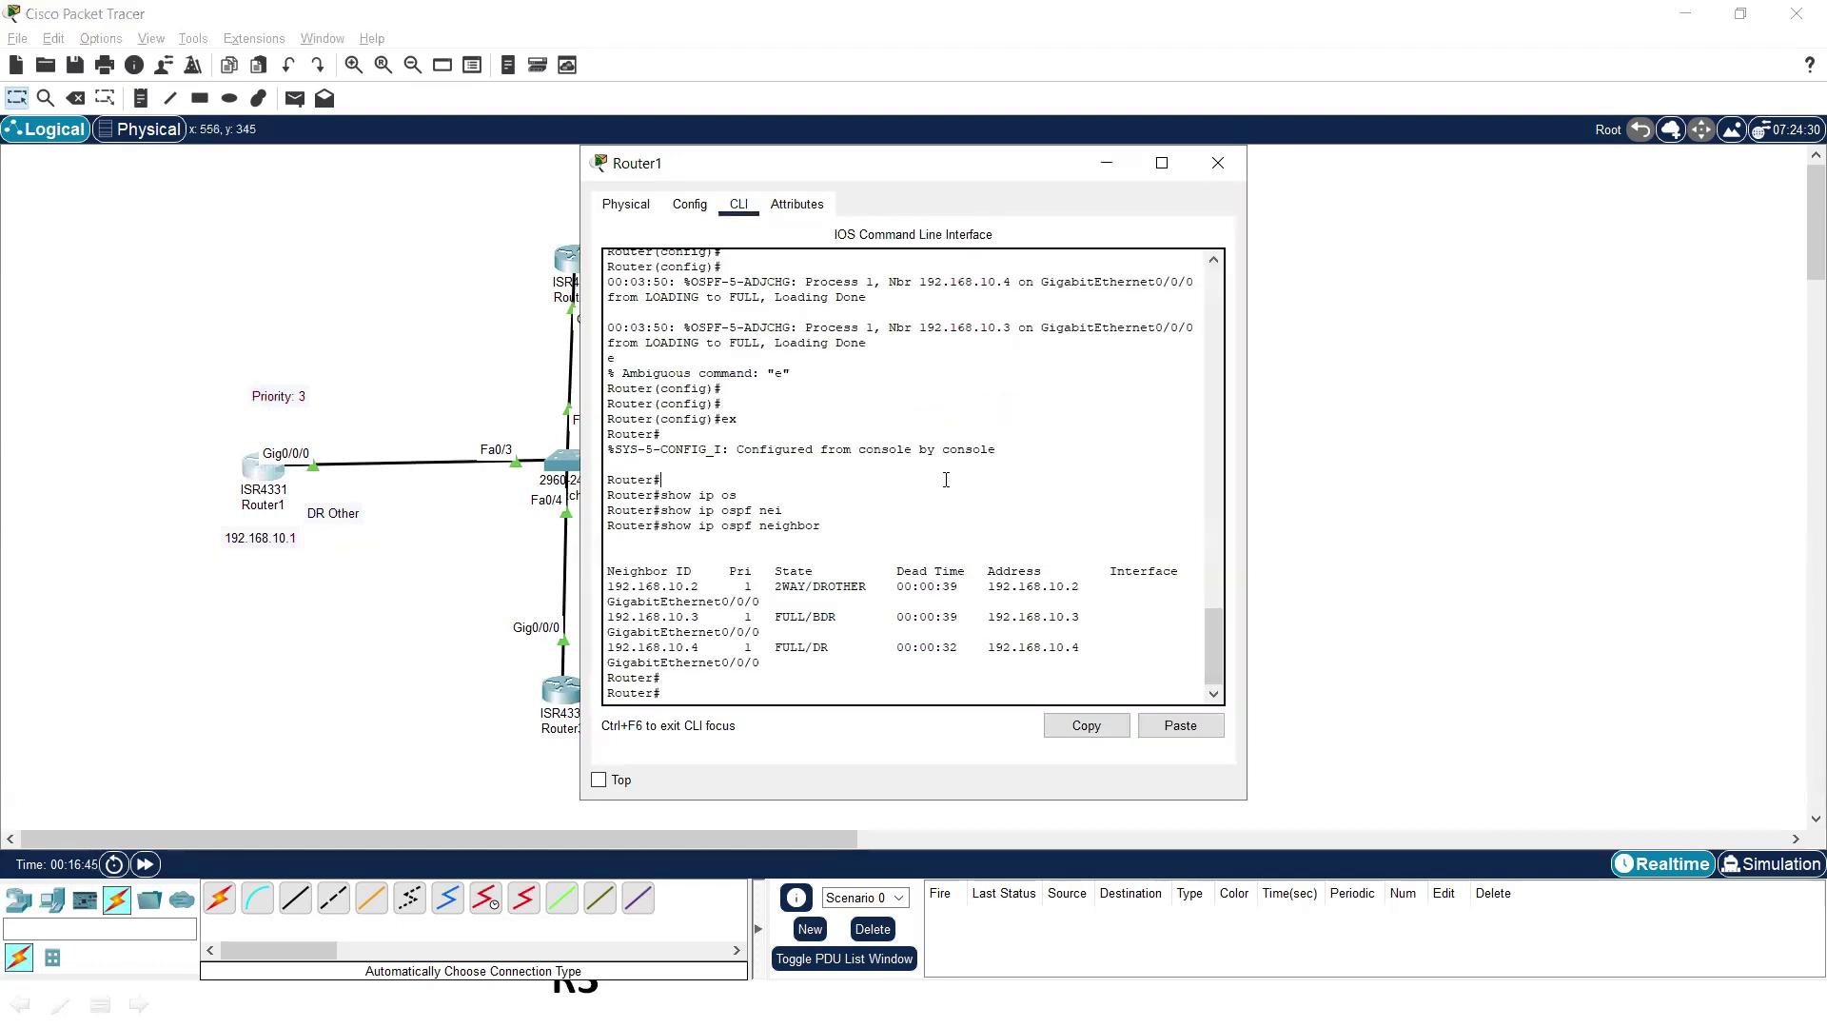
key("Return")
key("Return")
type("conf ")
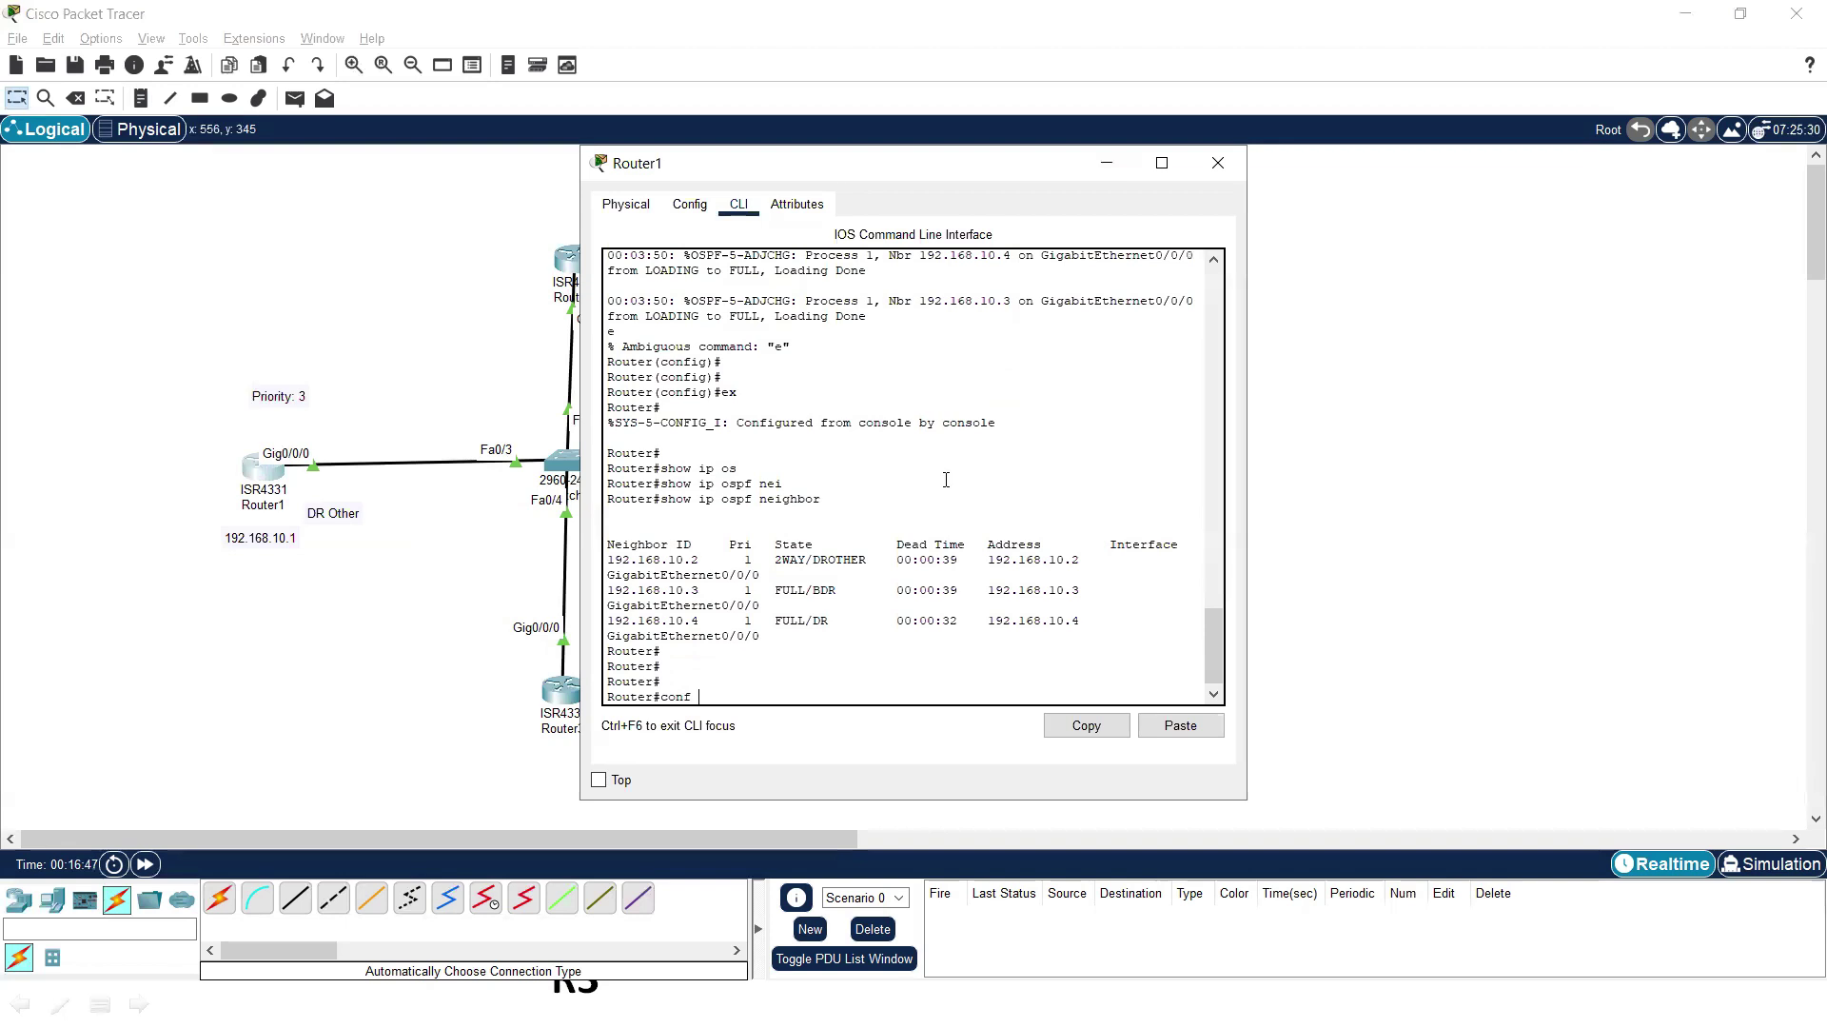
type("t")
key("Return")
key("Return")
key("Return")
type("int g0/0/0")
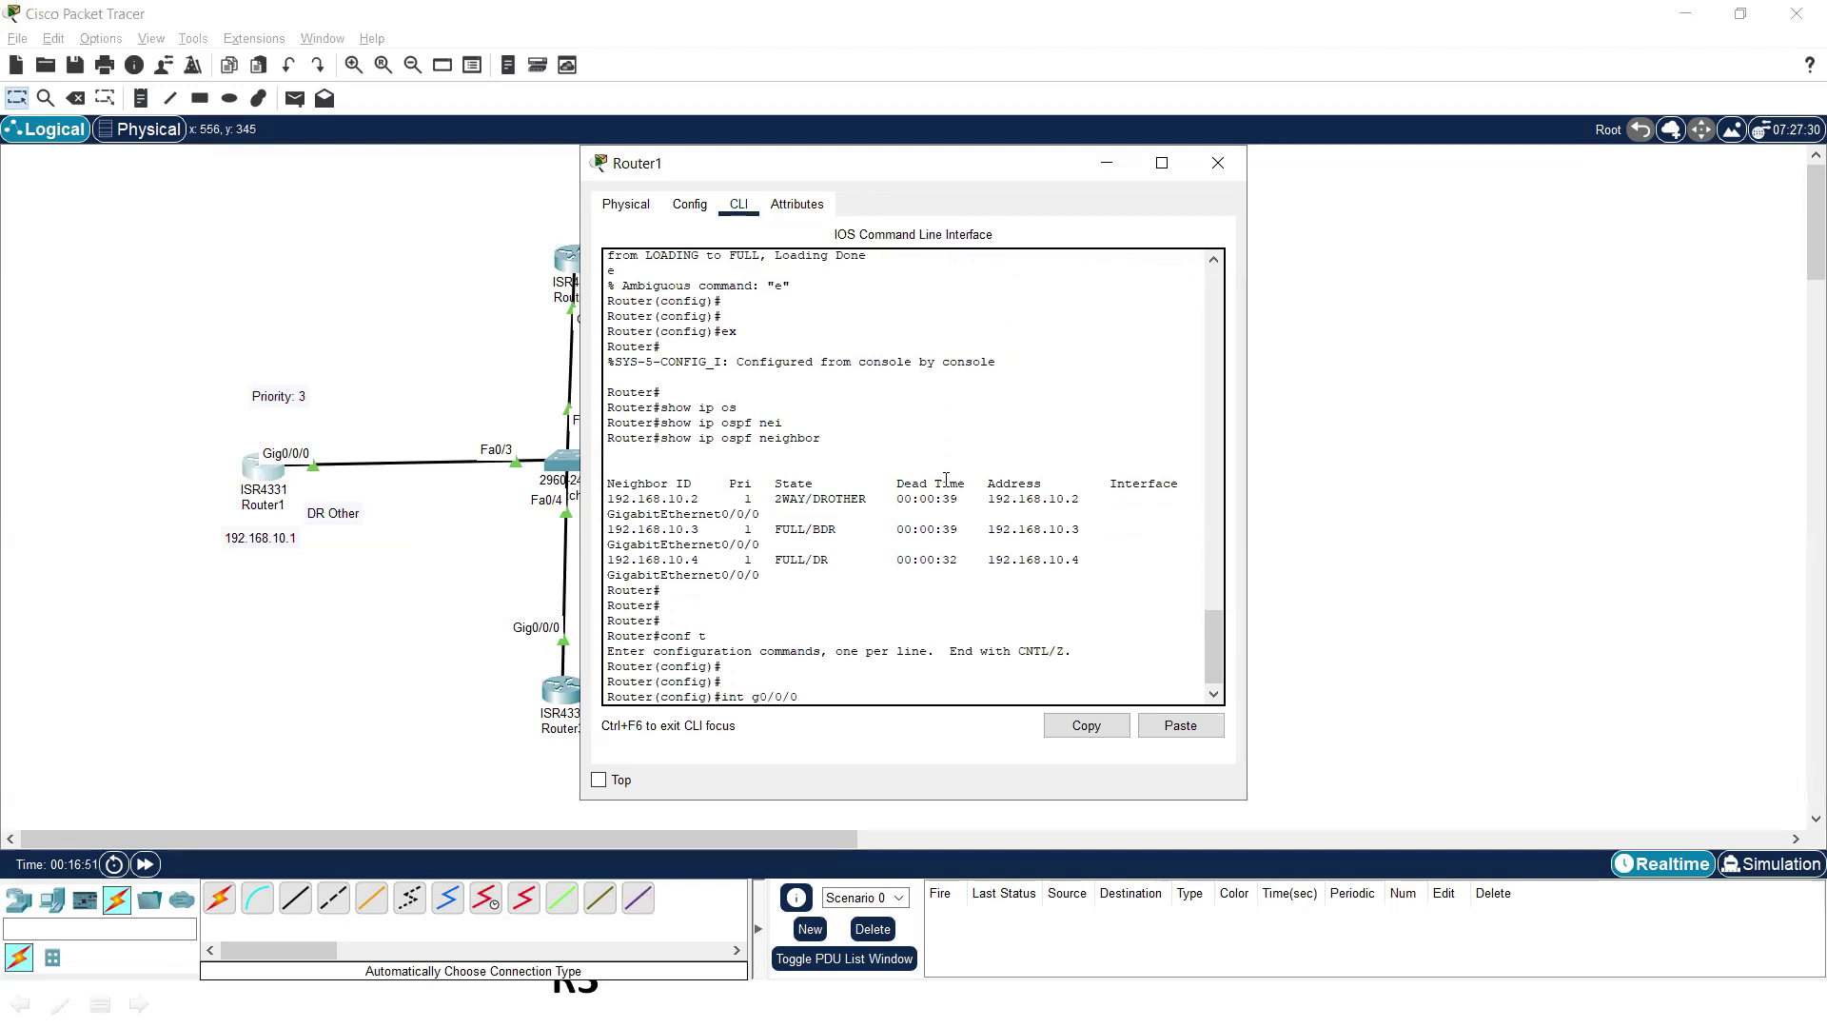
key("Return")
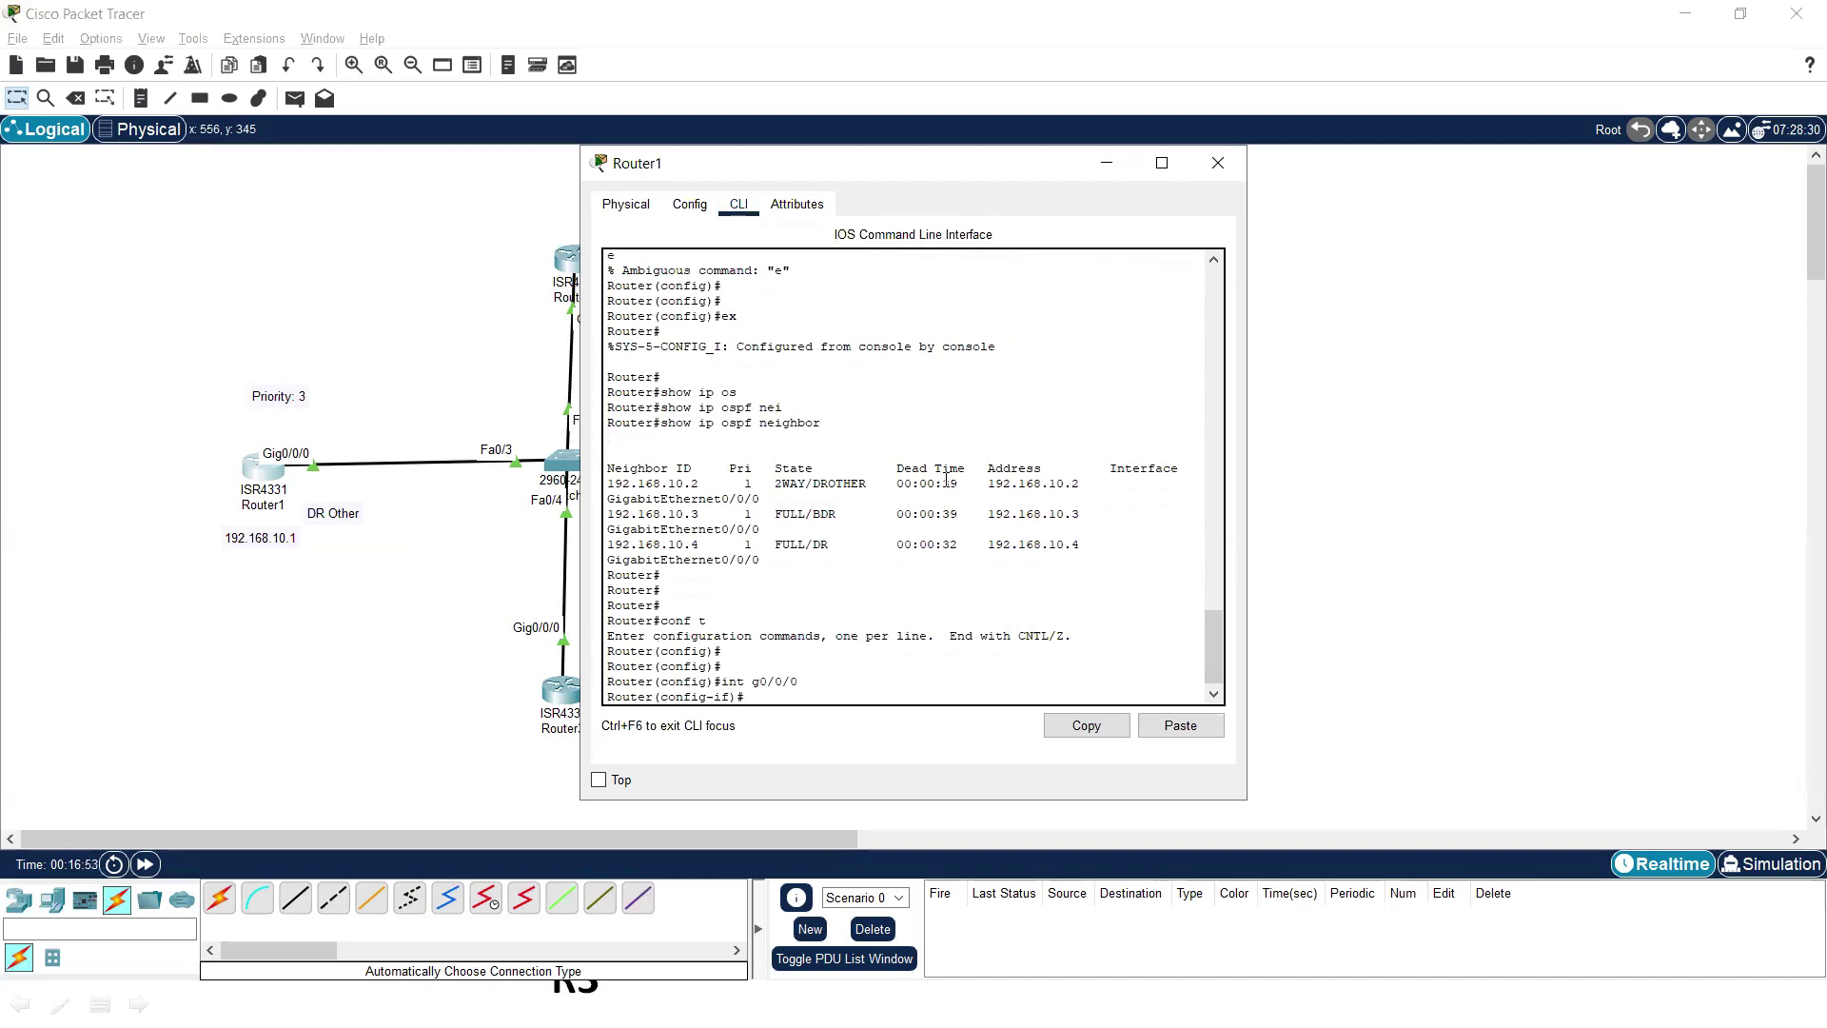
- Set the interface's OSPF priority to 3 with "ip ospf priority 3", and return to privileged mode
key("BackSpace")
key("BackSpace")
type("os")
key("Tab")
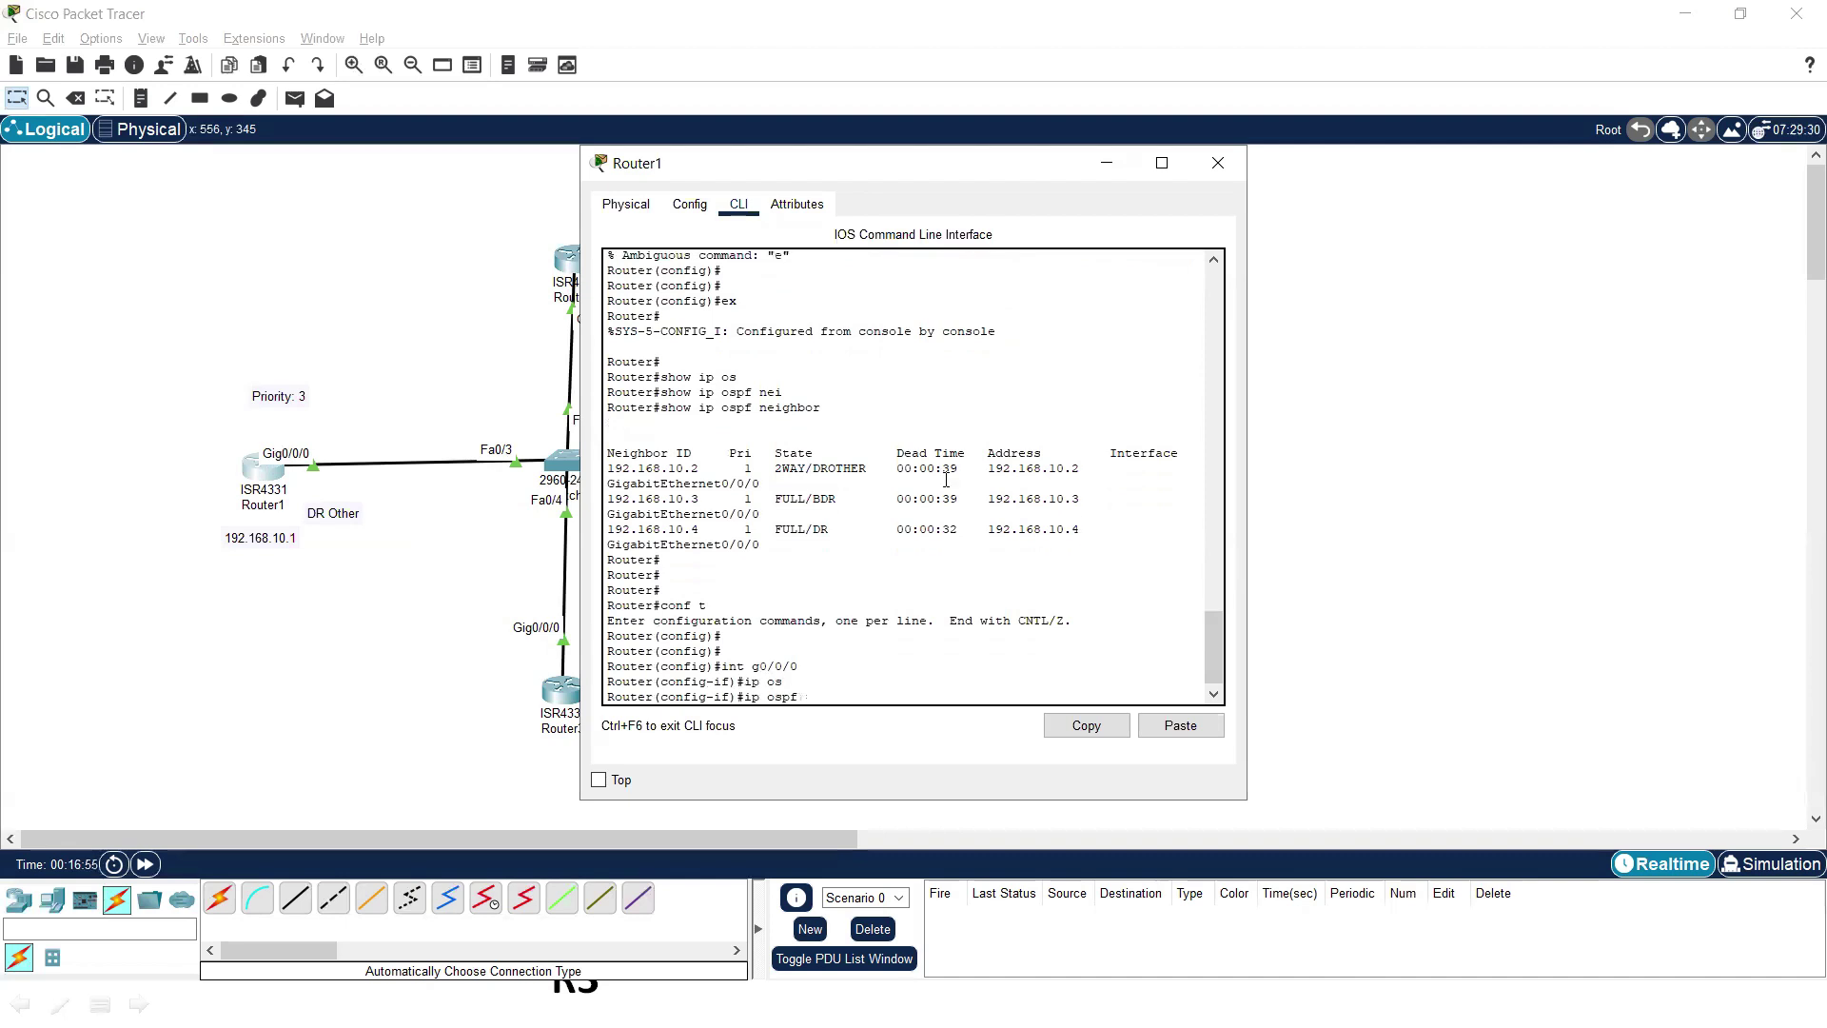
type("pri")
key("Tab")
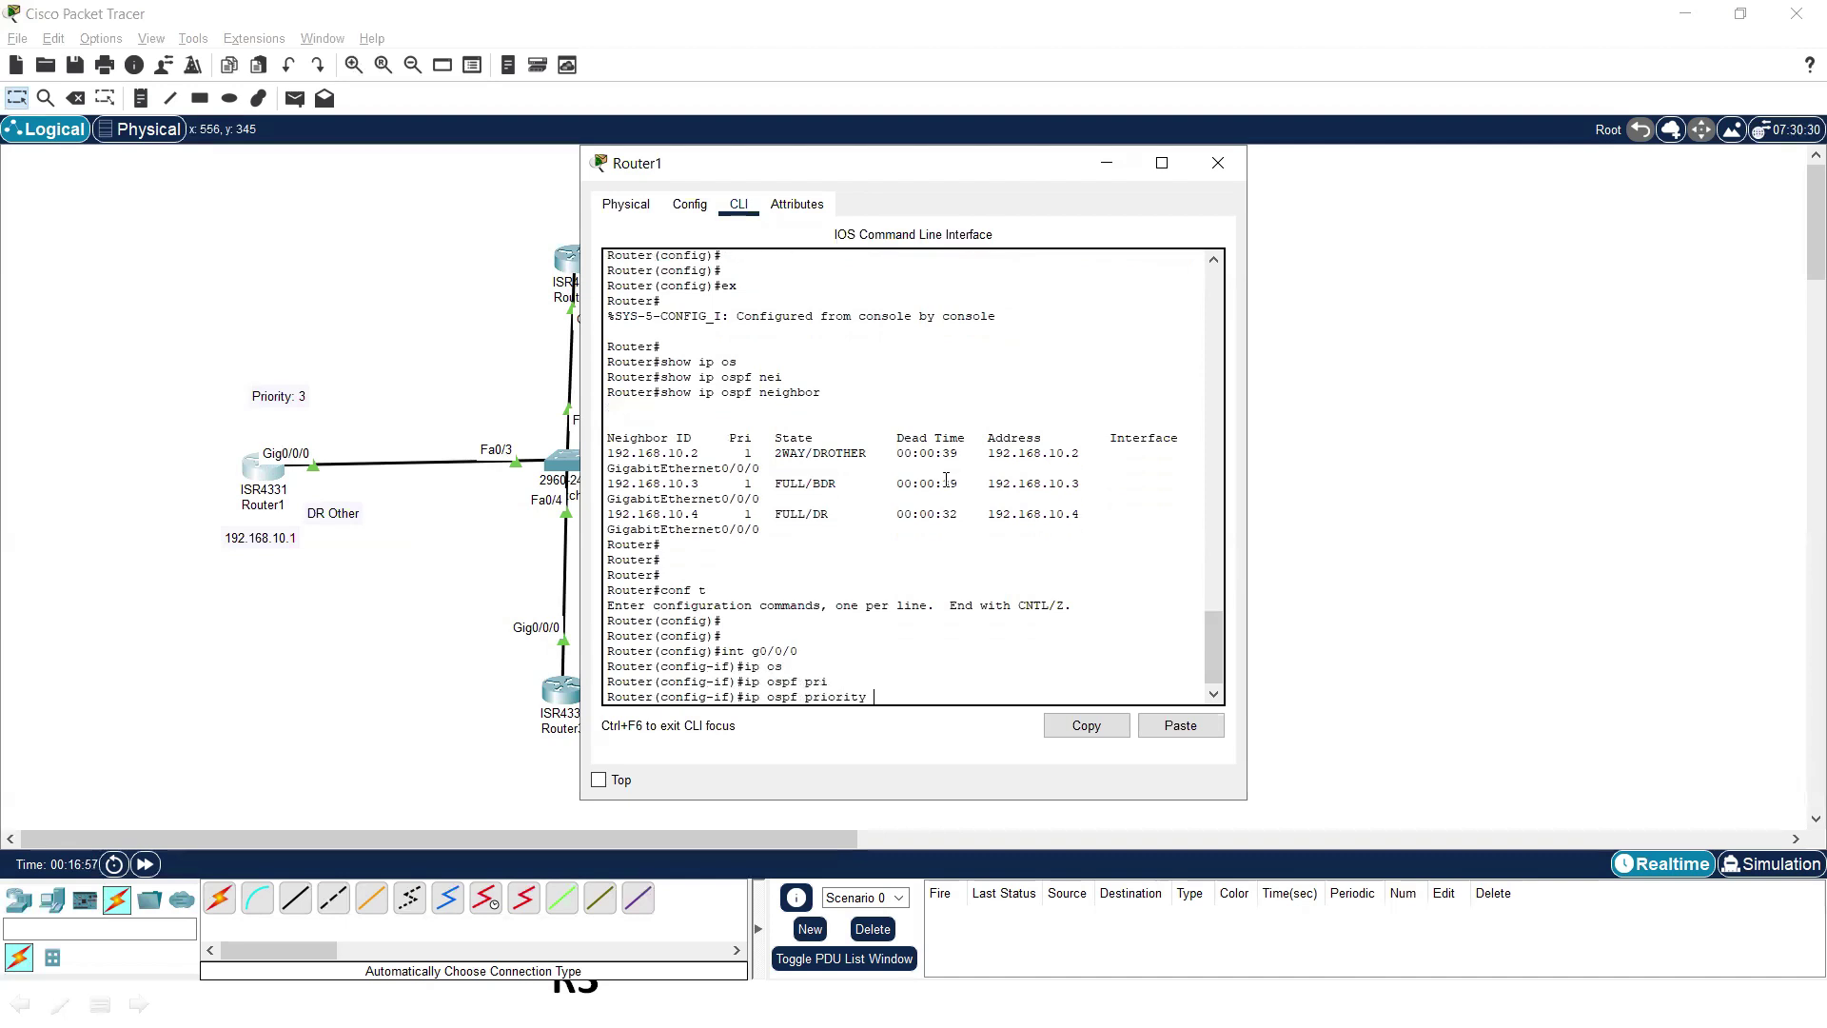
type("3")
key("Return")
type("ex")
key("Return")
key("Return")
key("Return")
key("Return")
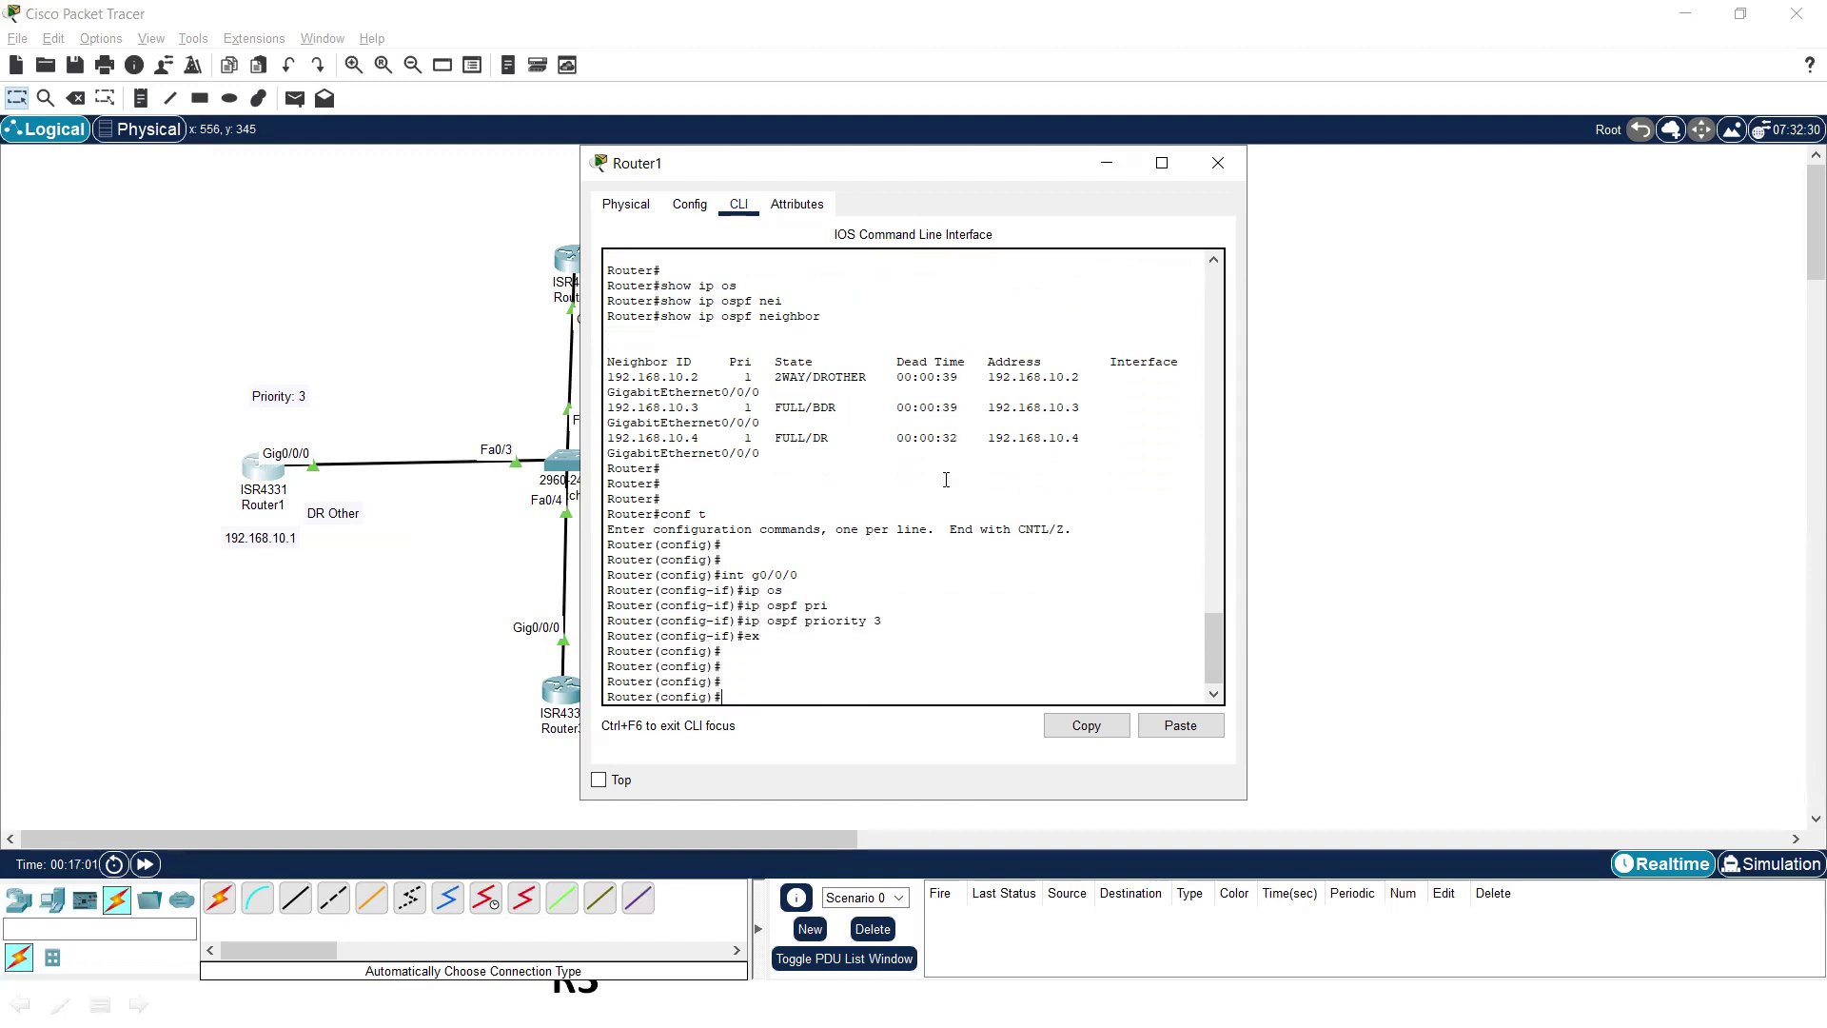
type("ex")
key("Return")
key("Return")
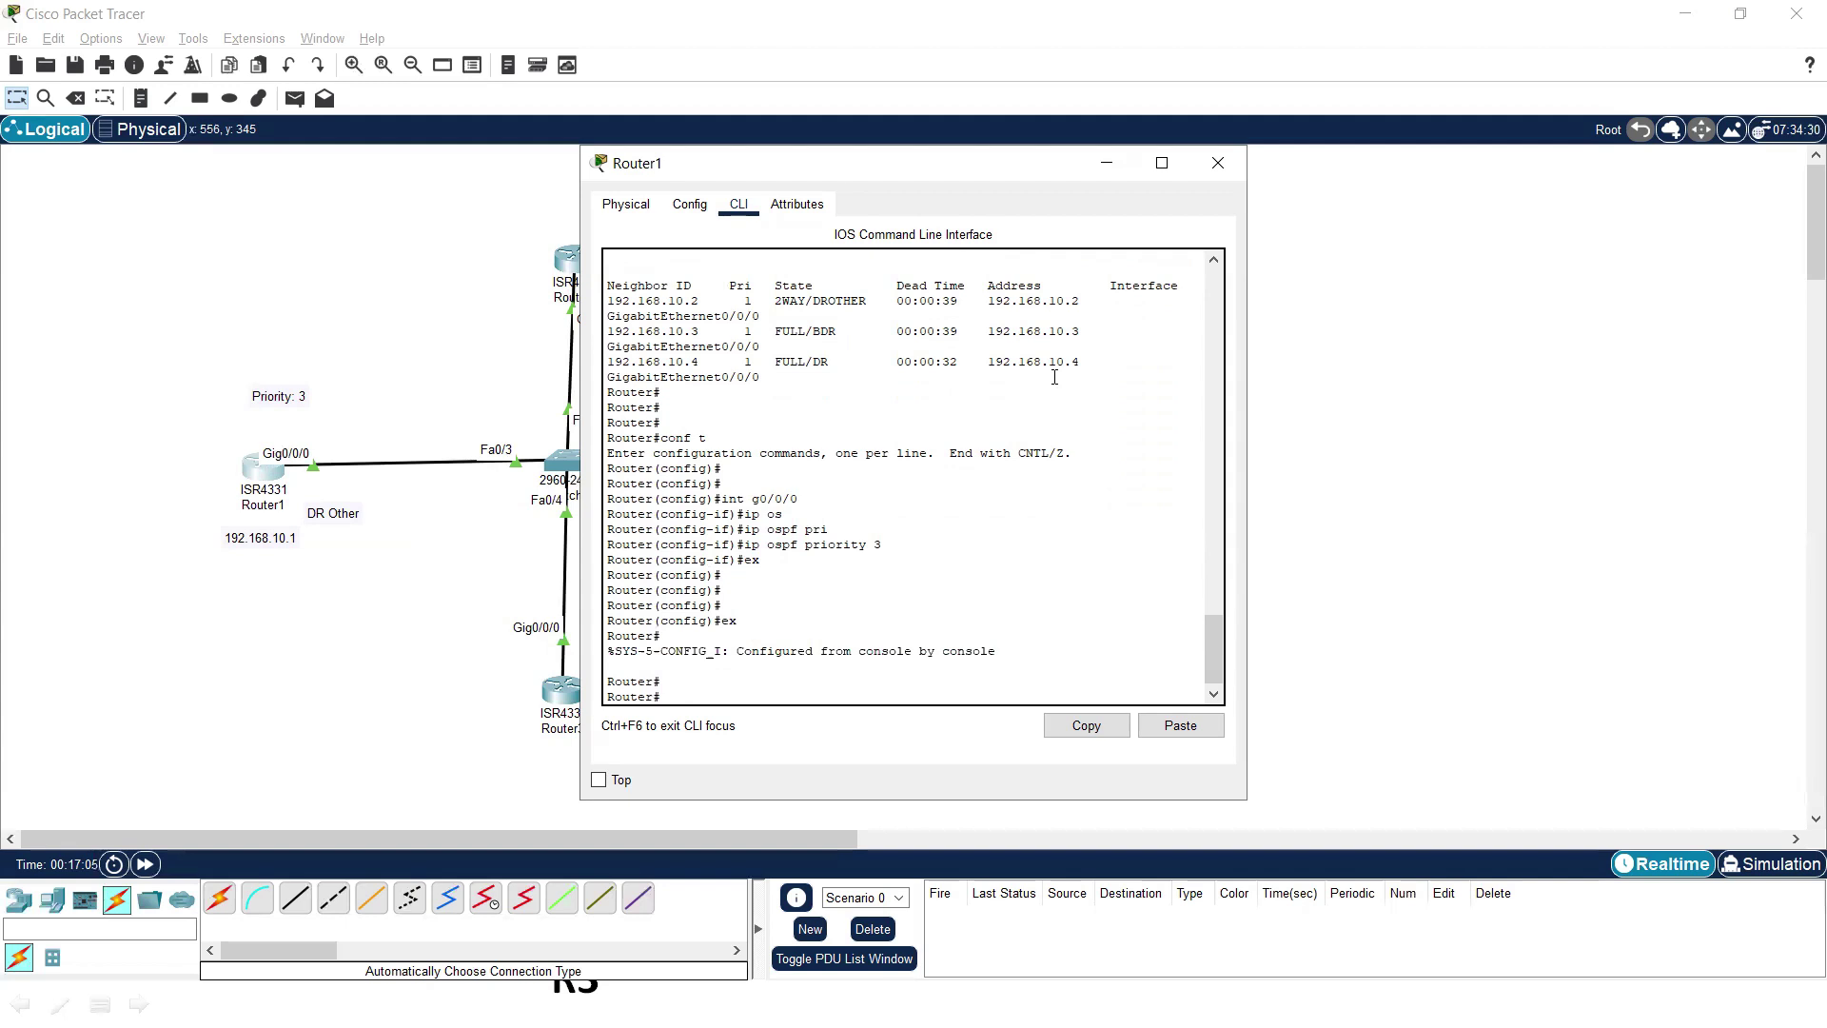
- Reset all OSPF processes on Router1 with "clear ip ospf process", answering yes to the reset question
type("cli")
type("e")
key("Tab")
type("ip o")
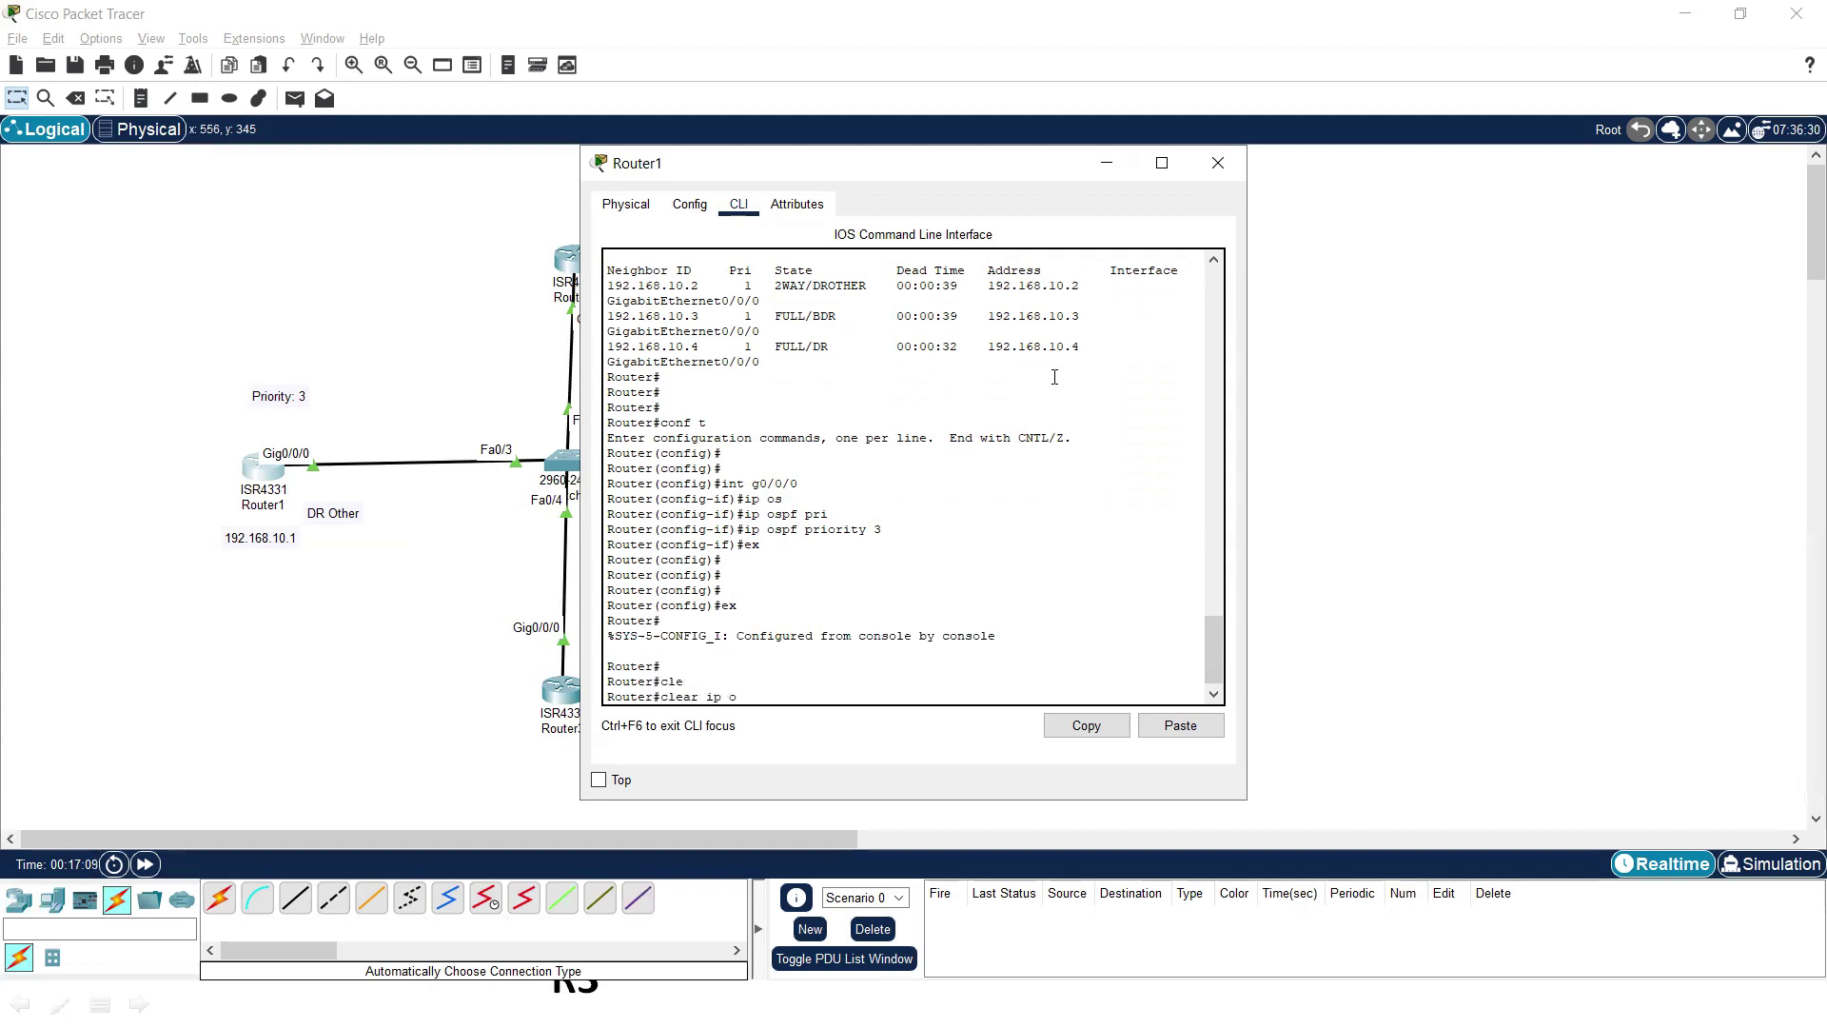
type("s")
key("Tab")
type("[r")
type("pr")
key("Tab")
key("Return")
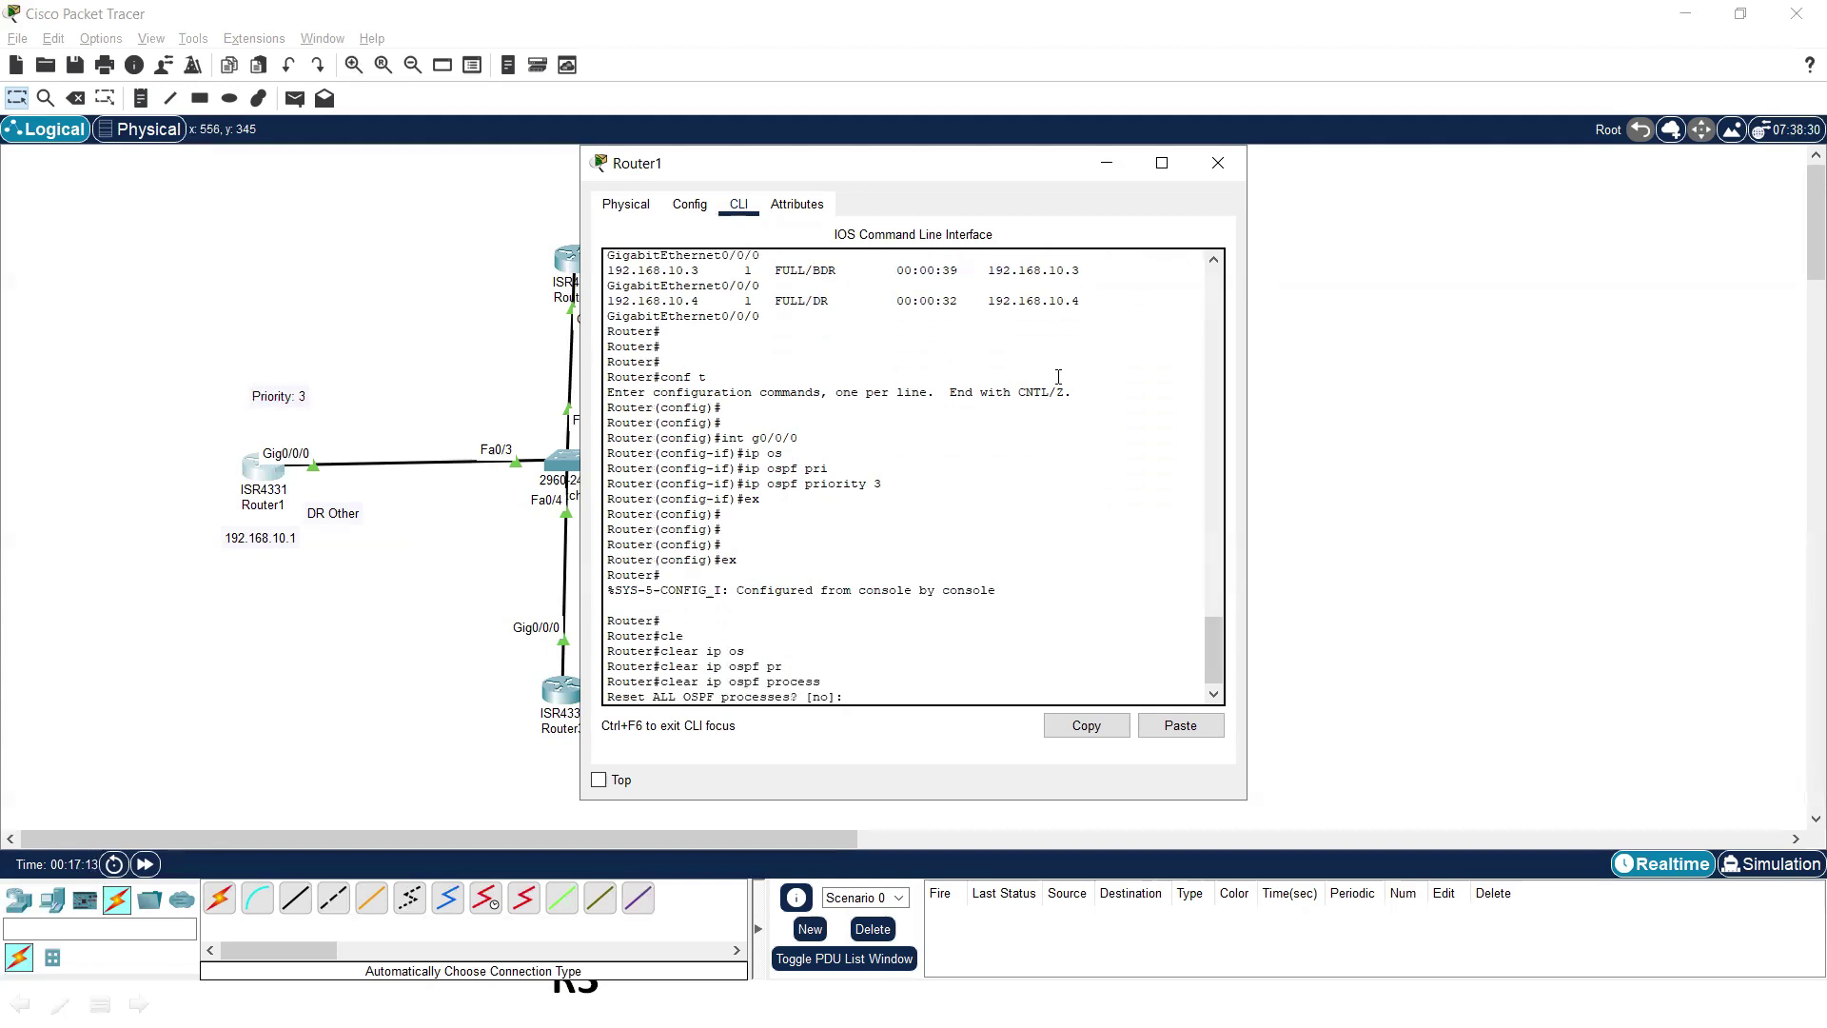
type("yes")
key("Return")
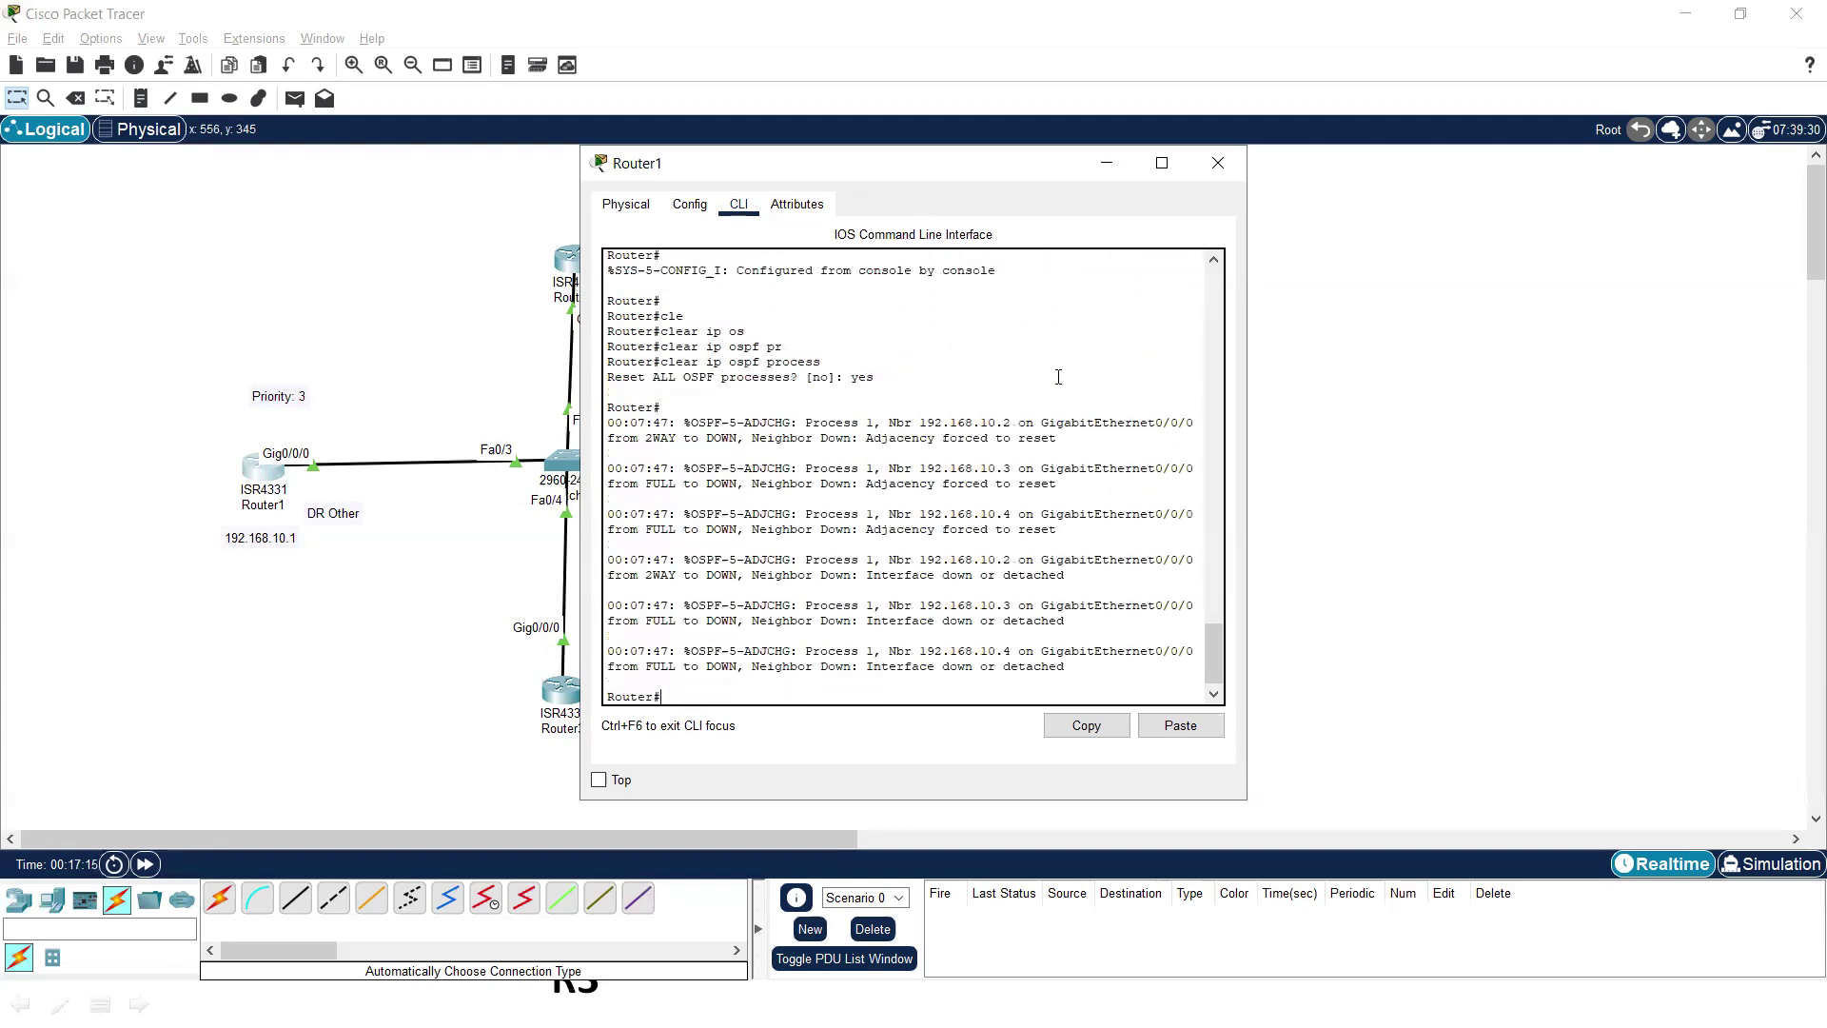
- Watch Router1's console for the OSPF adjacency changes, and close the router's window
key("Return")
type("ex")
scroll(1059, 377, "up", 1)
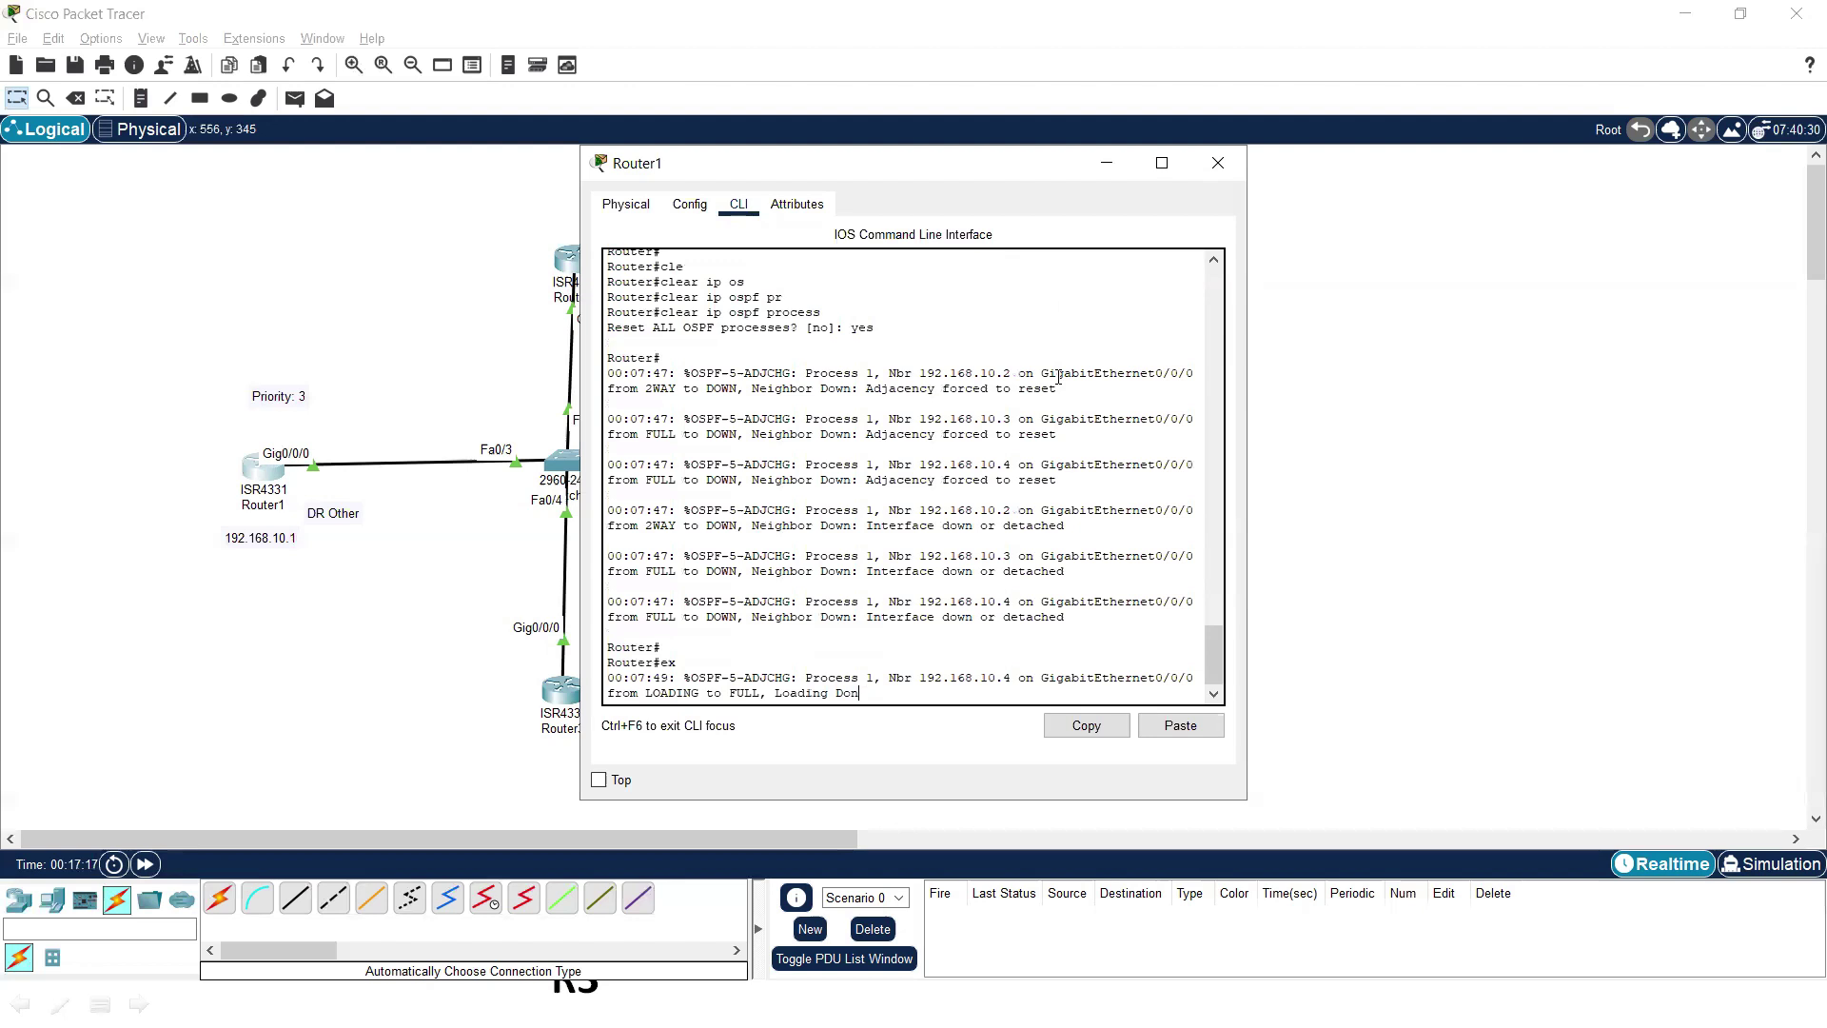
key("Return")
key("Return")
key("Return")
key("Return")
key("Return")
key("Return")
key("Return")
key("Return")
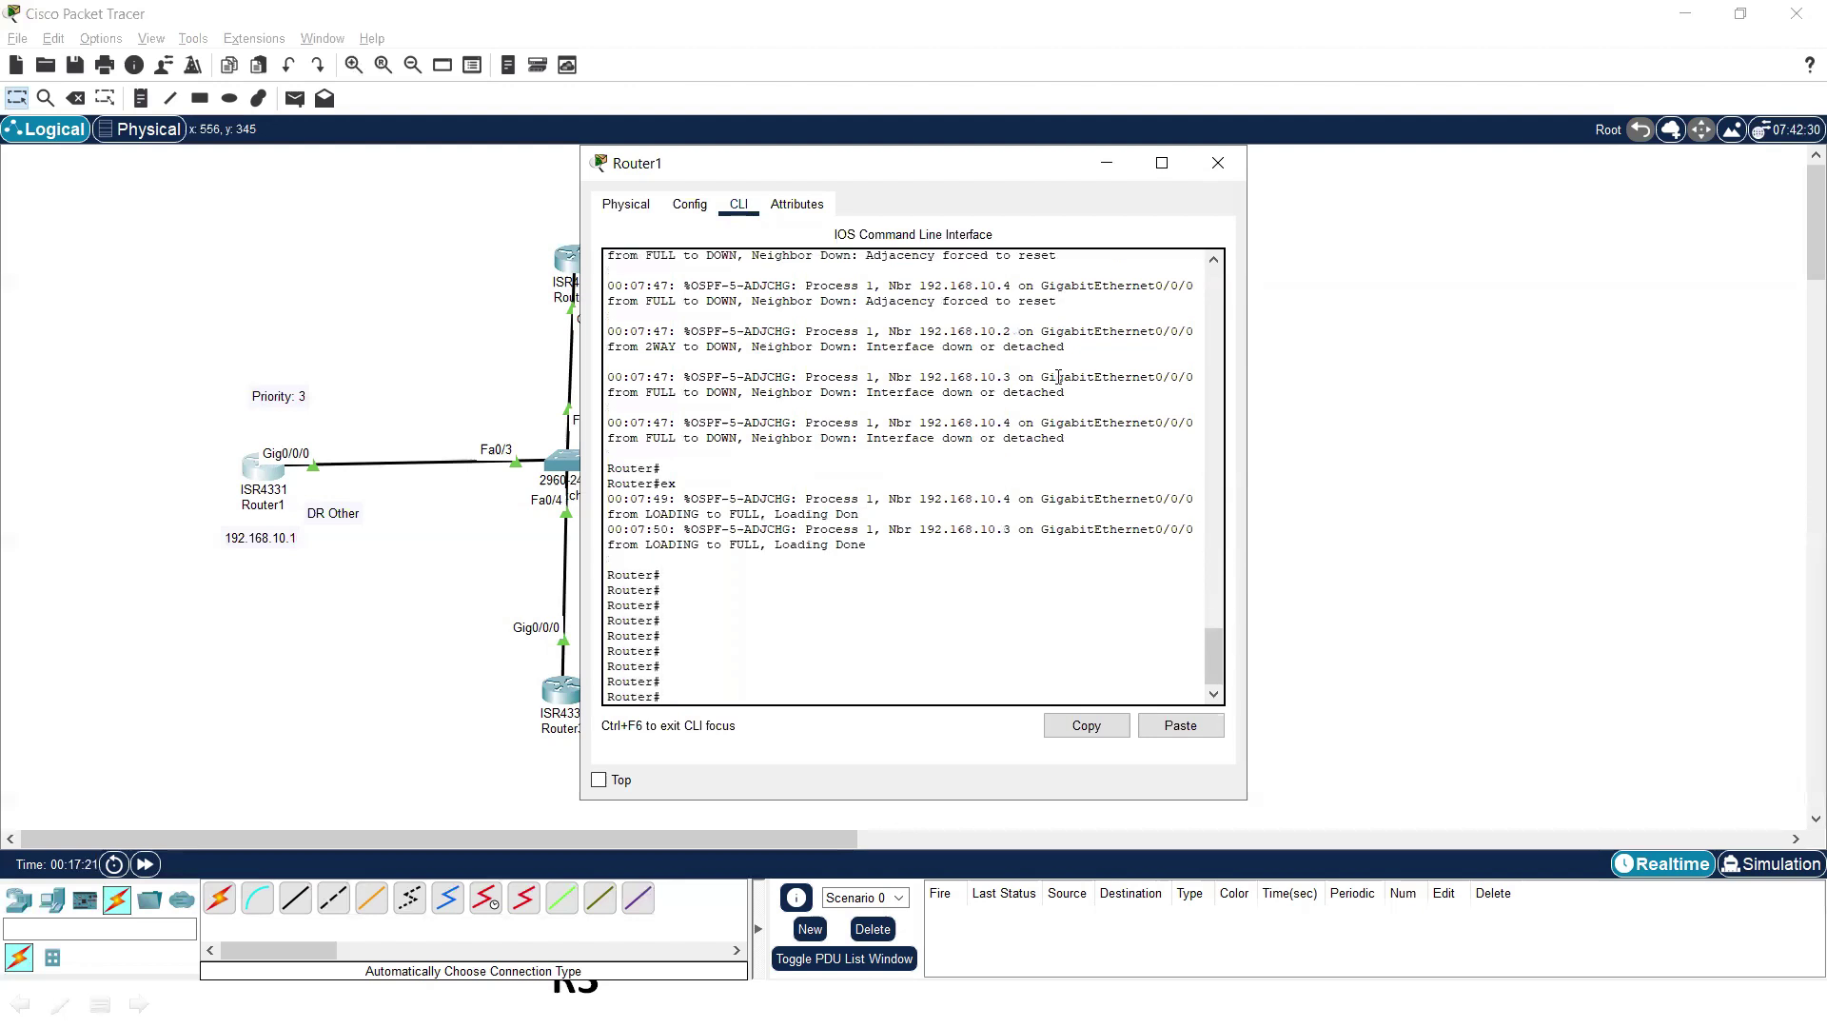
left_click(1217, 163)
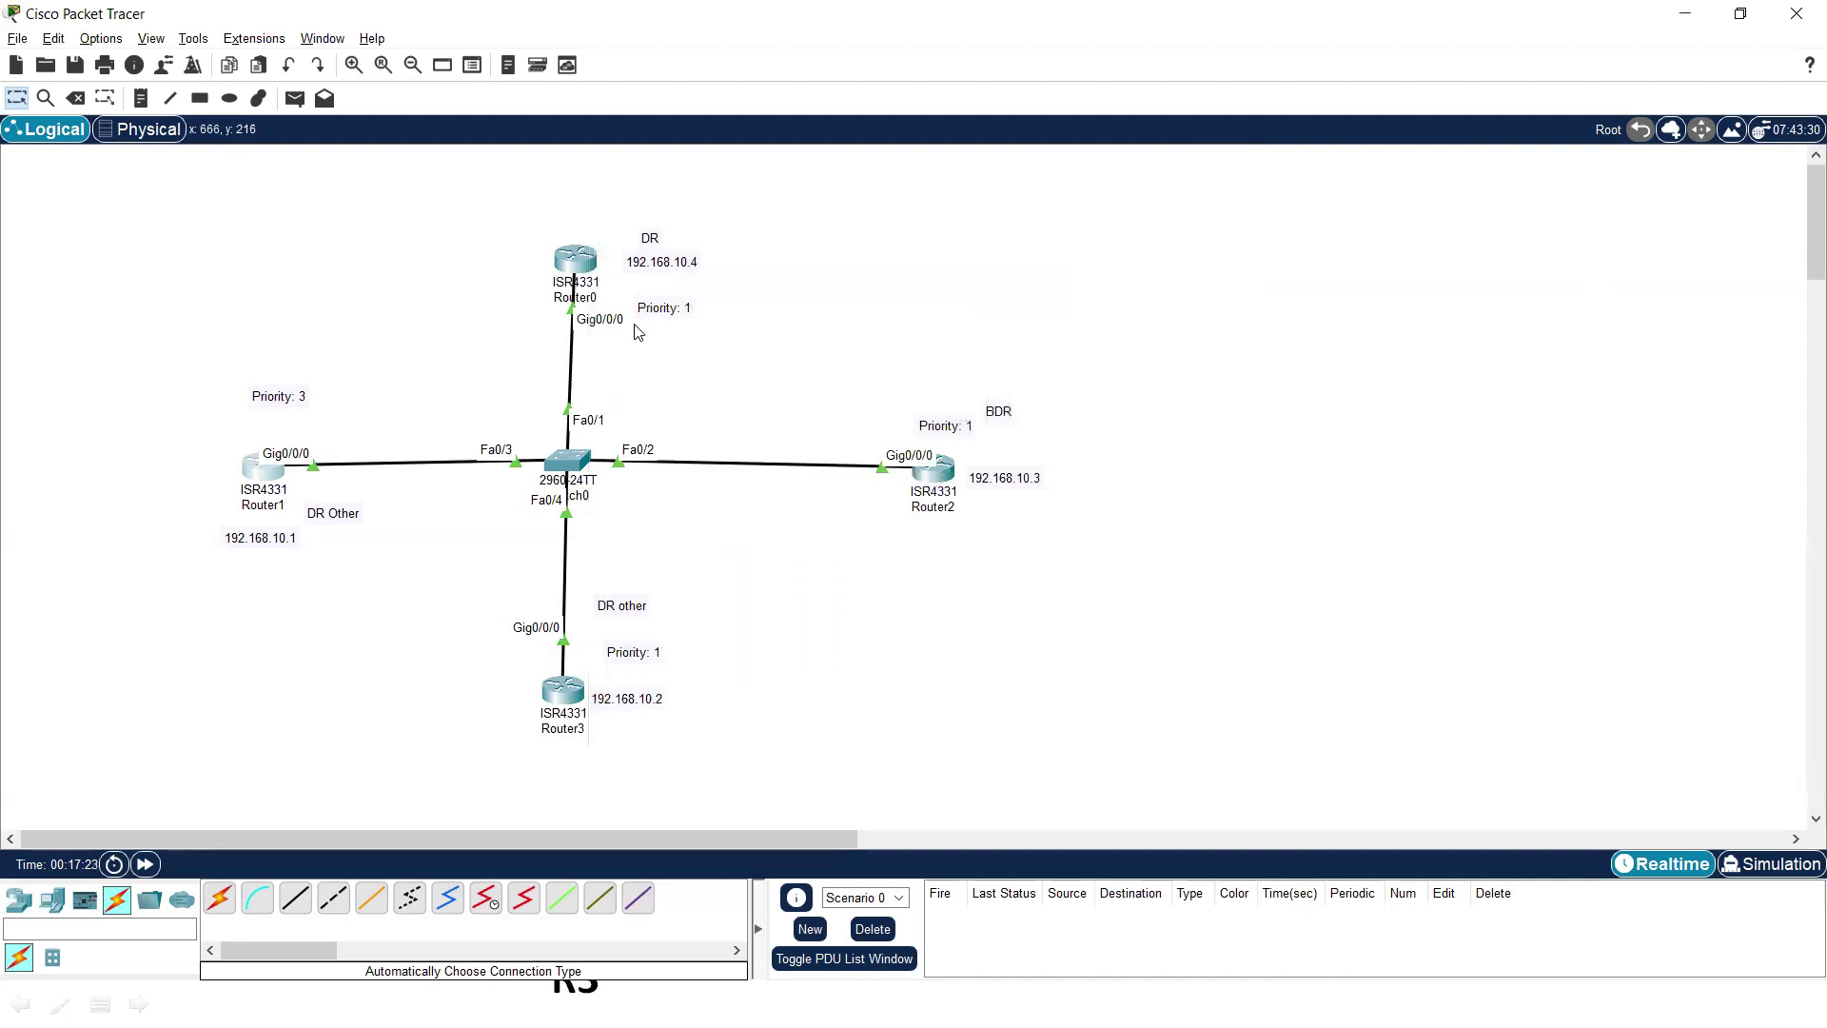
- Open Router0's command line, leave configuration mode and list its OSPF neighbors with "show ip ospf neighbor"
left_click(575, 261)
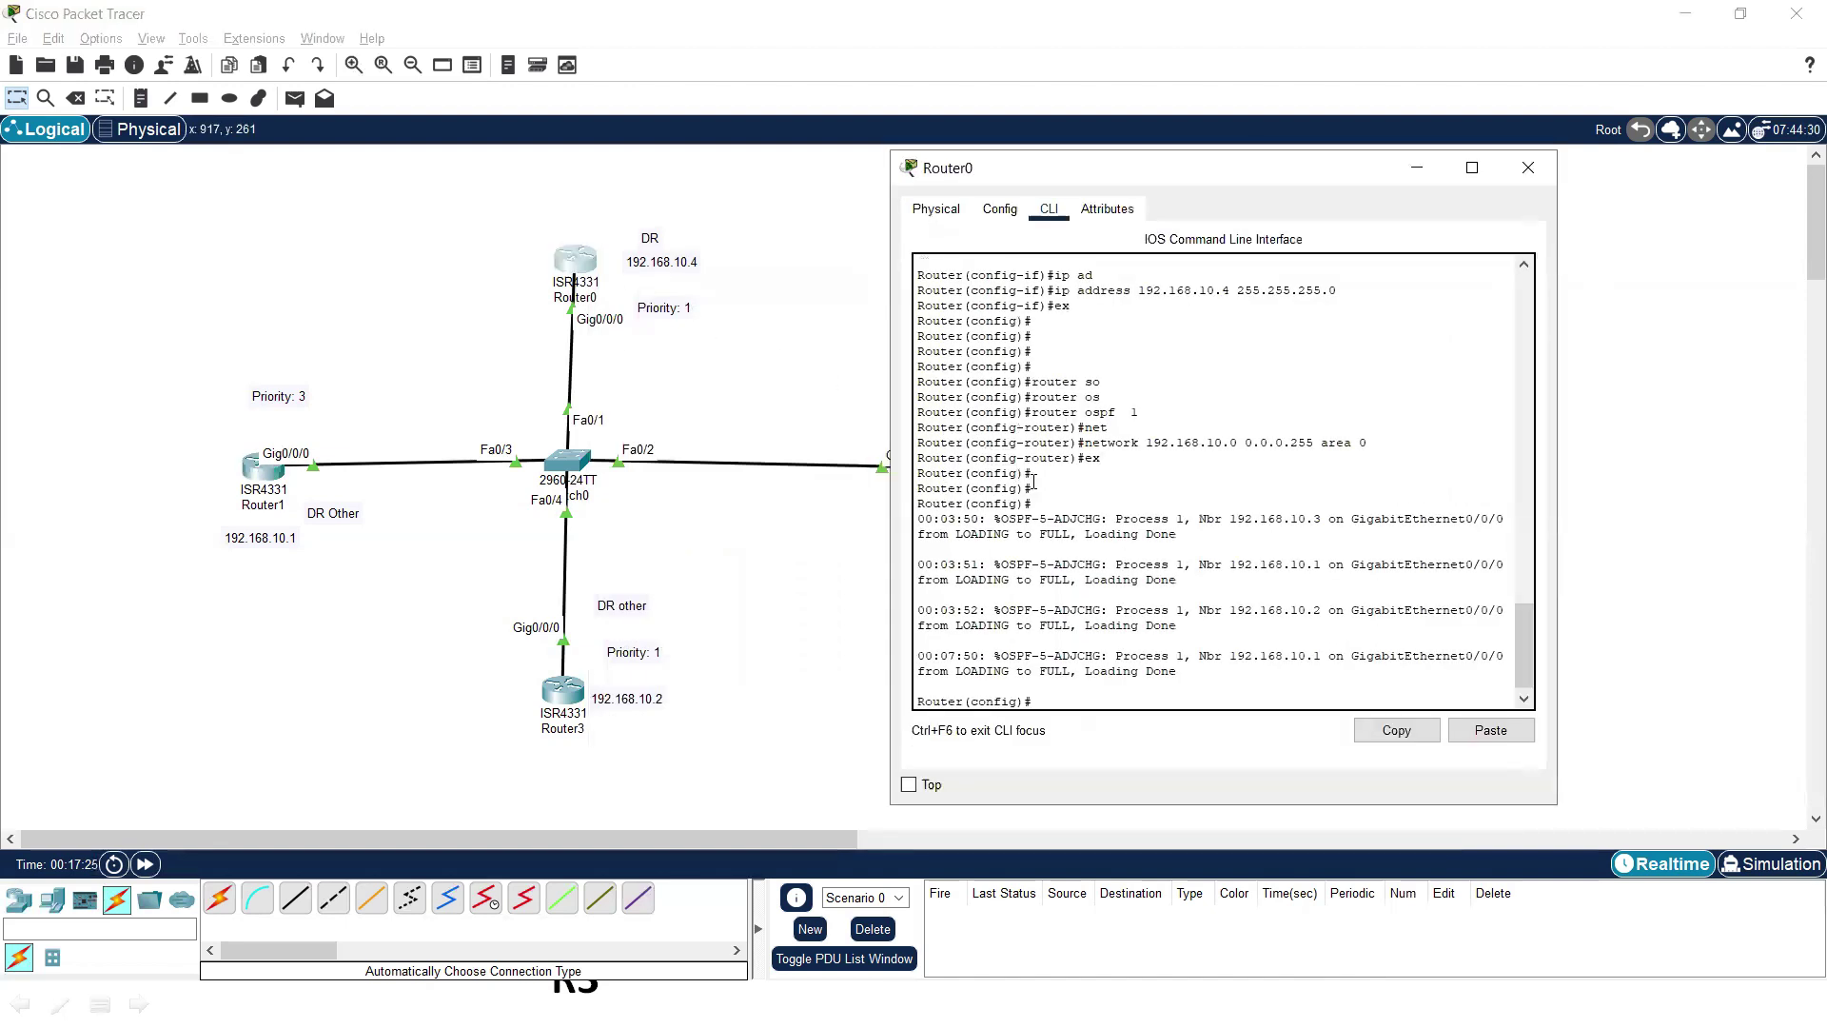
key("Return")
key("Return")
key("Return")
type("ex")
key("Return")
type("sho")
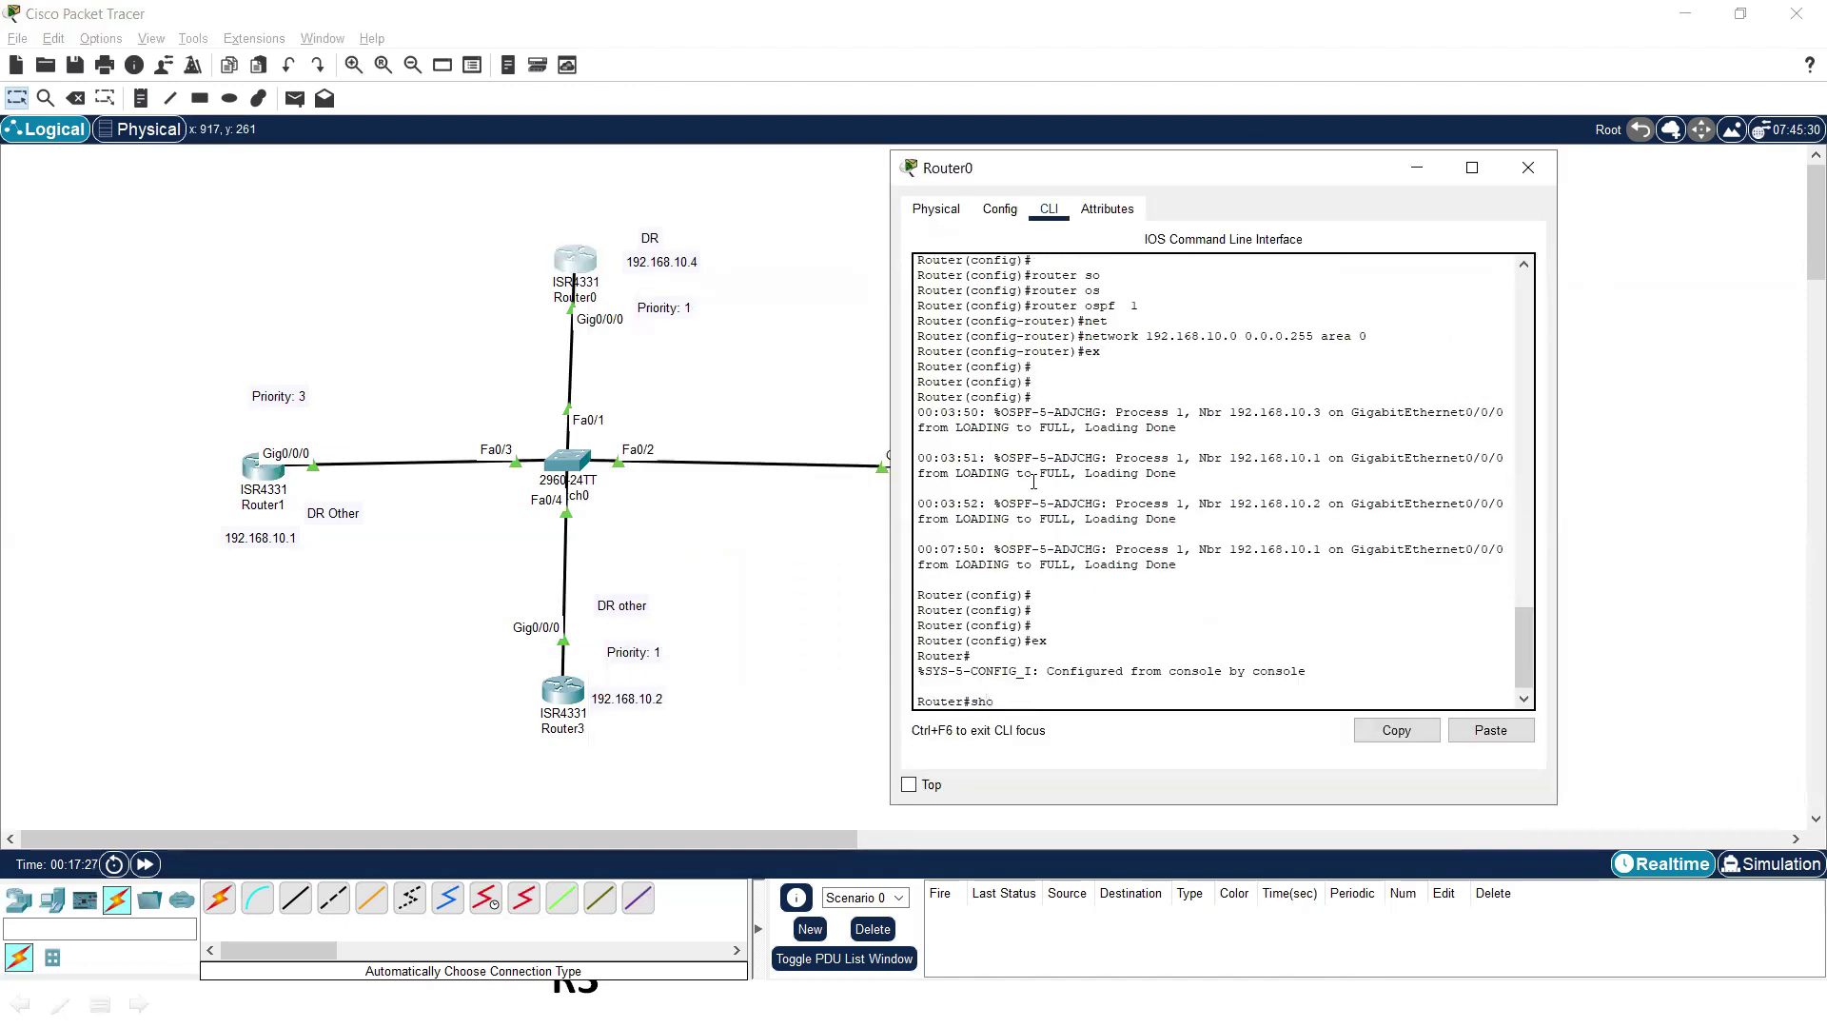
type("w ip os")
key("Tab")
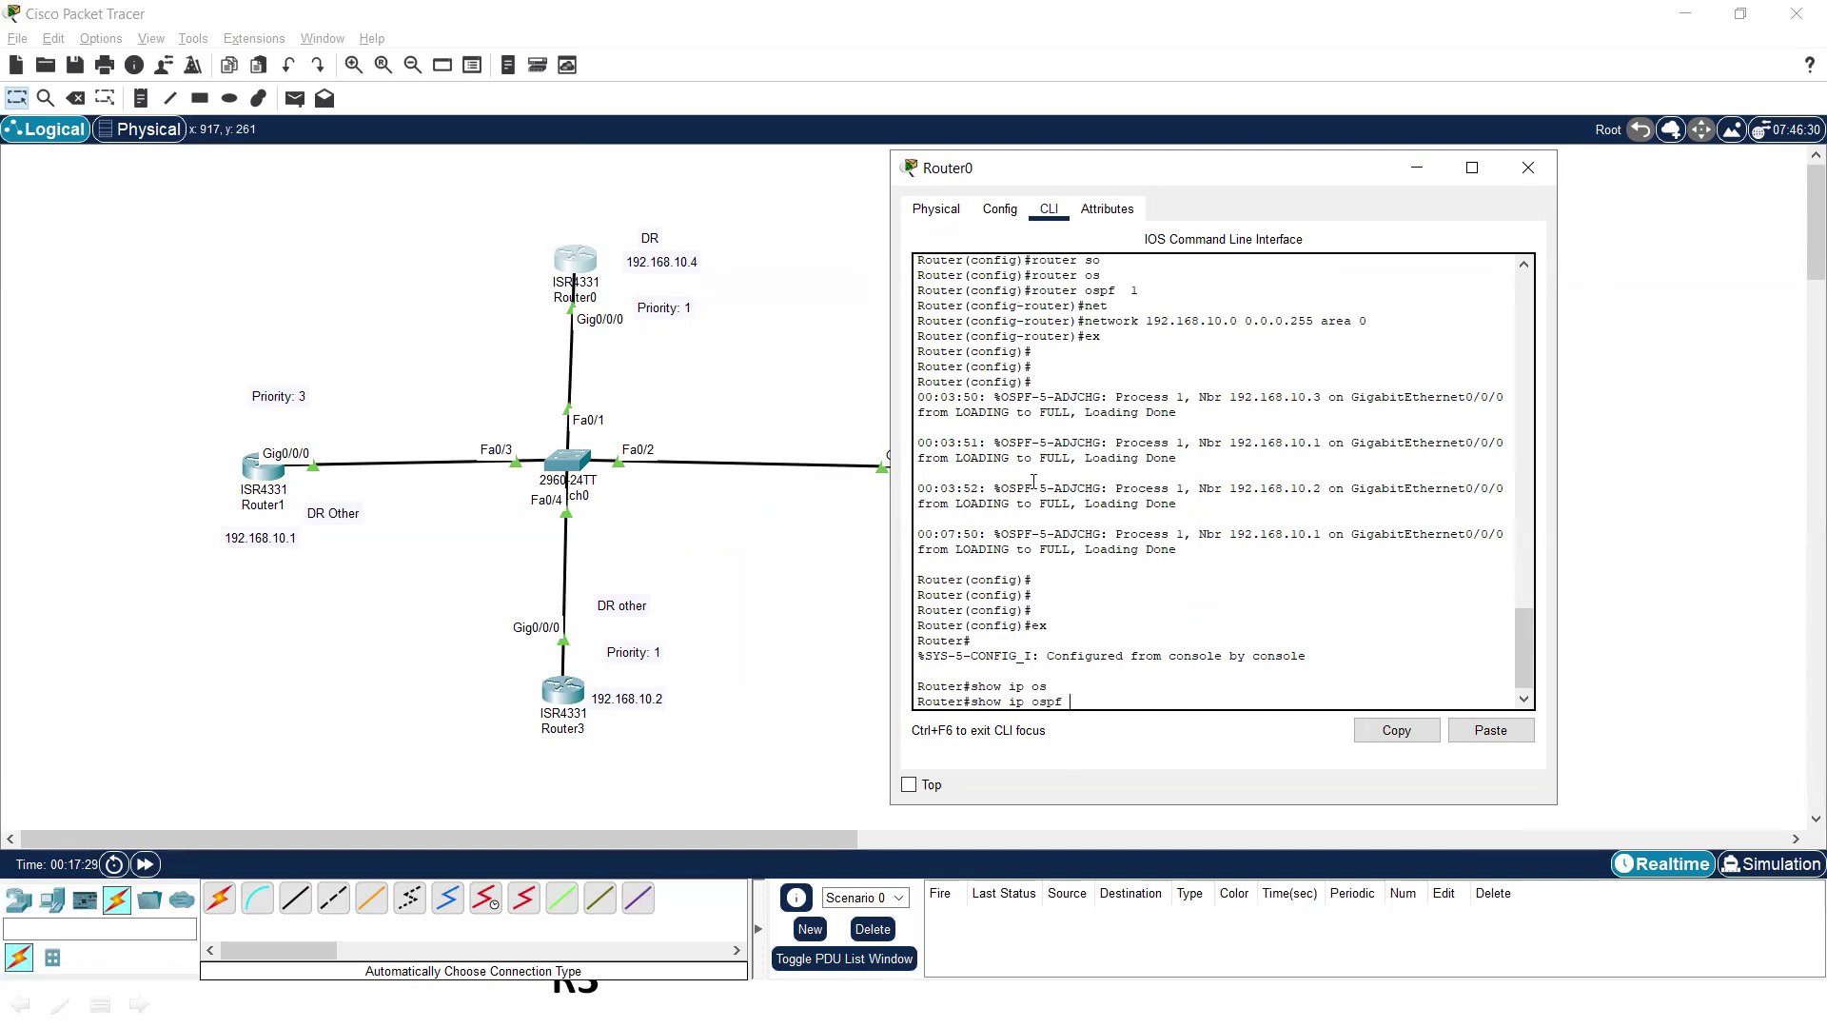
type("nei")
key("Tab")
key("Return")
key("Return")
key("Return")
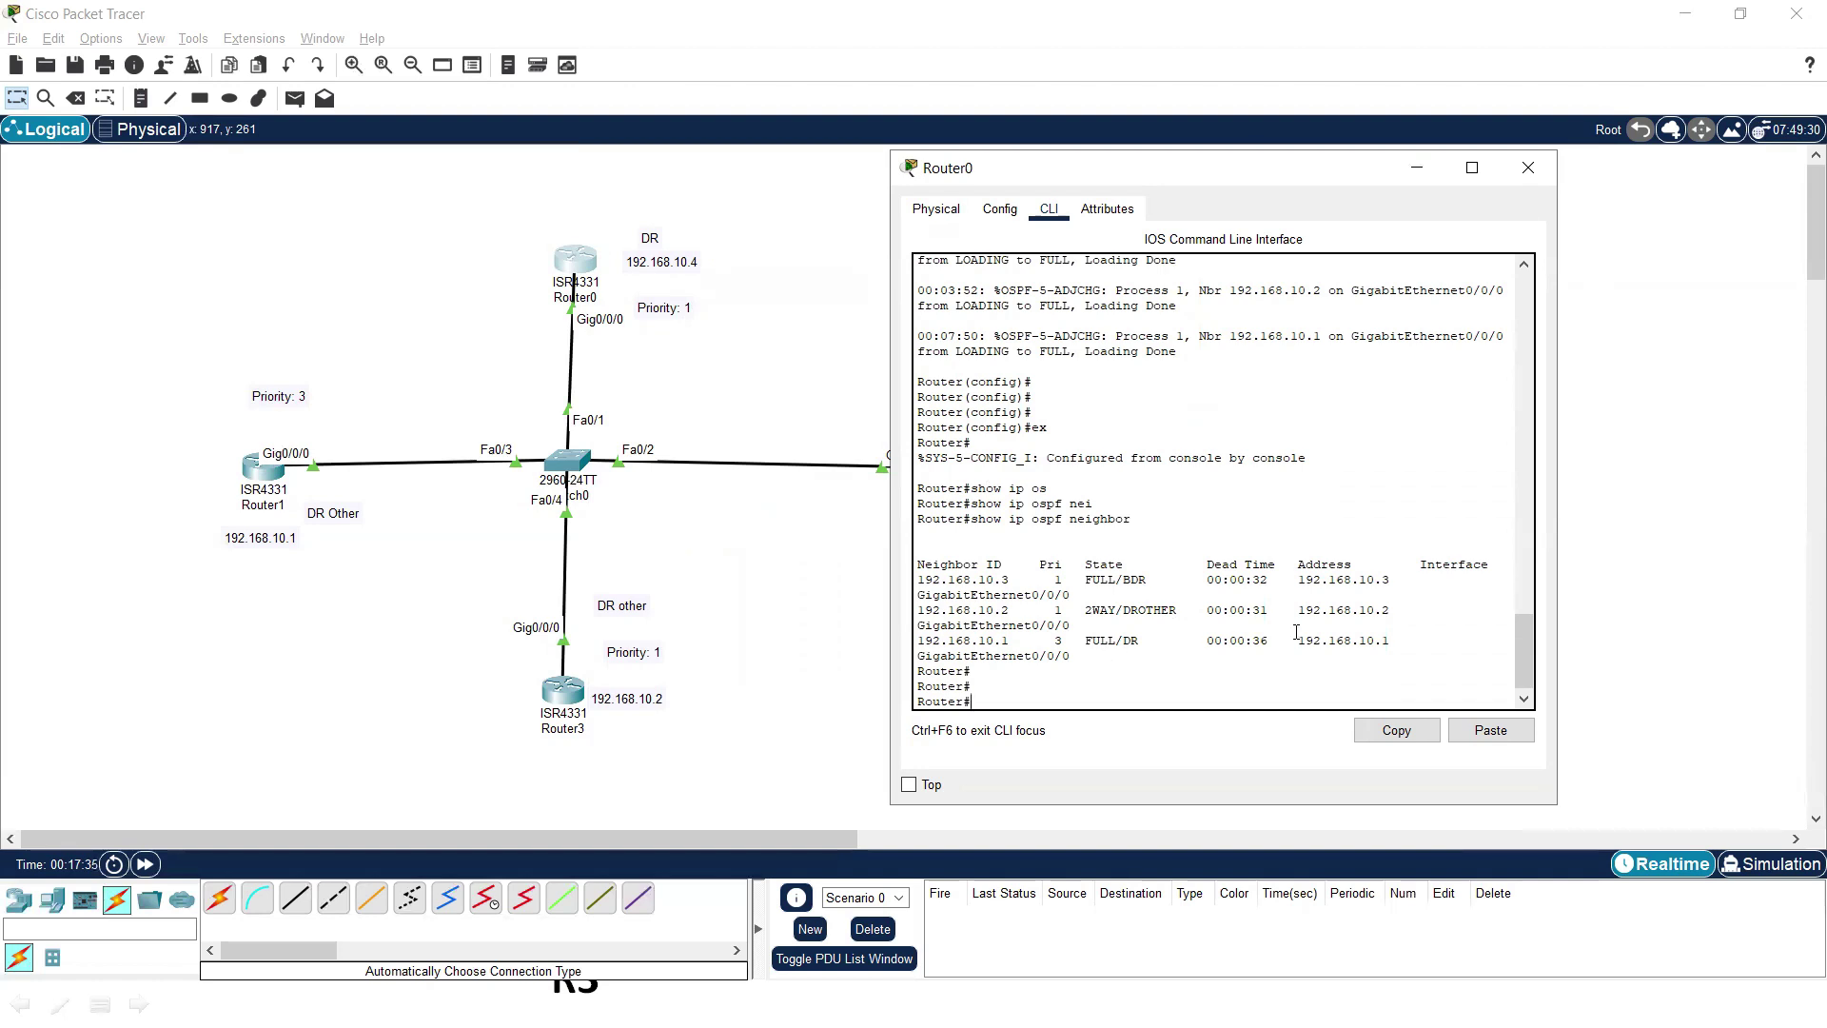
- Examine the 192.168.10.1 neighbor entry and compare the OSPF roles with Router1 and Router2 in the topology
left_click_drag(1408, 637, 917, 640)
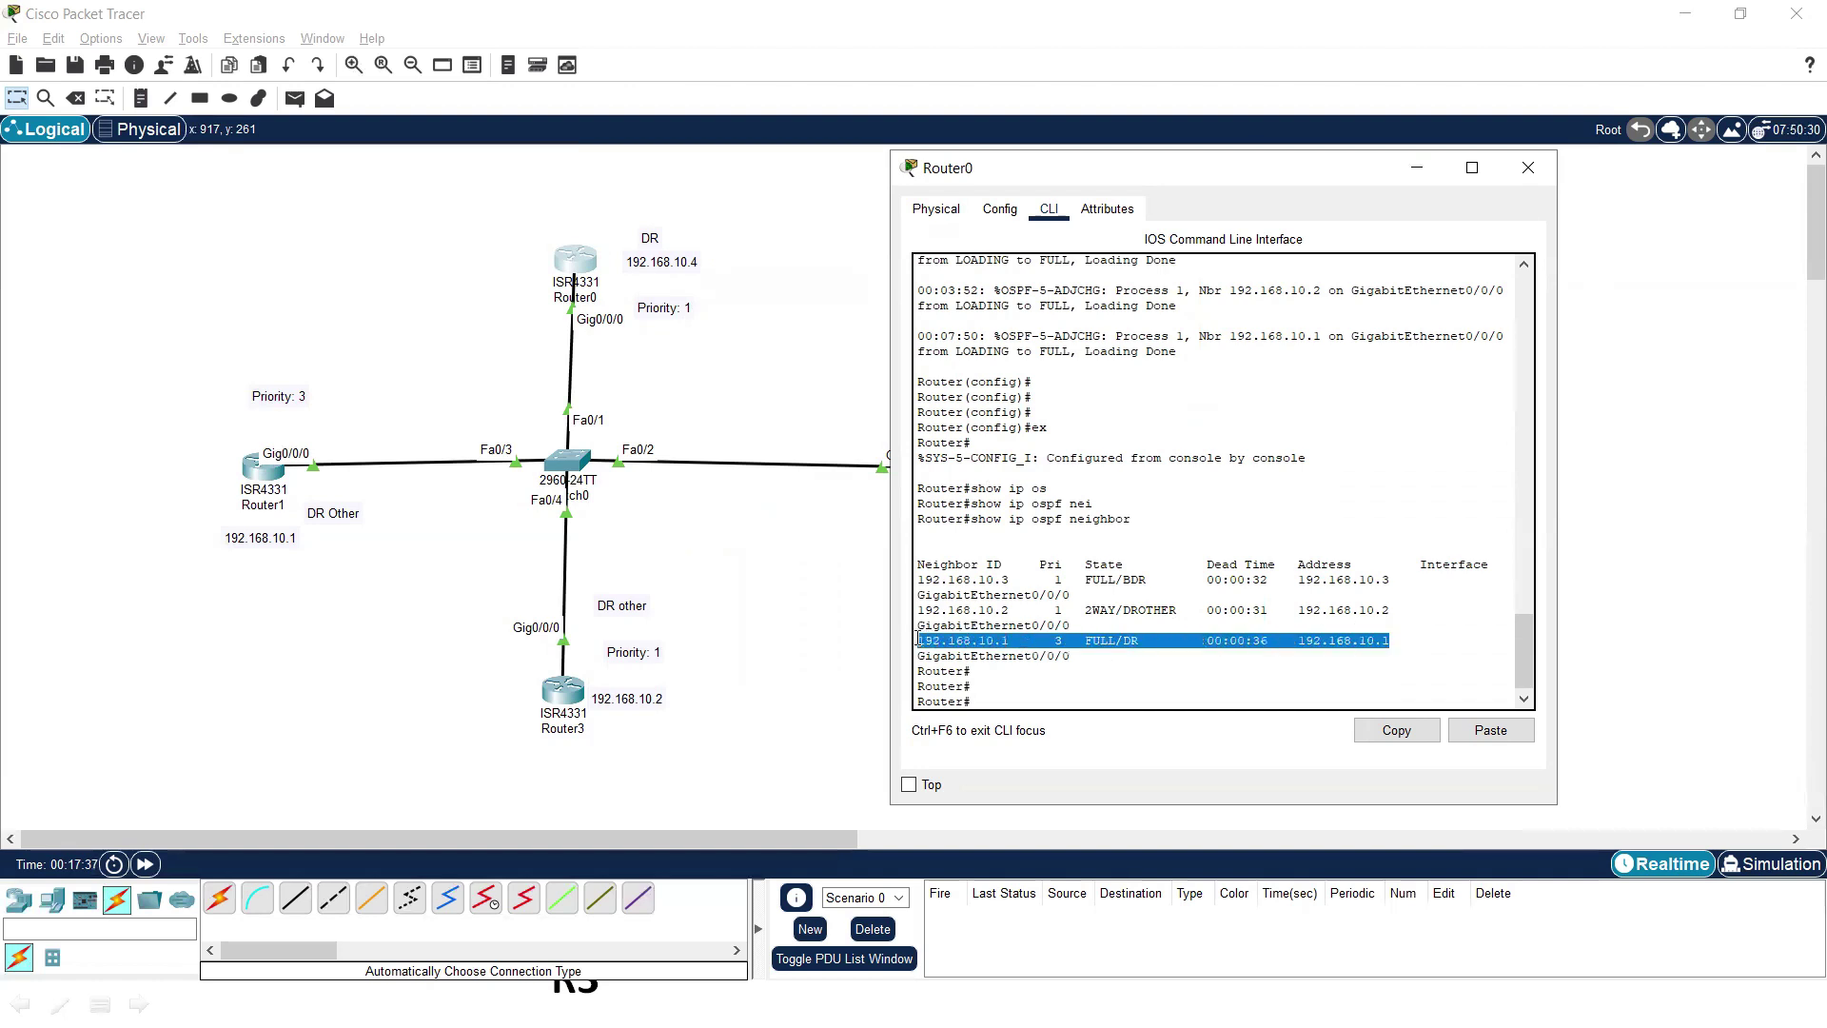
left_click(847, 650)
left_click_drag(150, 341, 379, 611)
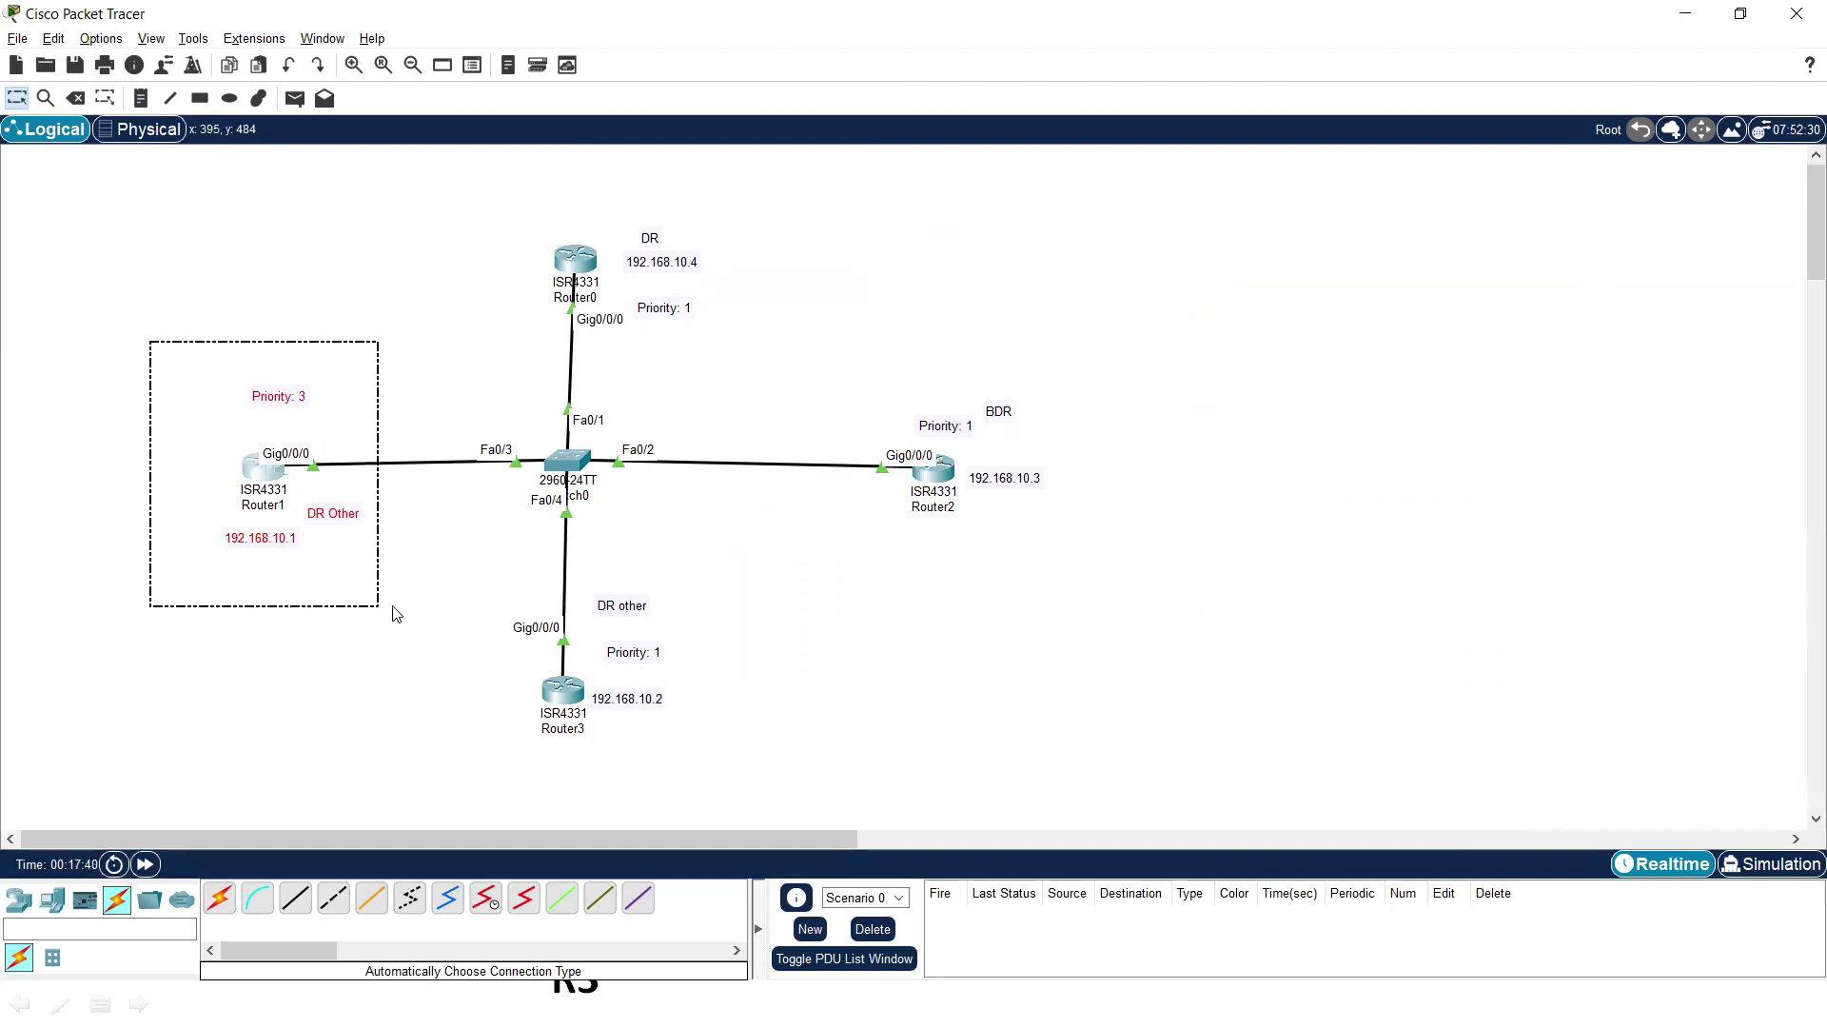
left_click_drag(1073, 374, 844, 623)
left_click(844, 623)
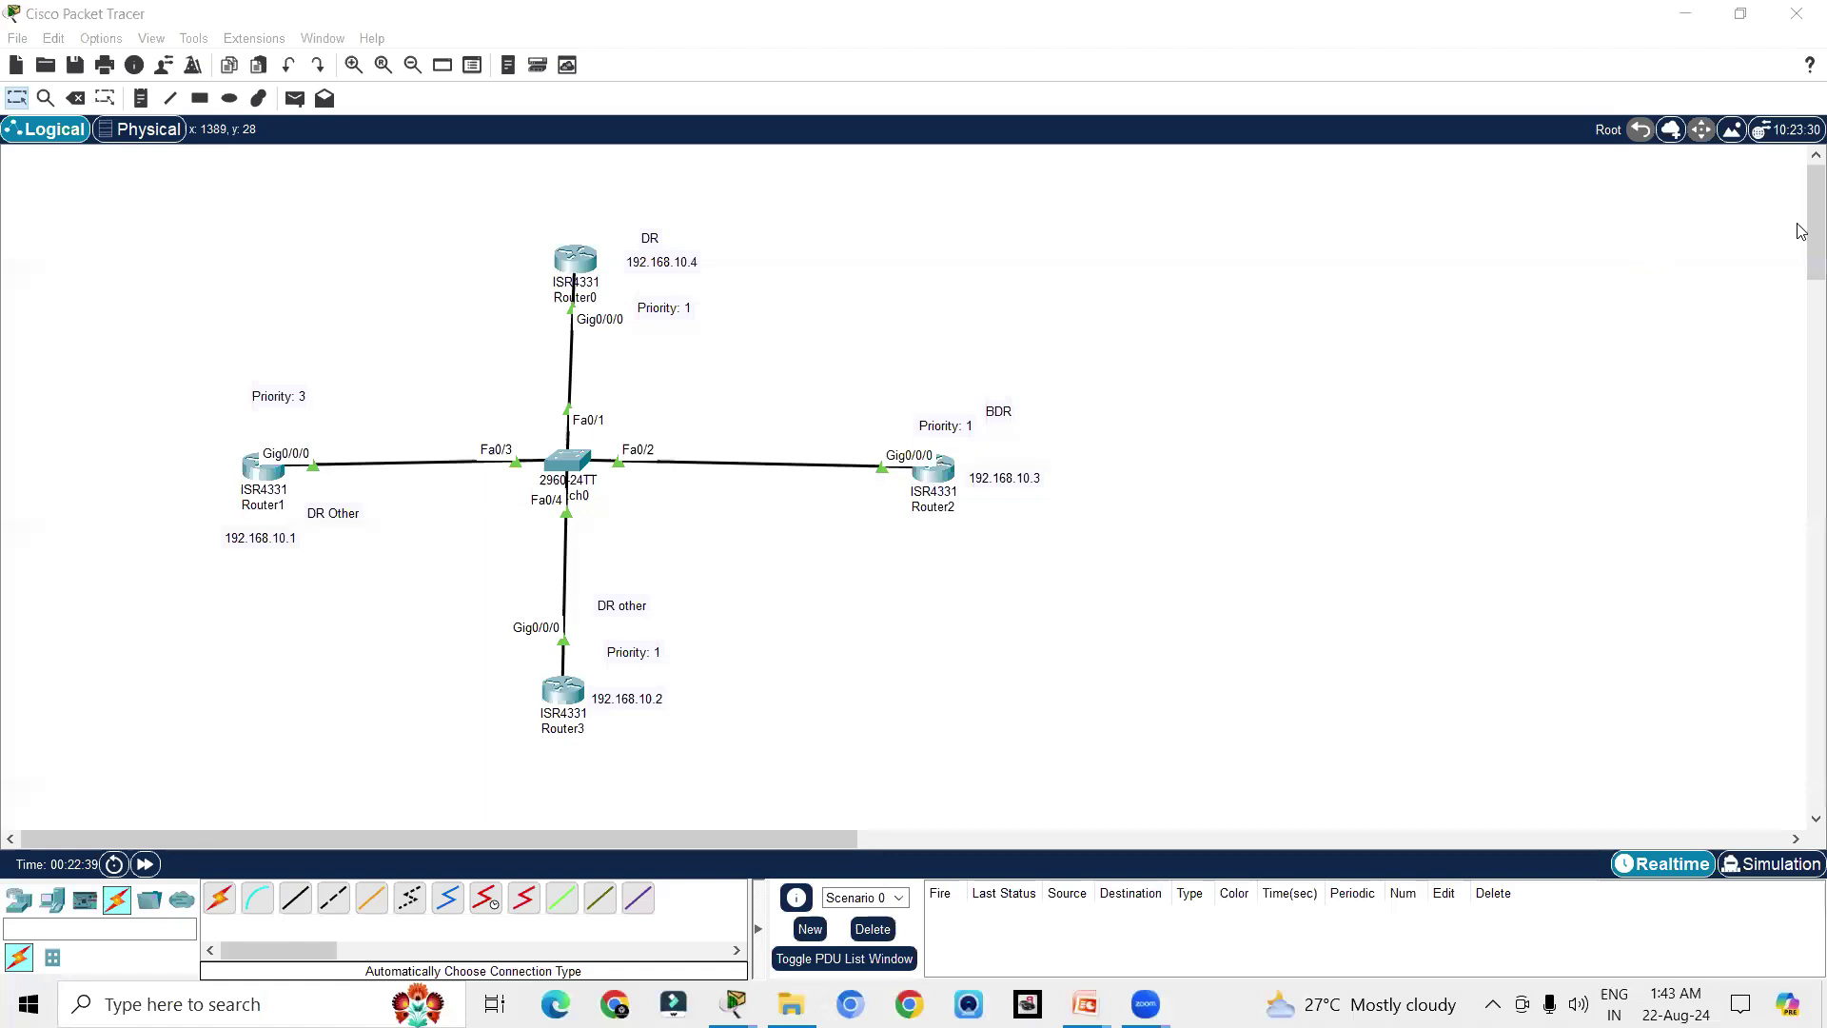
mouse_move(241, 354)
left_mouse_down()
mouse_move(522, 186)
mouse_move(821, 200)
left_mouse_up()
mouse_move(947, 218)
left_mouse_down()
mouse_move(1196, 592)
mouse_move(945, 758)
mouse_move(525, 775)
mouse_move(319, 732)
mouse_move(157, 581)
mouse_move(171, 461)
mouse_move(246, 350)
left_mouse_up()
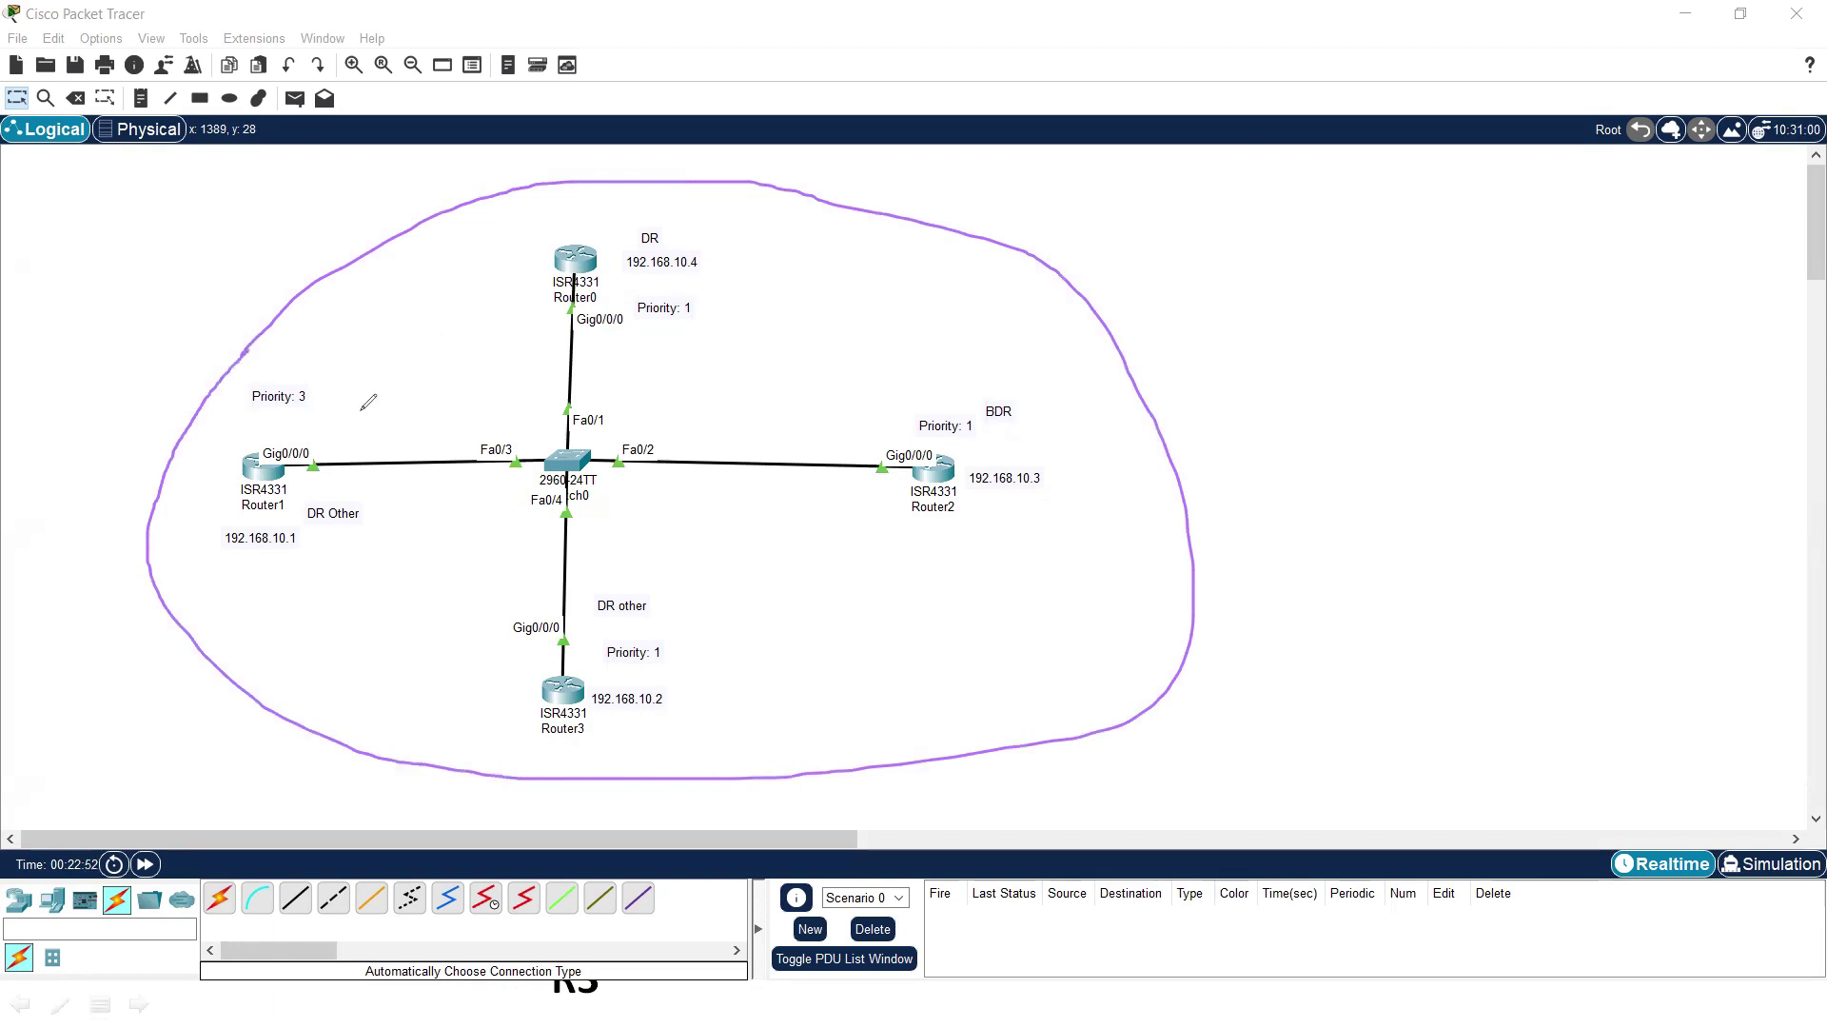
left_click_drag(310, 437, 375, 376)
left_click_drag(234, 378, 194, 531)
mouse_move(566, 228)
left_mouse_down()
mouse_move(744, 218)
mouse_move(624, 372)
mouse_move(592, 223)
mouse_move(695, 209)
left_mouse_up()
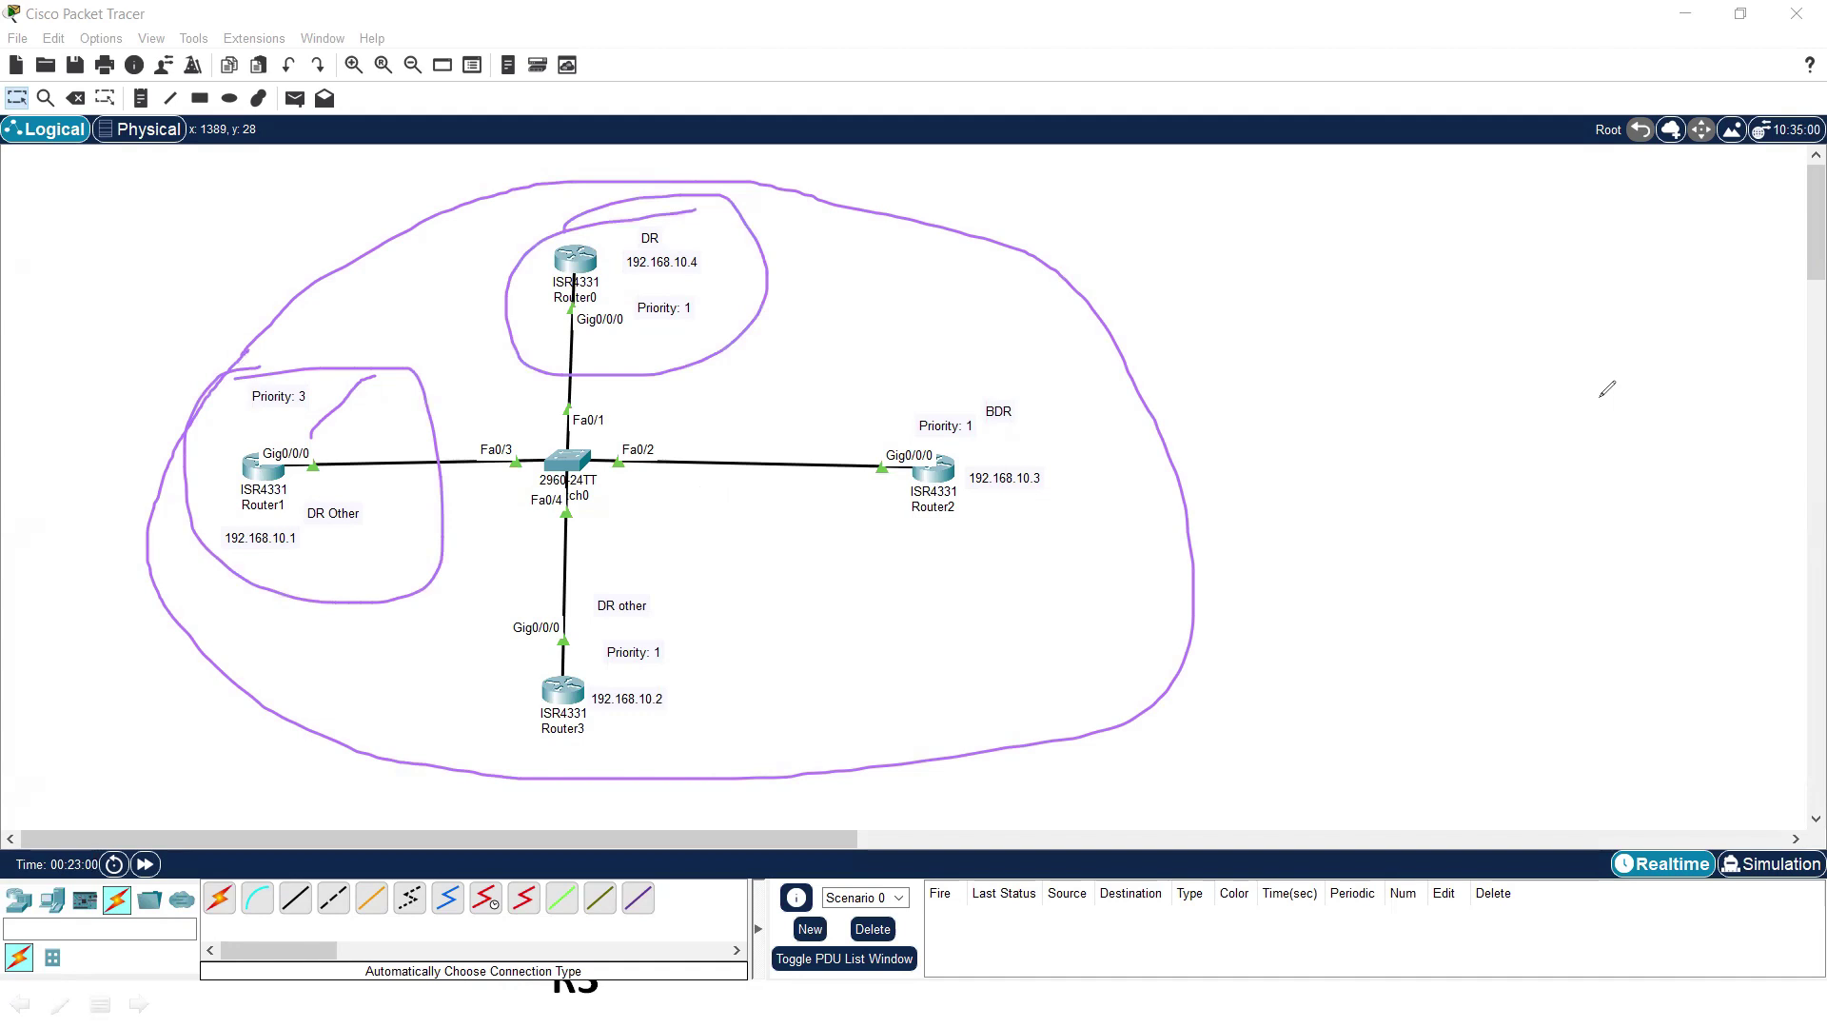
key("Escape")
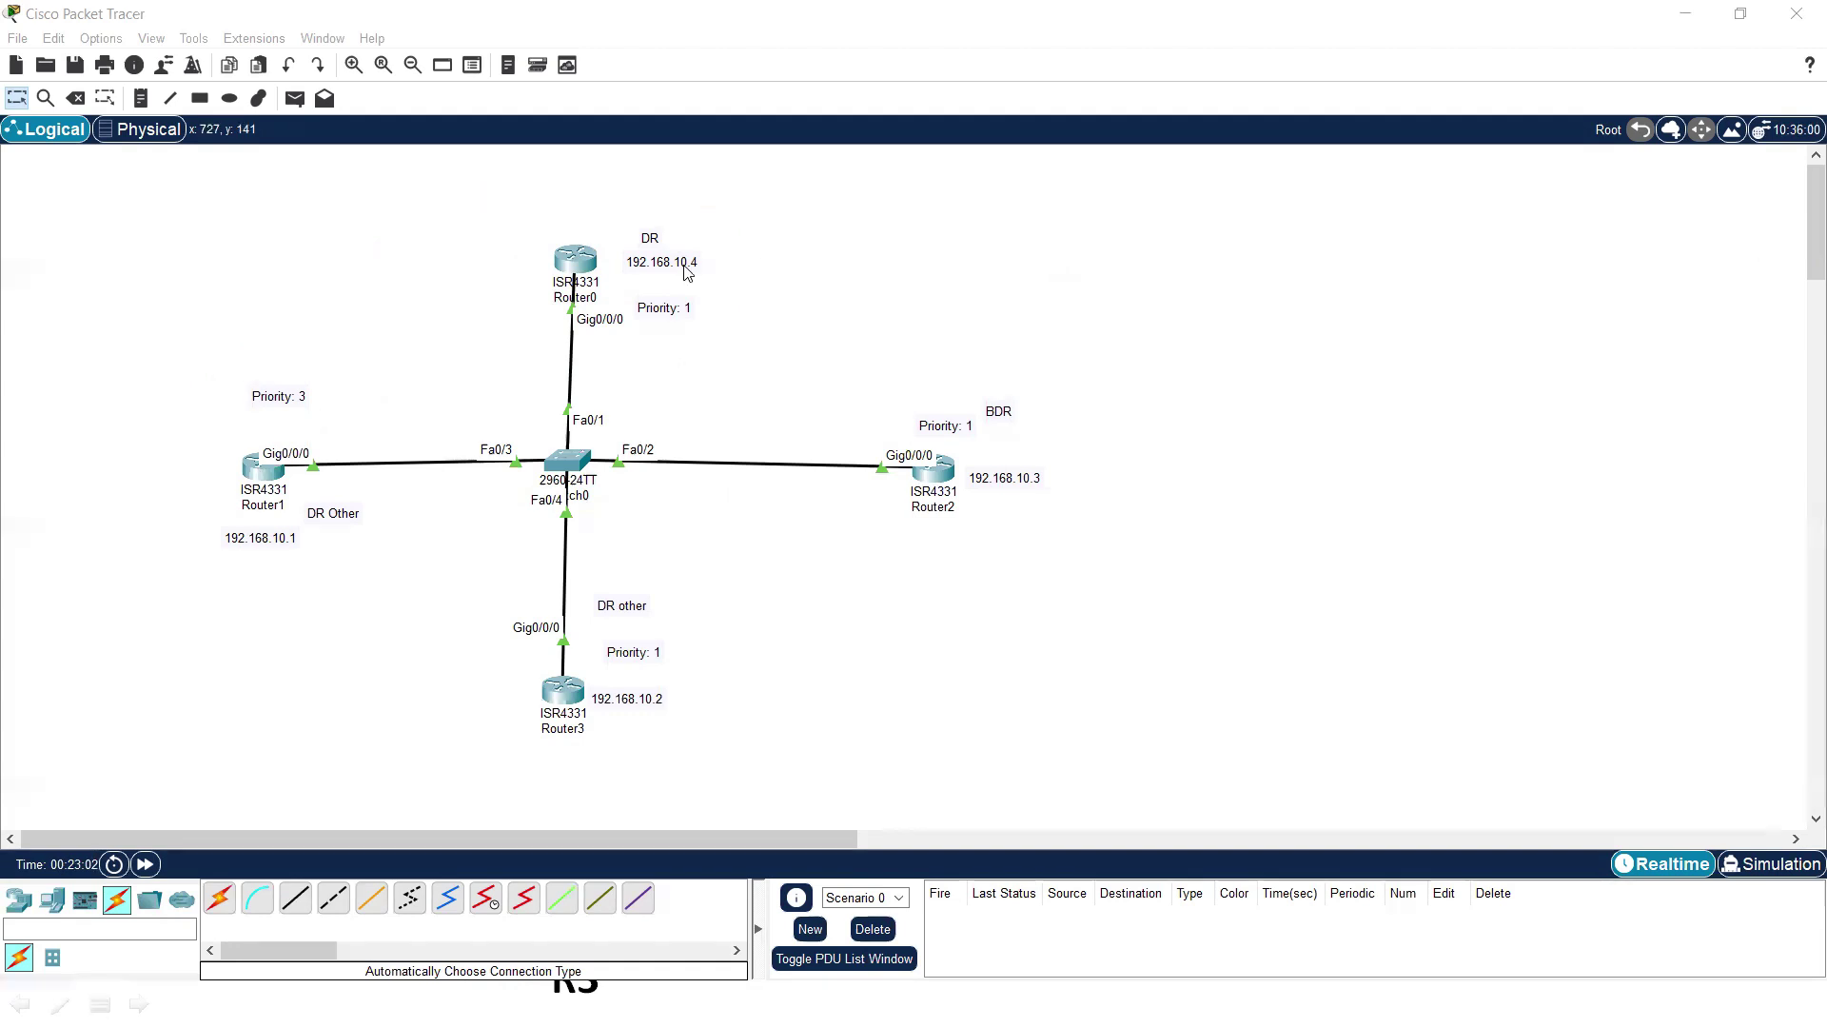
- Swap the role notes, moving "DR" beside Router1 and "DR Other" above Router0's address label
left_click_drag(650, 245, 212, 373)
left_click_drag(359, 522, 699, 218)
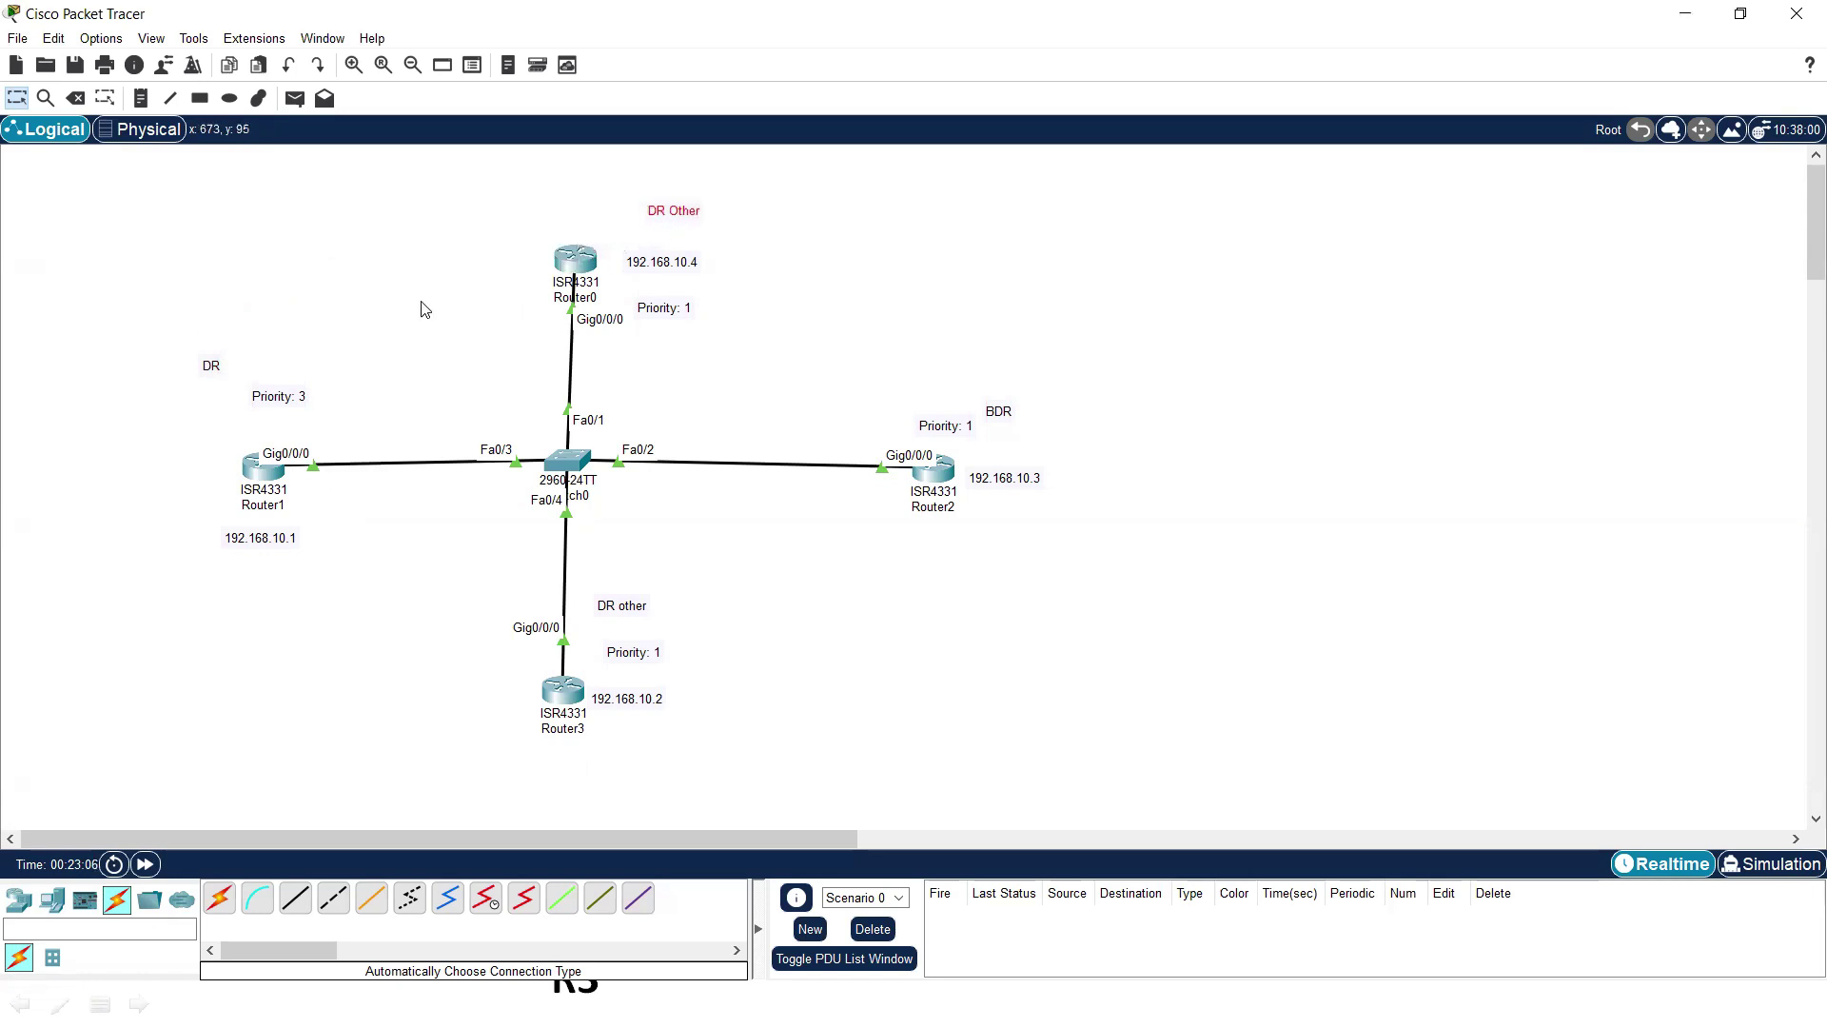
left_click_drag(212, 368, 335, 433)
left_click_drag(266, 224, 811, 732)
left_click(990, 723)
left_click_drag(1068, 367, 824, 567)
left_click(868, 635)
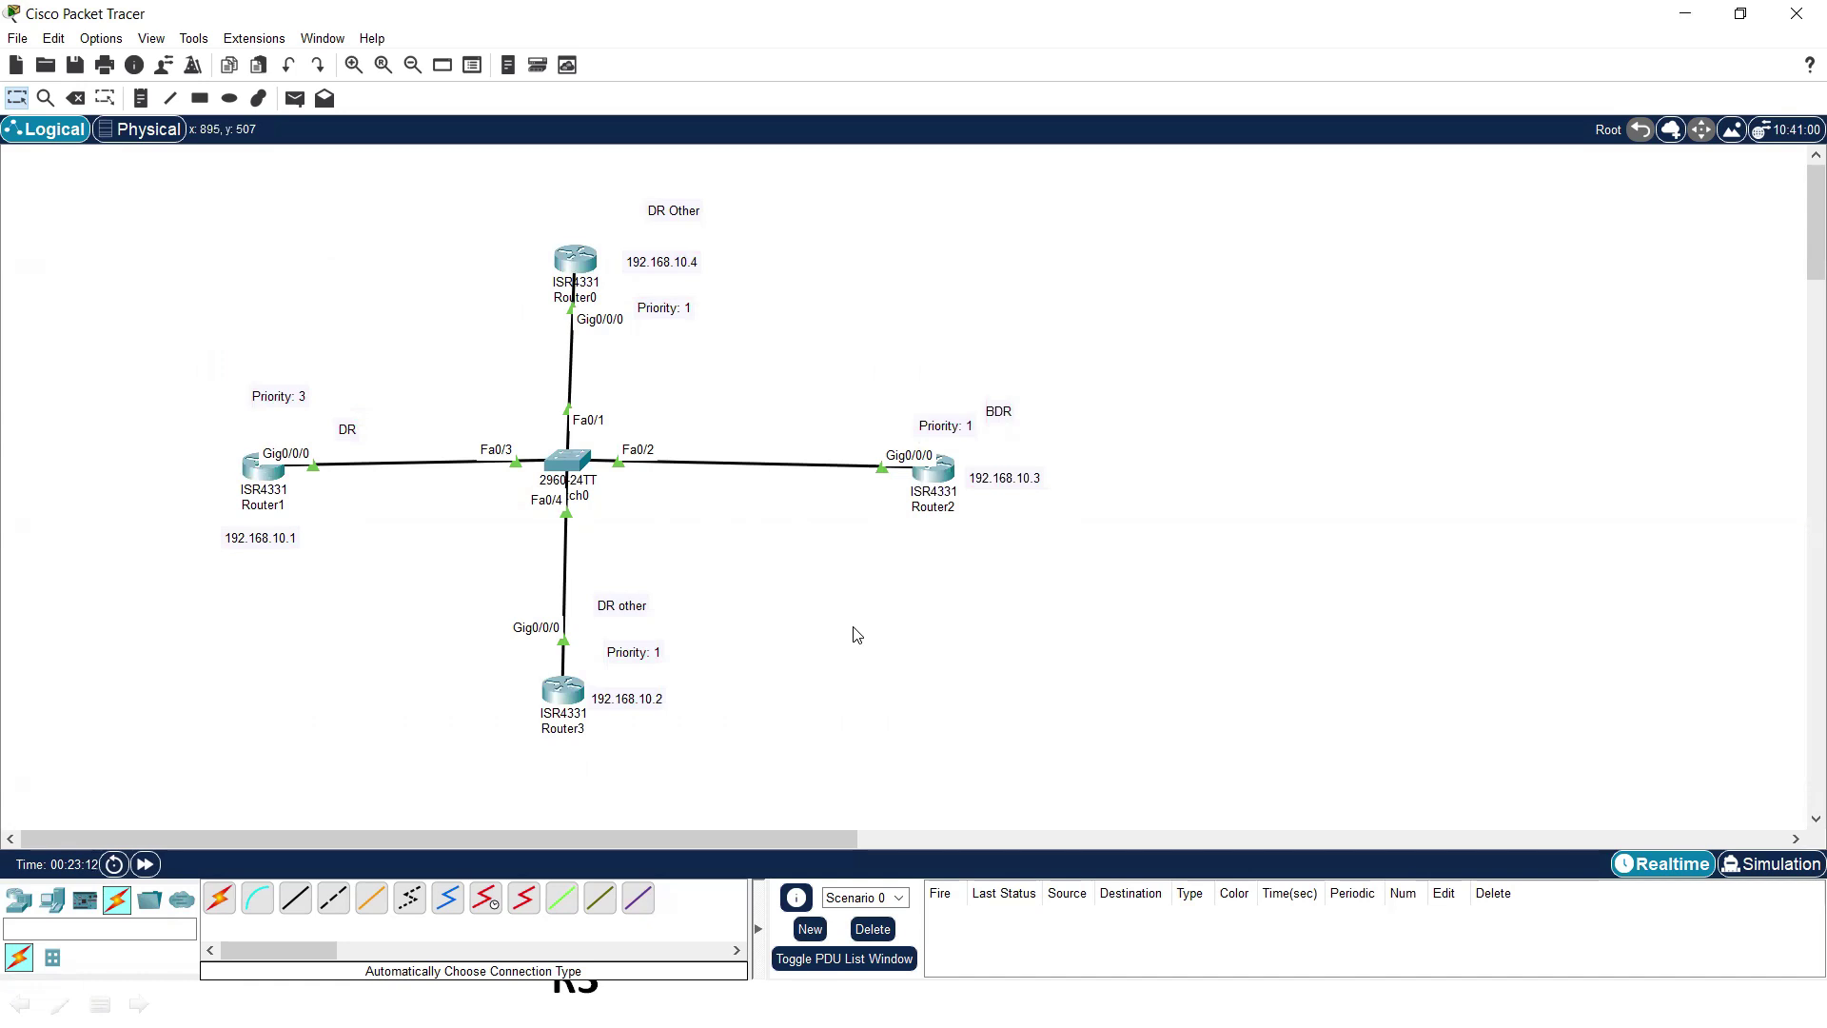